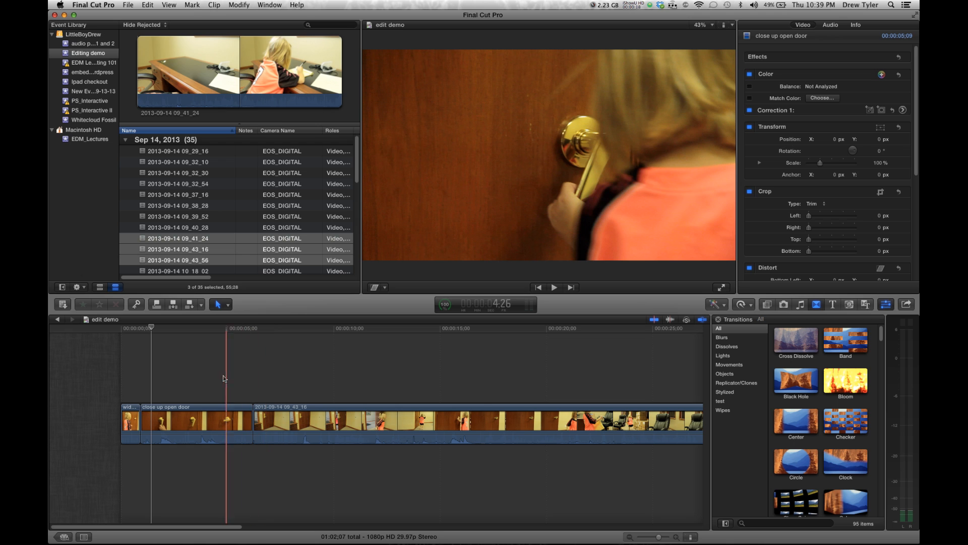
# Open the edit demo project from the Project Library and play it in the timeline
pyautogui.click(225, 380)
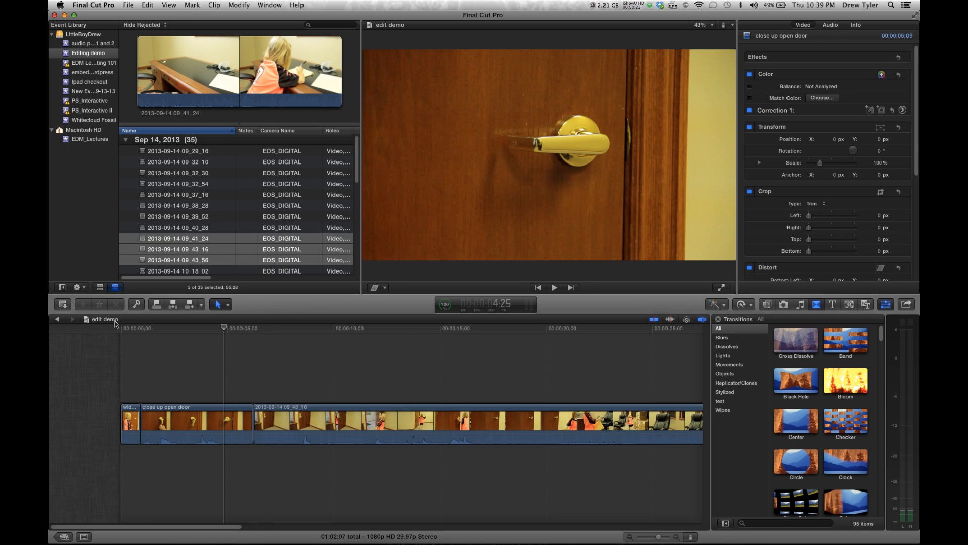
pyautogui.click(65, 534)
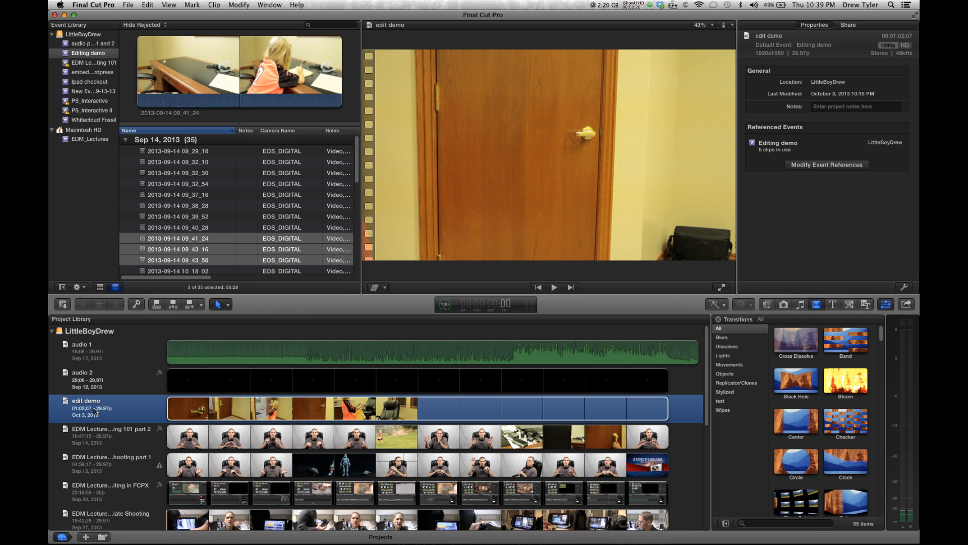
pyautogui.doubleClick(96, 405)
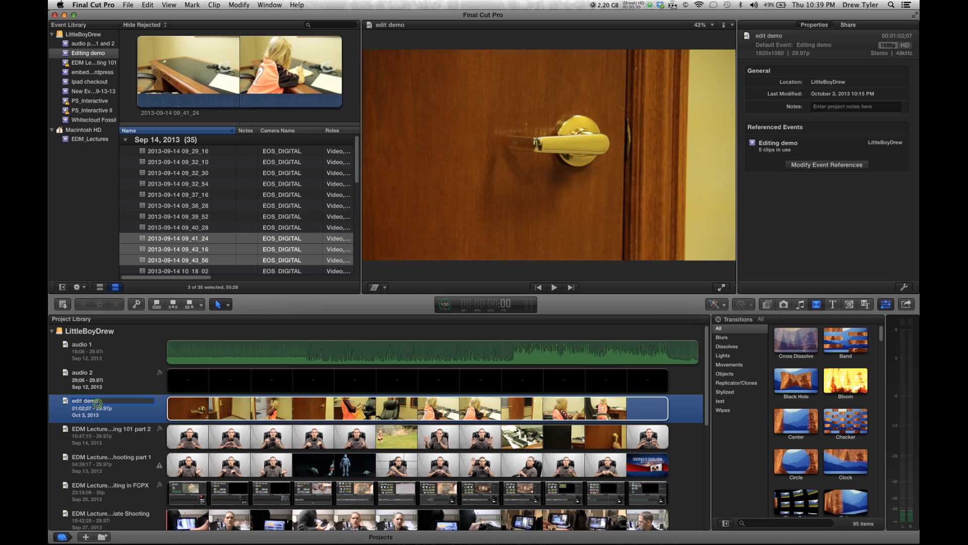
pyautogui.click(252, 374)
pyautogui.press('space')
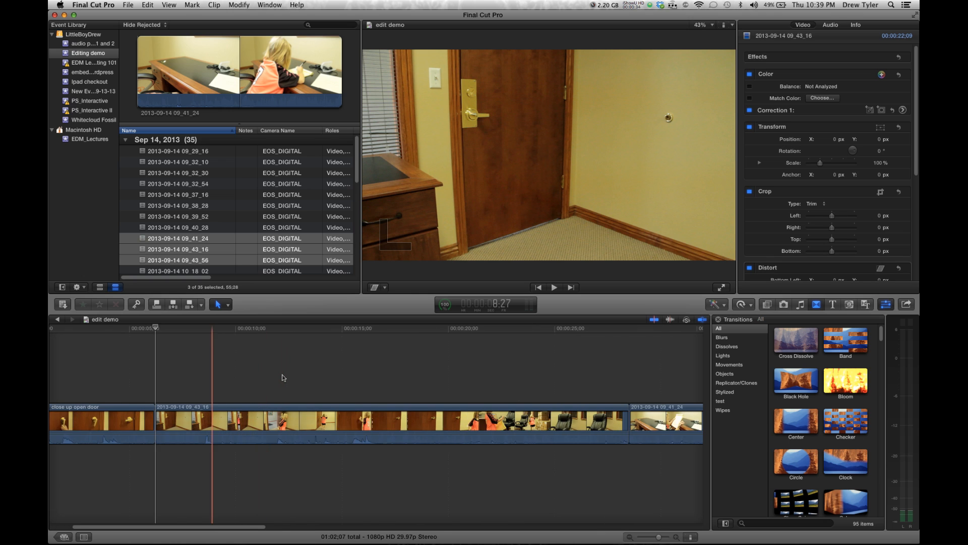
# Hide the transitions browser beside the timeline
pyautogui.press('Up')
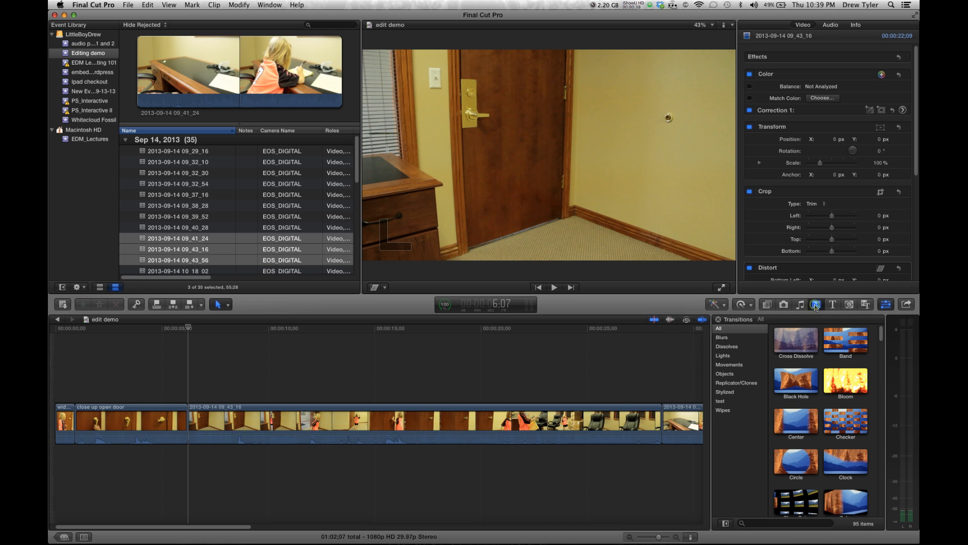
pyautogui.click(816, 304)
pyautogui.click(814, 306)
pyautogui.click(832, 305)
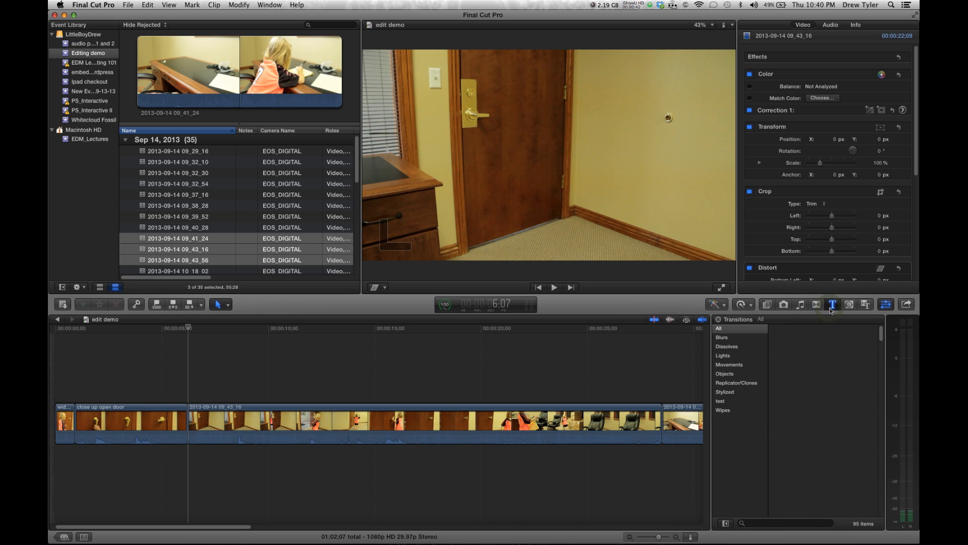
pyautogui.click(832, 305)
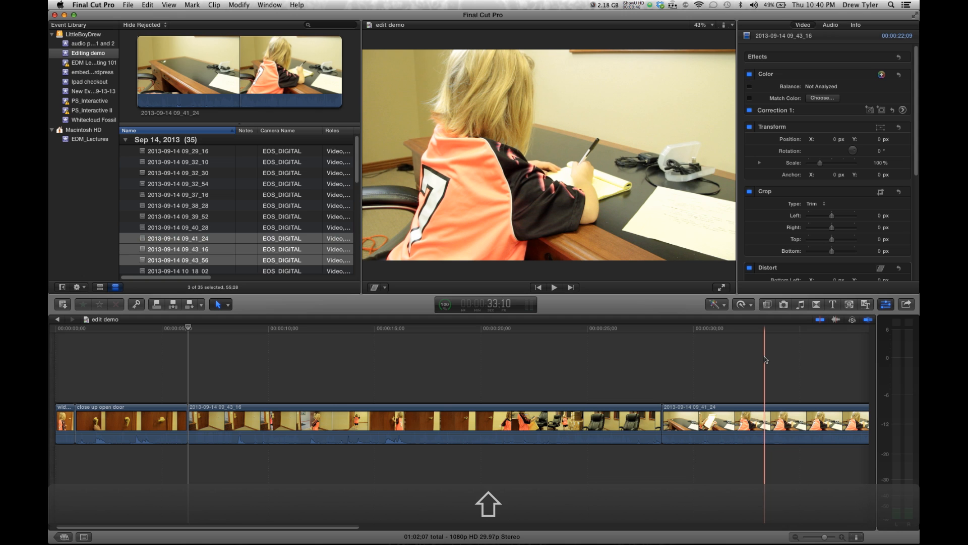
# Zoom the timeline to fit the whole project and skim through its clips
pyautogui.hotkey('shift', 'z')
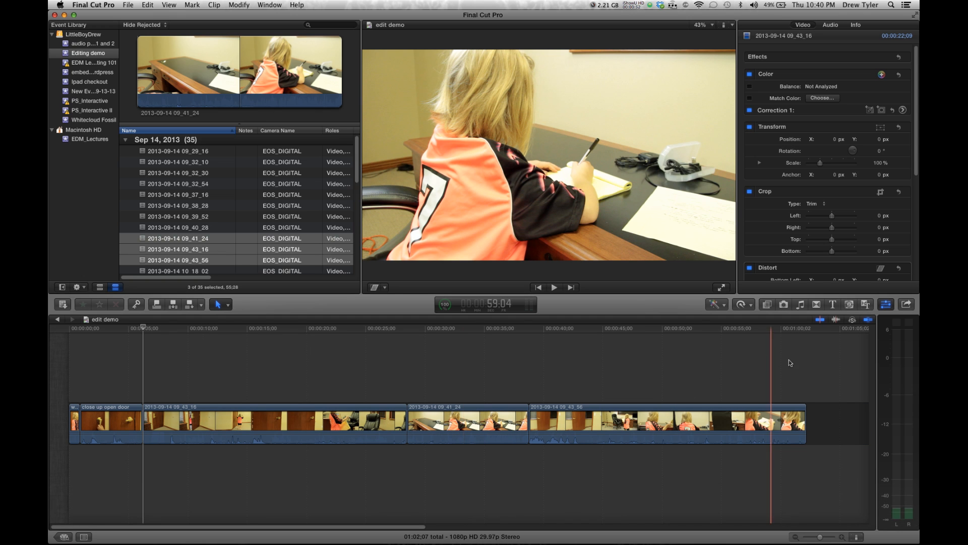
pyautogui.press('l')
pyautogui.moveTo(649, 359); pyautogui.dragTo(56, 489)
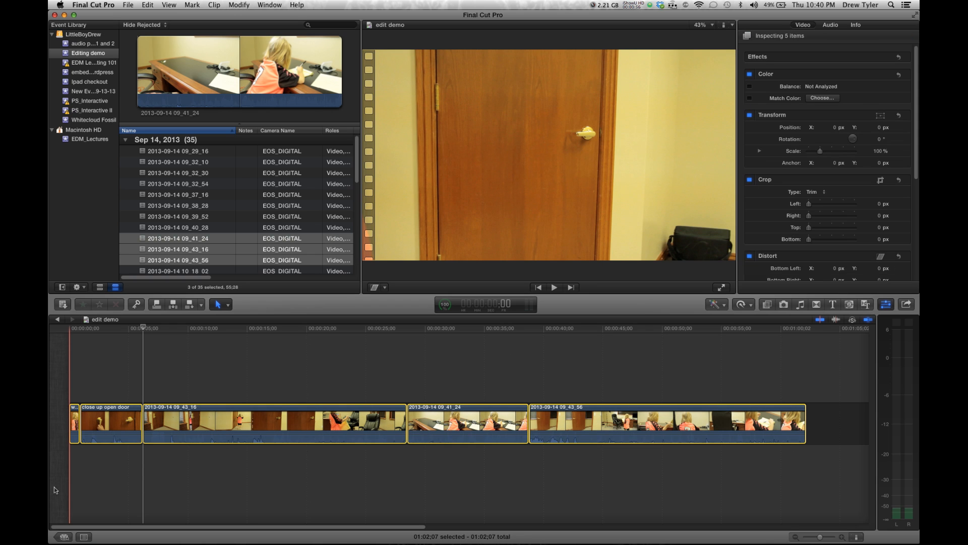
pyautogui.click(205, 377)
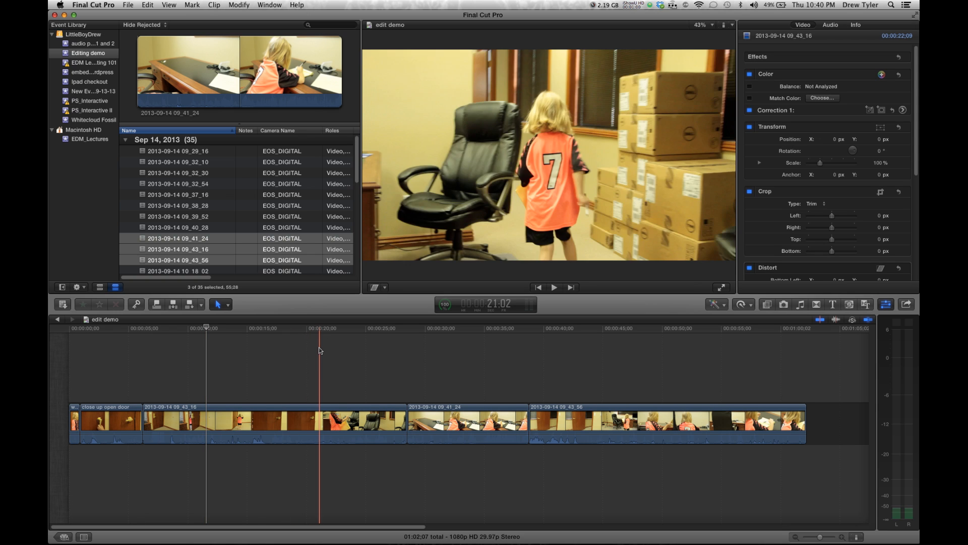
pyautogui.click(325, 371)
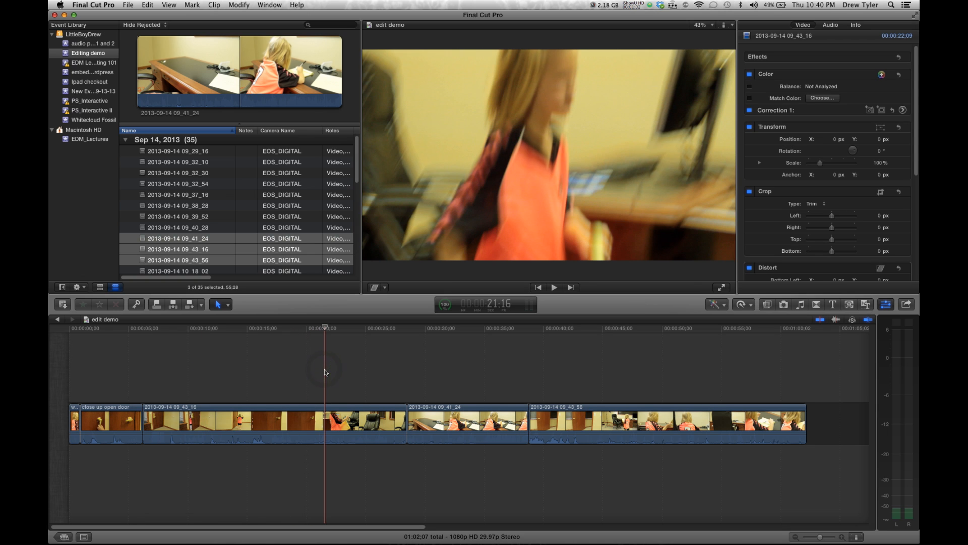
# Select all clips in the timeline and delete them
pyautogui.press('super')
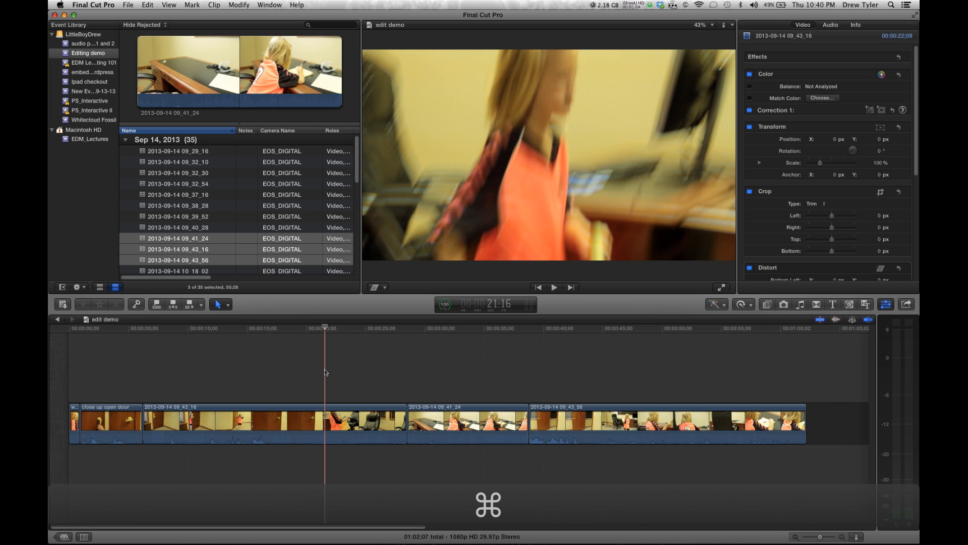
pyautogui.press('super+a')
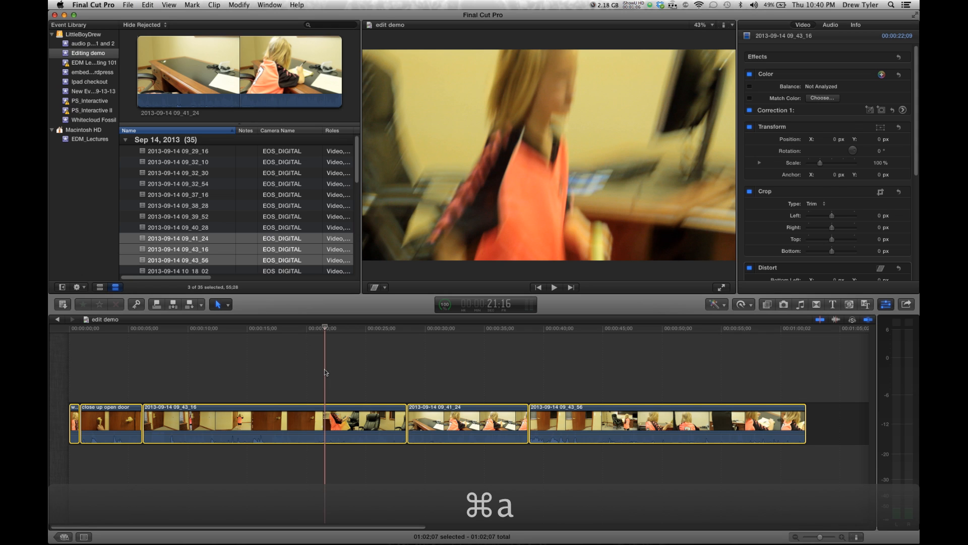
pyautogui.click(325, 371)
pyautogui.press('super+a')
pyautogui.press('Delete')
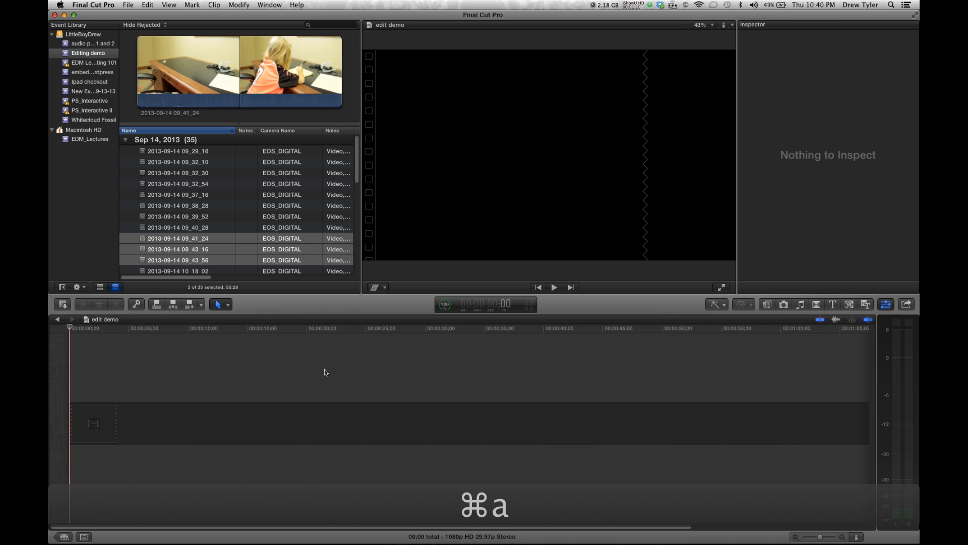
# Collapse the Sep 14, 2013 group in the event browser
pyautogui.scroll(-6, 222, 194)
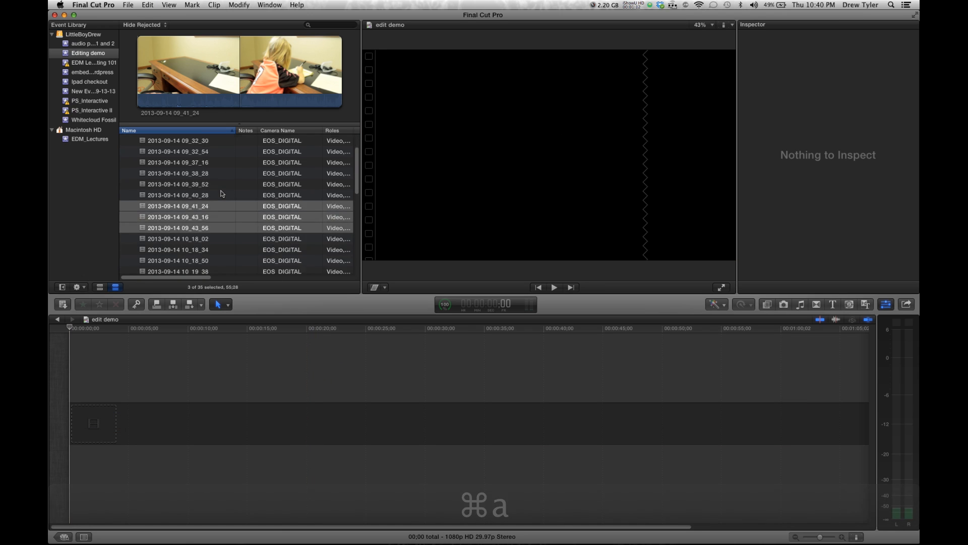
pyautogui.scroll(6, 222, 194)
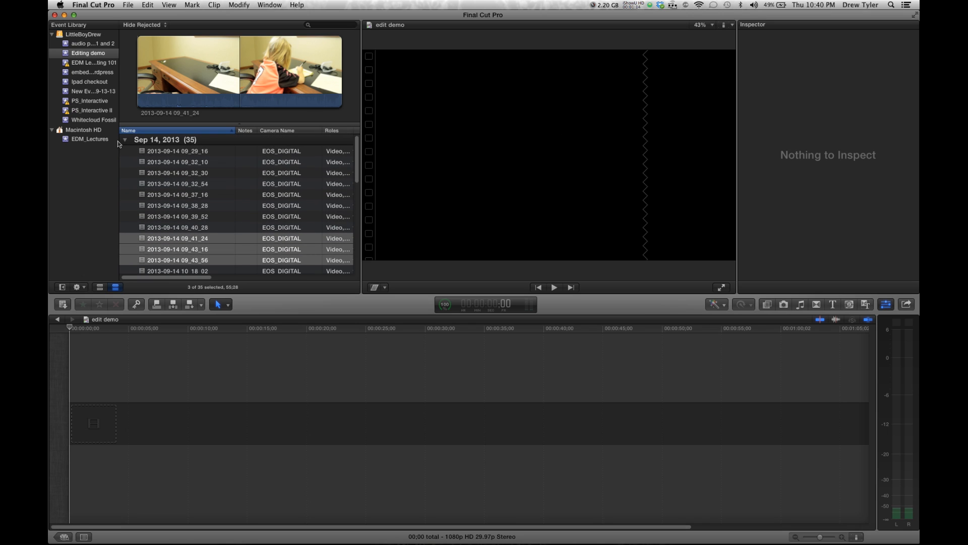
pyautogui.click(124, 140)
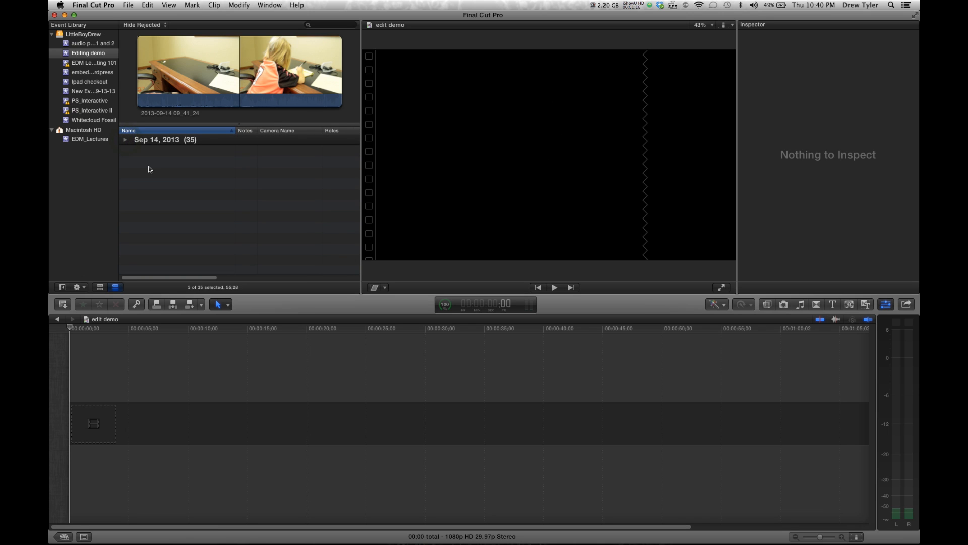
# Switch to Finder
pyautogui.press('super+Tab')
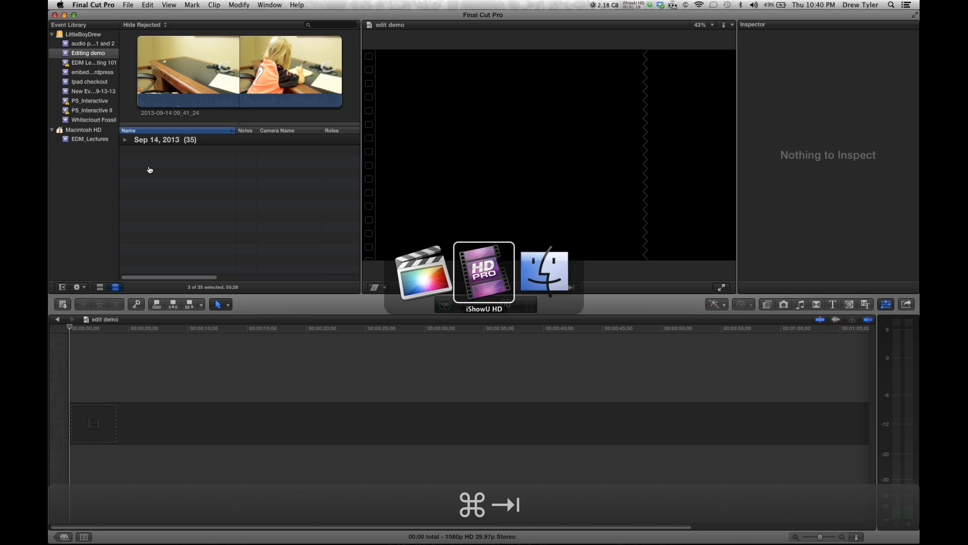
pyautogui.press('super+Tab')
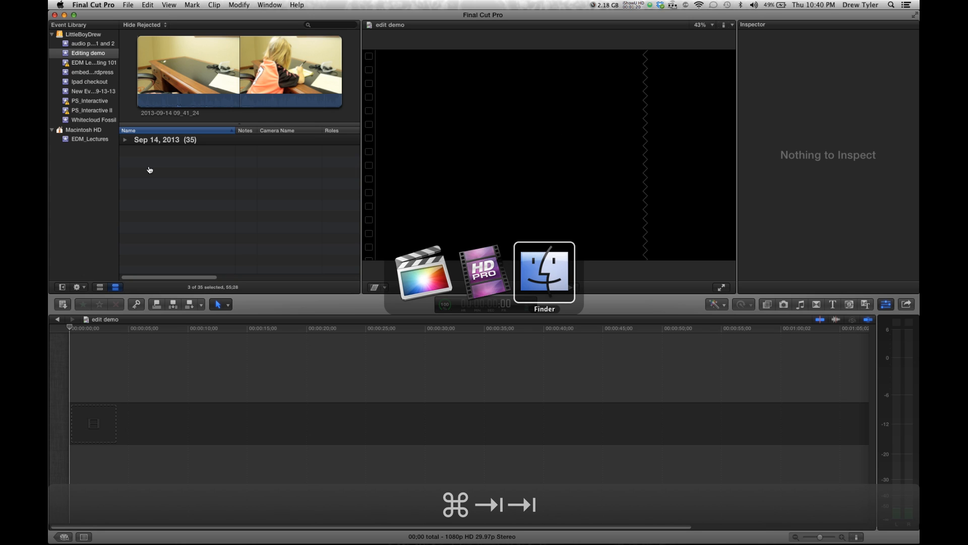
pyautogui.press('super+Tab')
pyautogui.press('super+Tab')
pyautogui.press('super+Tab')
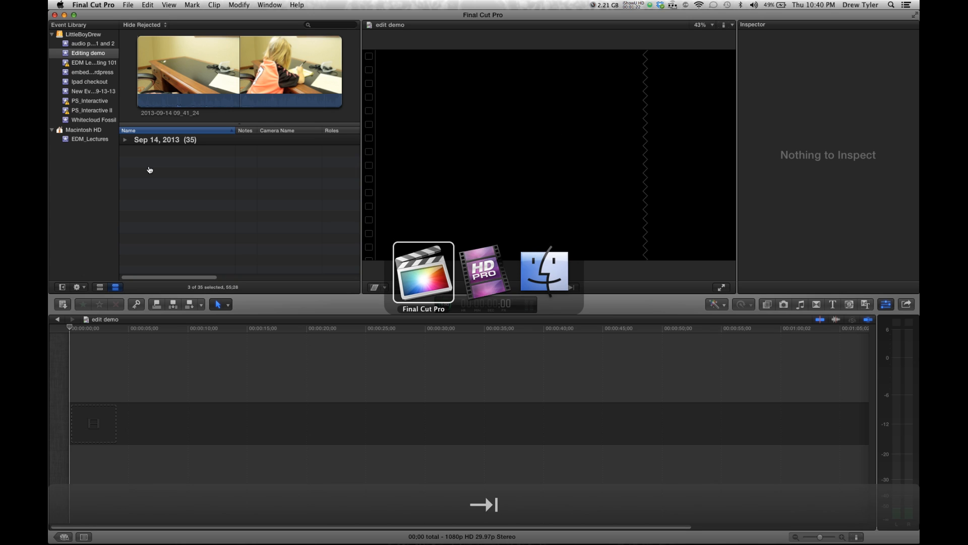
pyautogui.press('super+Tab')
pyautogui.press('super+Tab')
pyautogui.press('super+Tab')
pyautogui.press('super+Tab')
pyautogui.press('super+Tab')
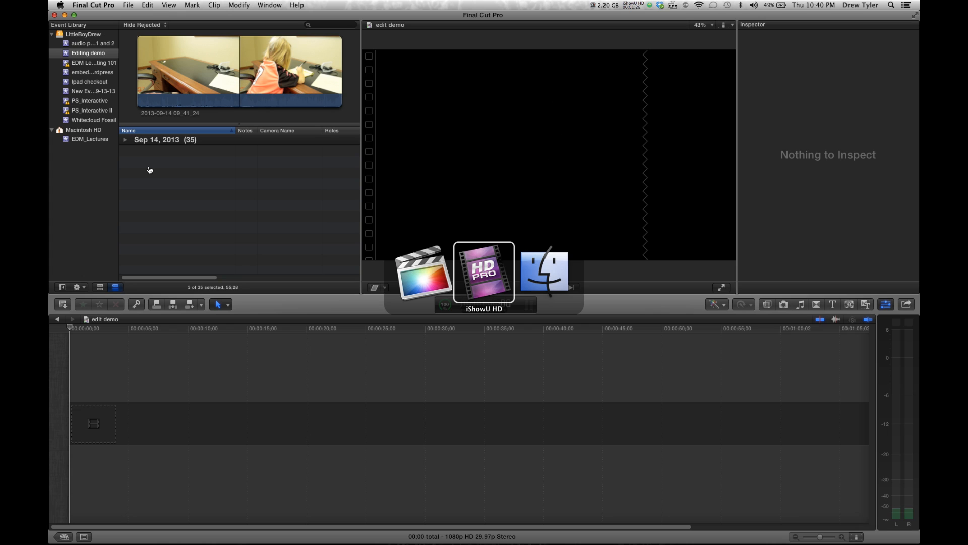
pyautogui.press('super+Tab')
pyautogui.press('super+Tab')
pyautogui.press('super+Tab')
pyautogui.press('super+Tab')
pyautogui.press('super+Tab')
pyautogui.press('super+Tab')
pyautogui.press('super+Tab')
pyautogui.press('super+Tab')
pyautogui.press('super+Tab')
pyautogui.press('super+Tab')
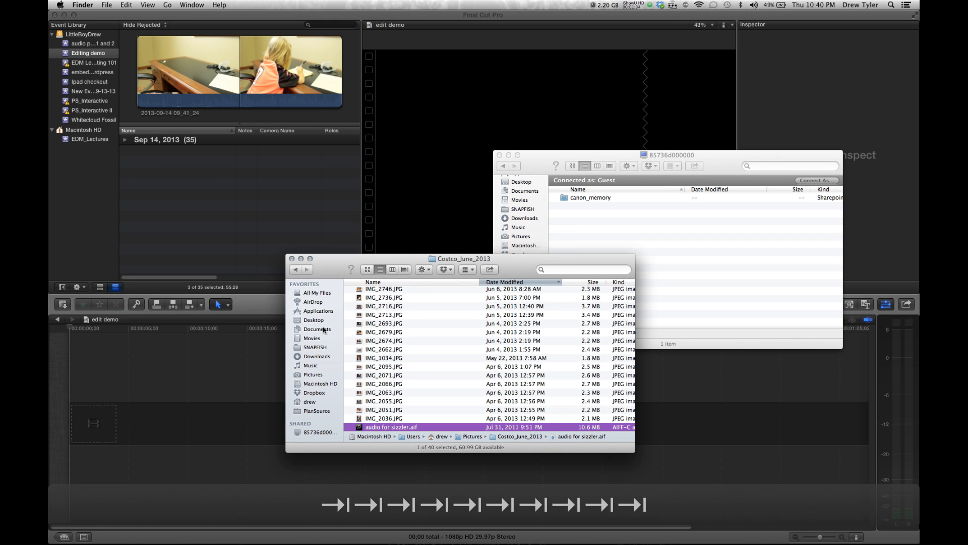
# Preview IMG_2036.JPG in the Costco_June_2013 folder with Quick Look
pyautogui.click(402, 419)
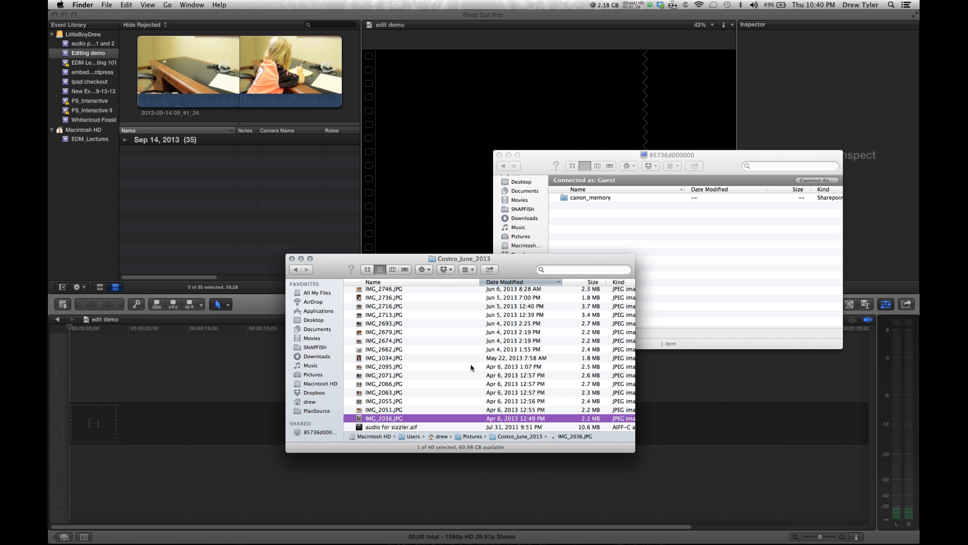
pyautogui.press('space')
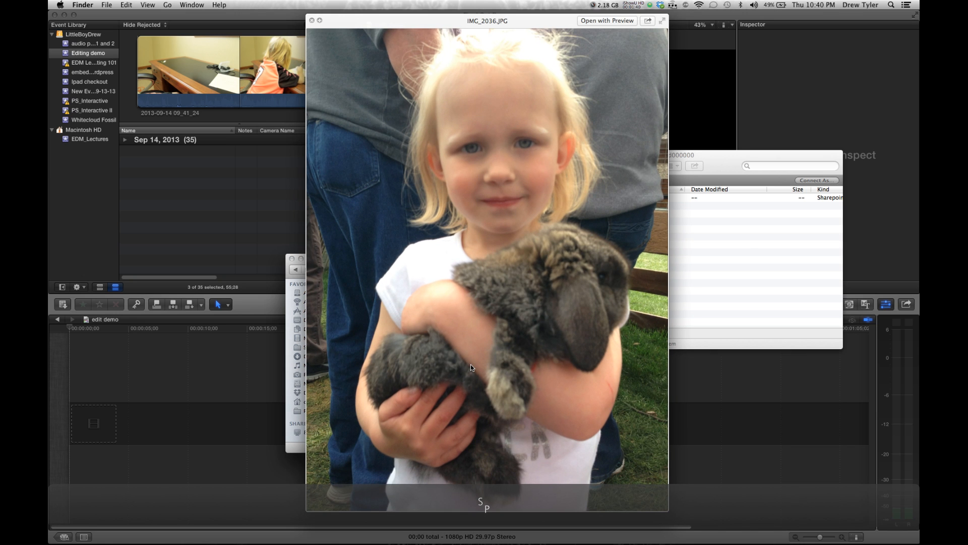
pyautogui.press('space')
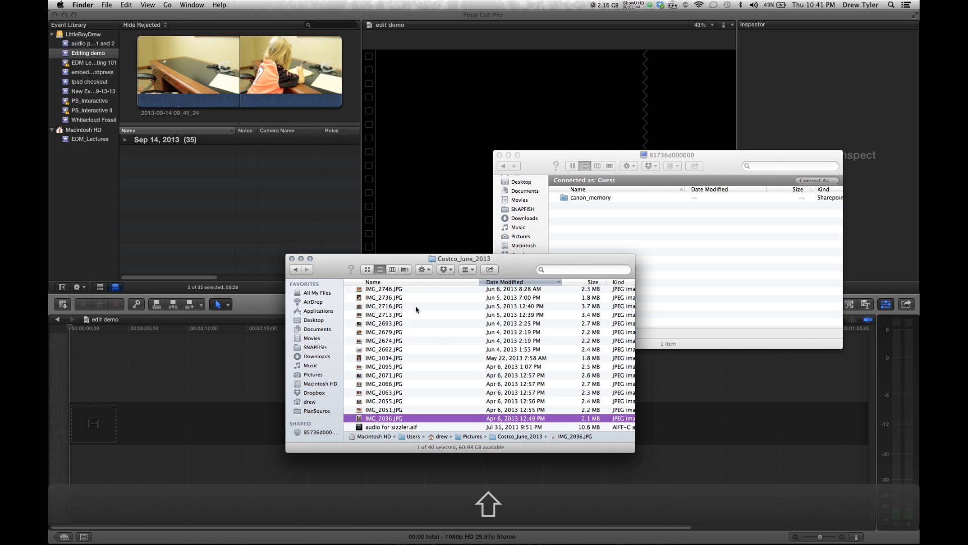
# Select the files from IMG_0107.JPG down to IMG_2036.JPG and drag them into the Editing demo event
pyautogui.scroll(10, 417, 309)
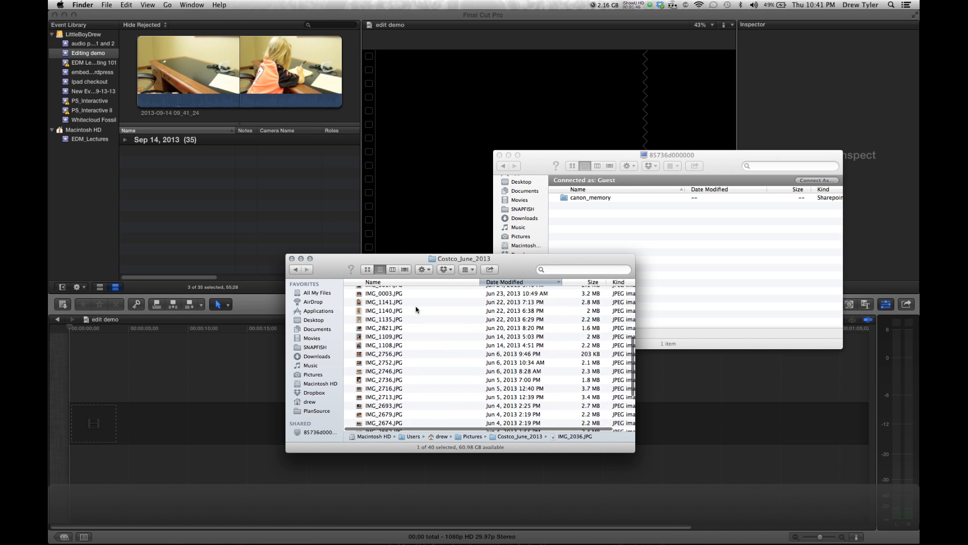
pyautogui.keyDown('shift'); pyautogui.click(414, 352); pyautogui.keyUp('shift')
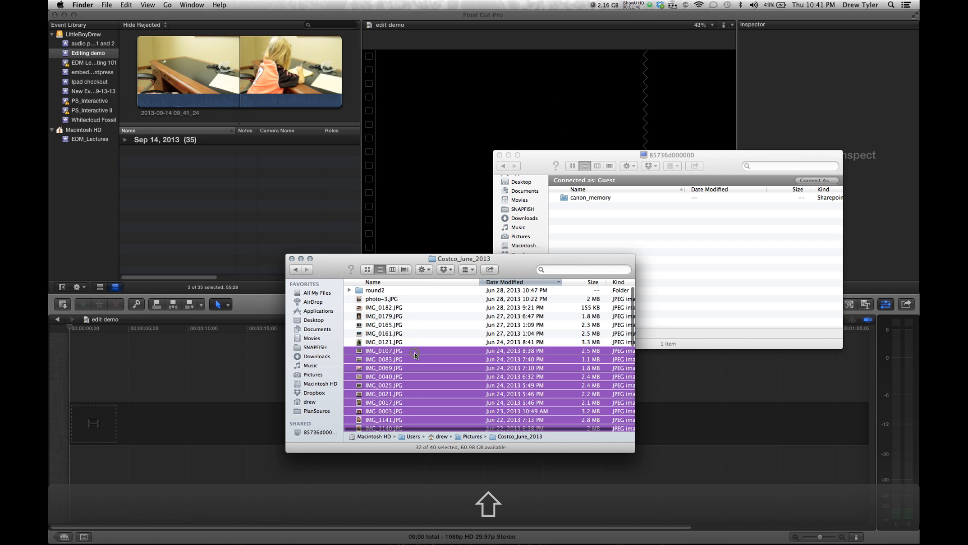
pyautogui.moveTo(374, 363); pyautogui.dragTo(84, 57)
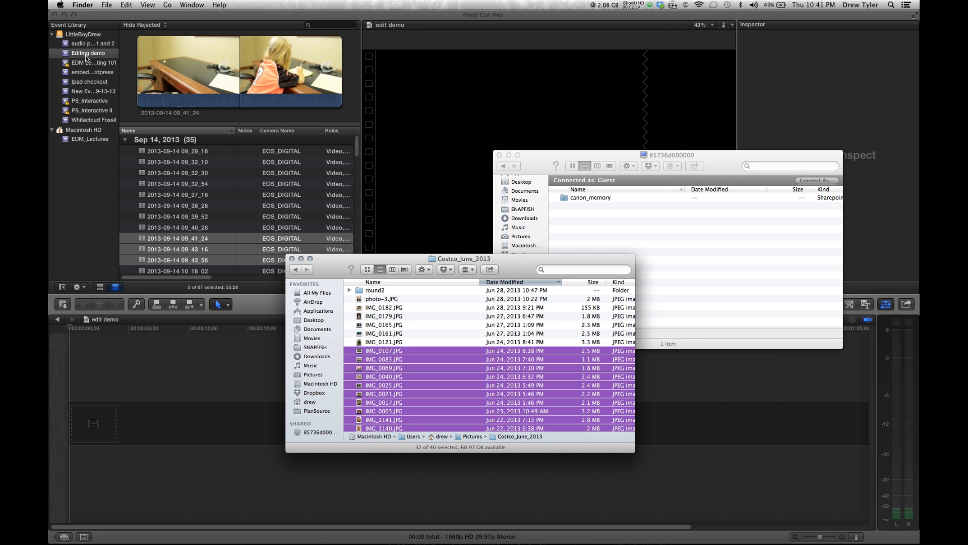
# Return to Final Cut Pro and step through the imported Jun 24, 2013 clips starting from IMG_0017
pyautogui.scroll(-10, 177, 168)
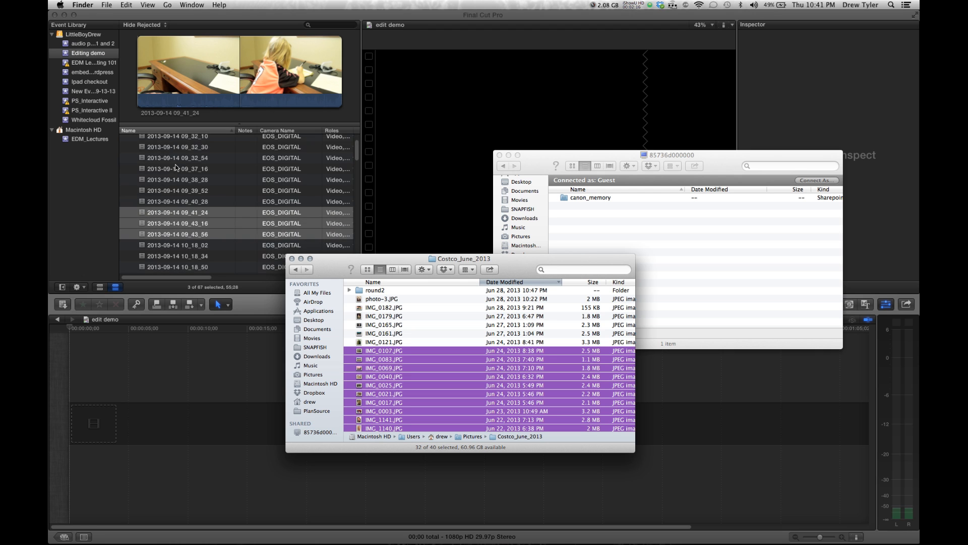
pyautogui.scroll(-2, 177, 167)
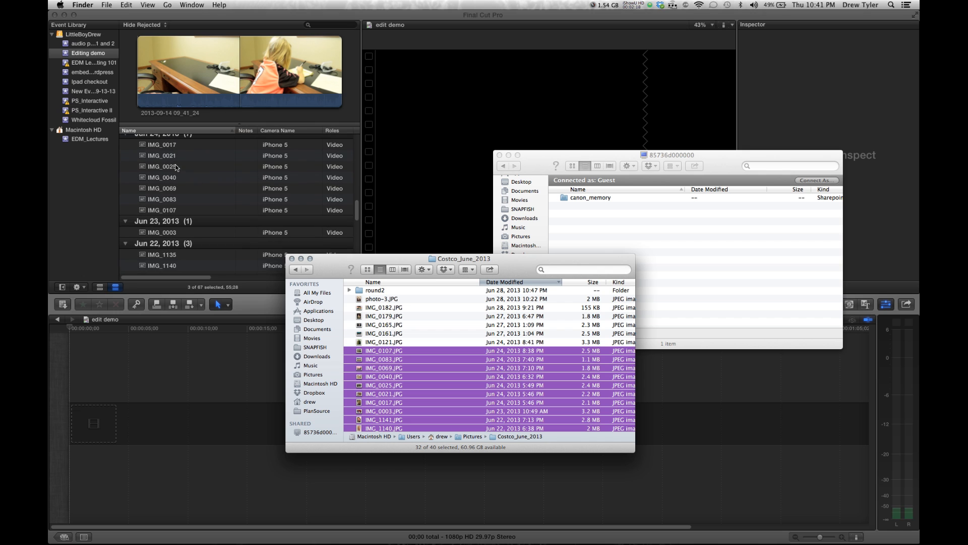
pyautogui.scroll(1, 175, 162)
pyautogui.click(174, 160)
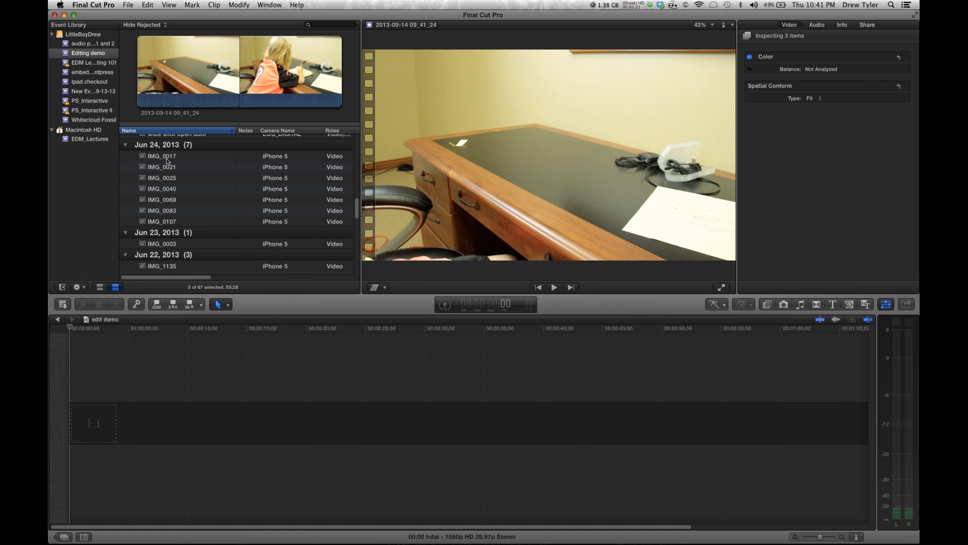
pyautogui.click(167, 157)
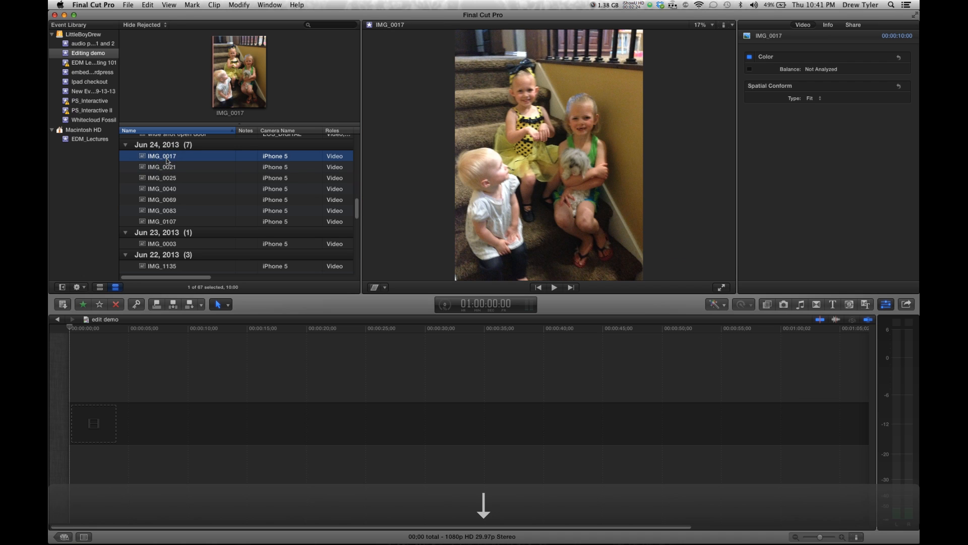
pyautogui.press('Down')
pyautogui.press('Down')
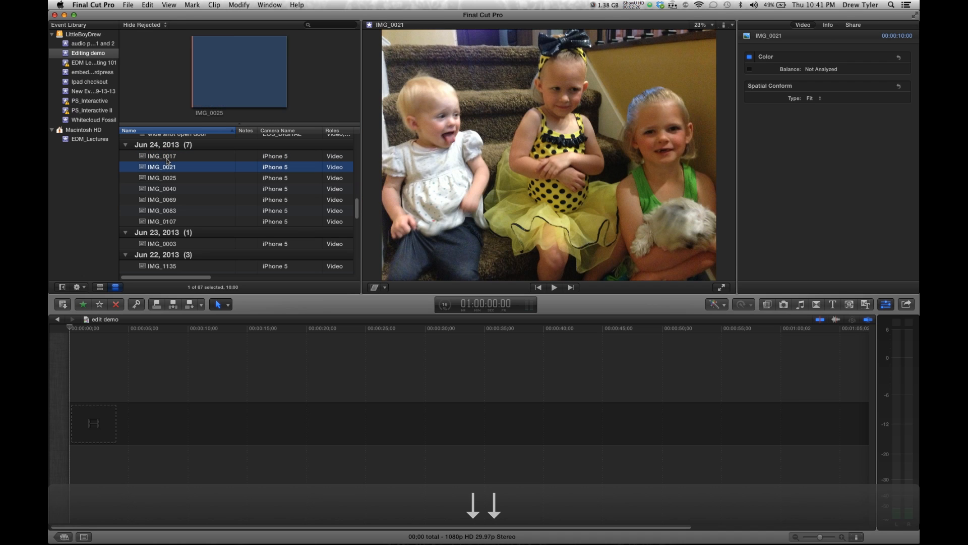
pyautogui.press('Down')
pyautogui.press('Down')
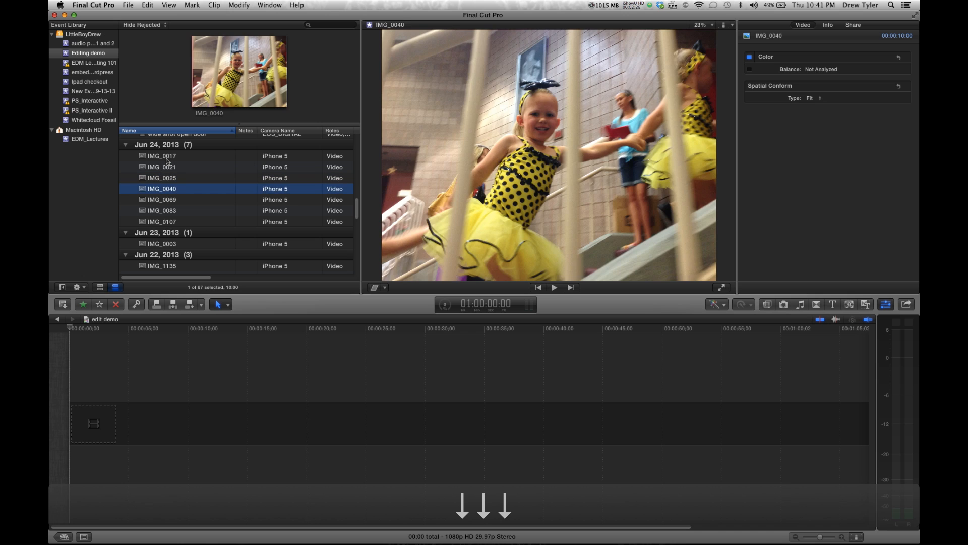
pyautogui.press('Down')
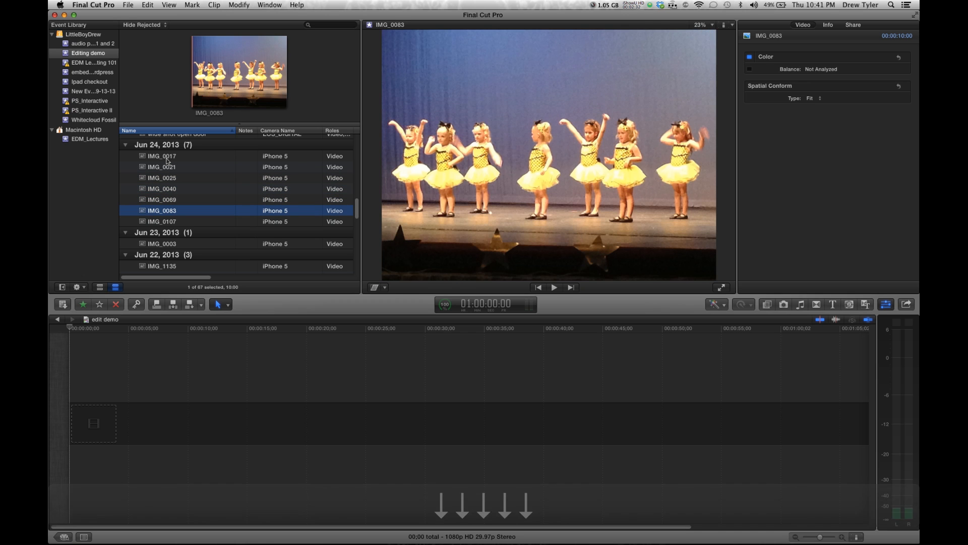
# Open Final Cut Pro's Import preferences and check the Copy files to Final Cut Events folder option
pyautogui.press('super+Tab')
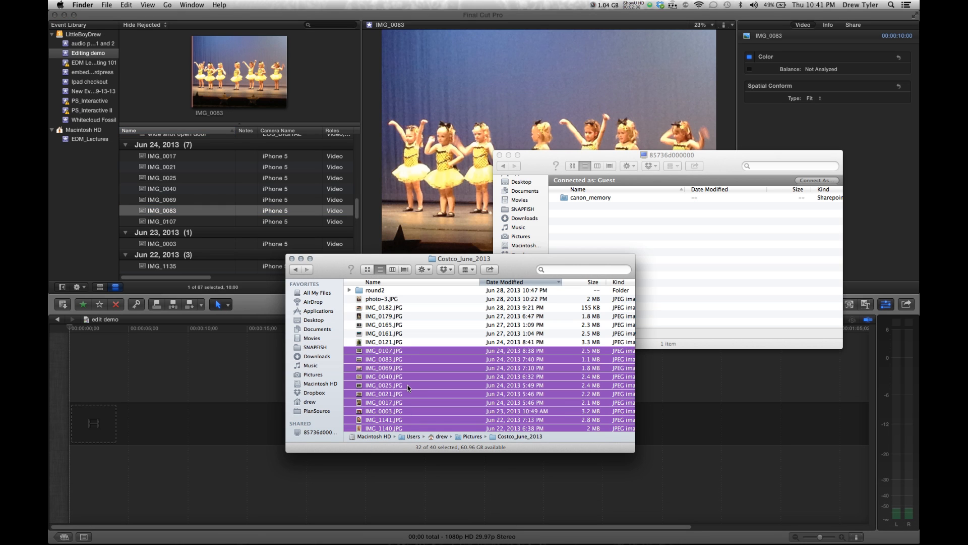
pyautogui.click(96, 252)
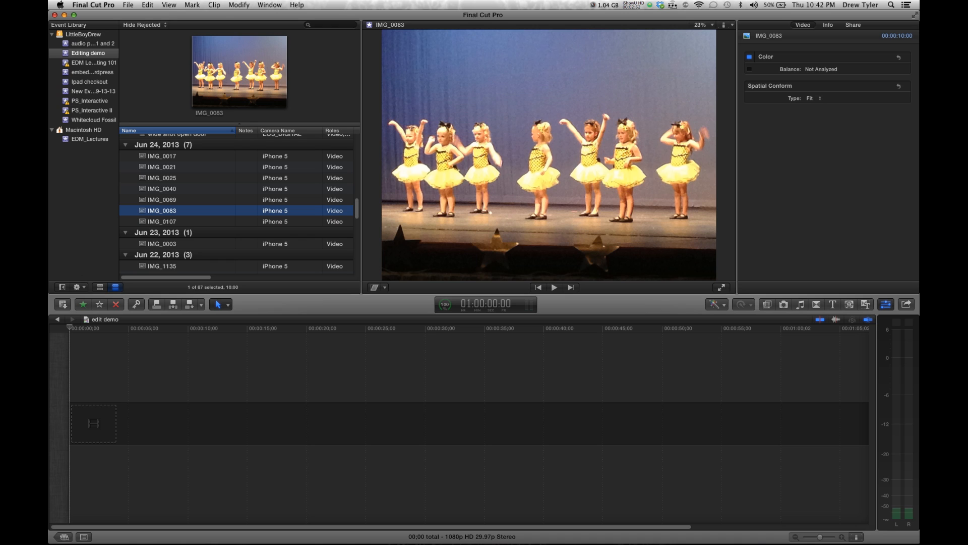
pyautogui.click(97, 4)
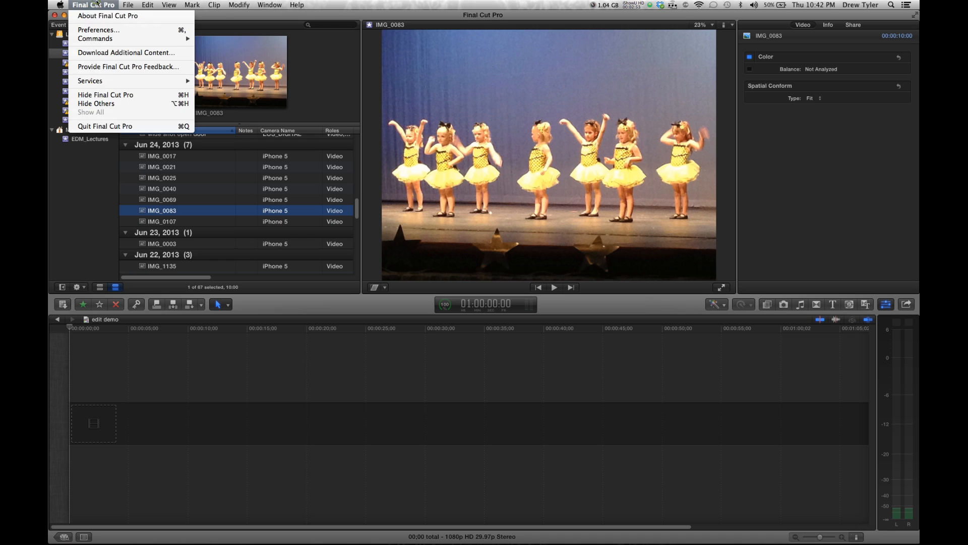
pyautogui.click(98, 30)
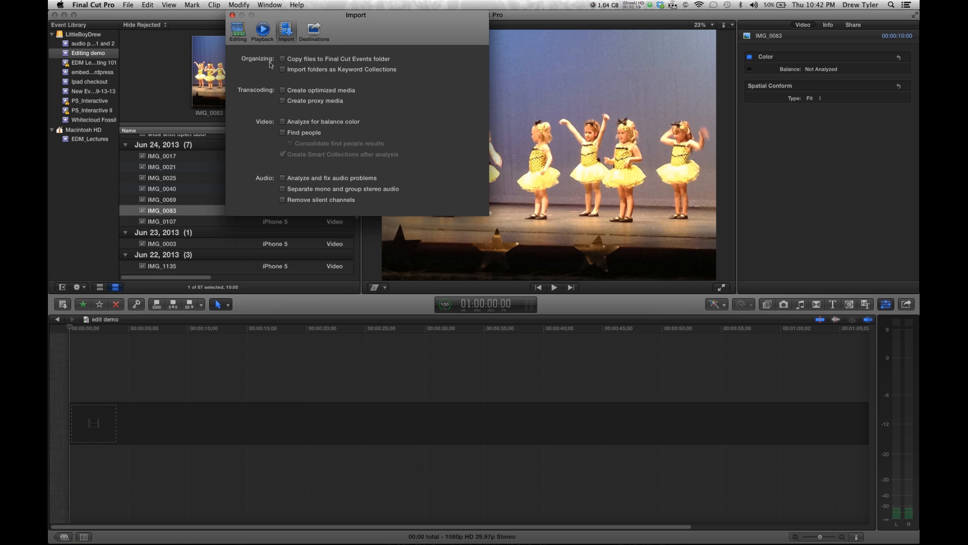
pyautogui.click(284, 27)
pyautogui.click(298, 61)
pyautogui.click(298, 61)
pyautogui.click(297, 59)
pyautogui.click(298, 59)
pyautogui.click(232, 15)
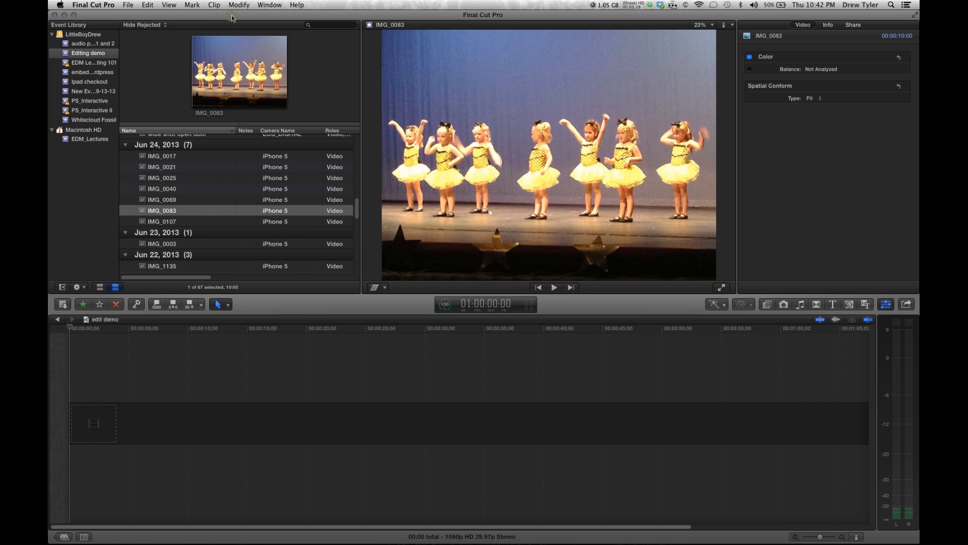
# Switch to Finder and drag audio for sizzler.aif from Costco_June_2013 into the Editing demo event
pyautogui.press('super+Tab')
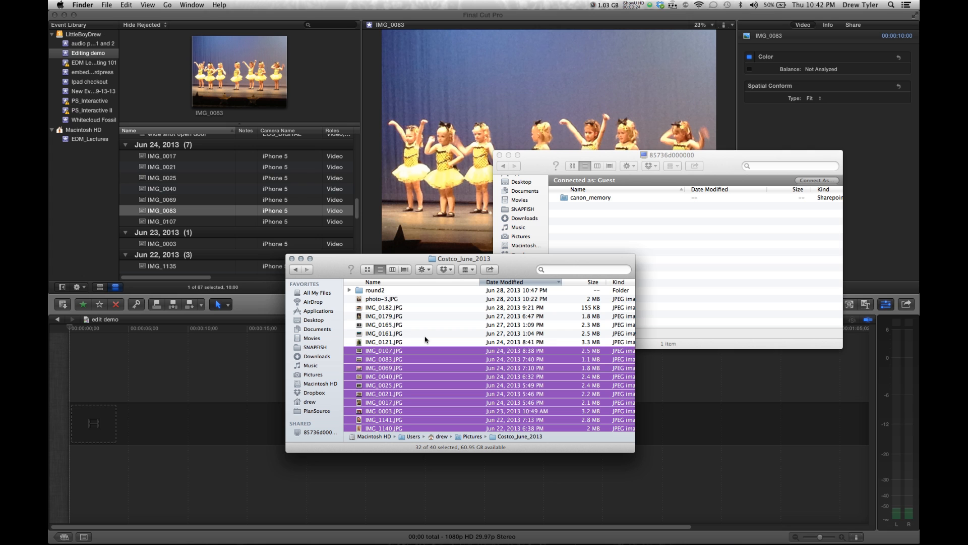
pyautogui.scroll(-10, 424, 340)
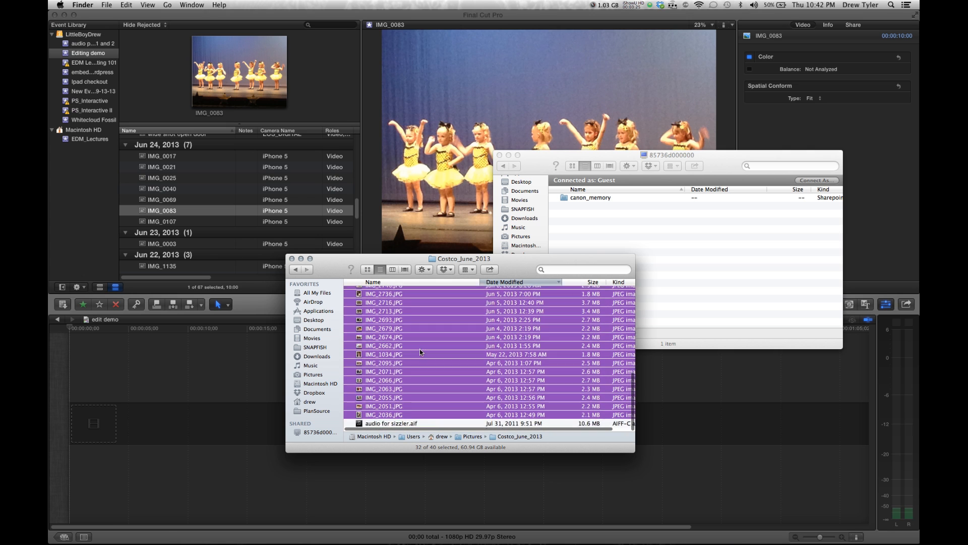
pyautogui.click(419, 349)
pyautogui.scroll(5, 421, 352)
pyautogui.scroll(-5, 421, 352)
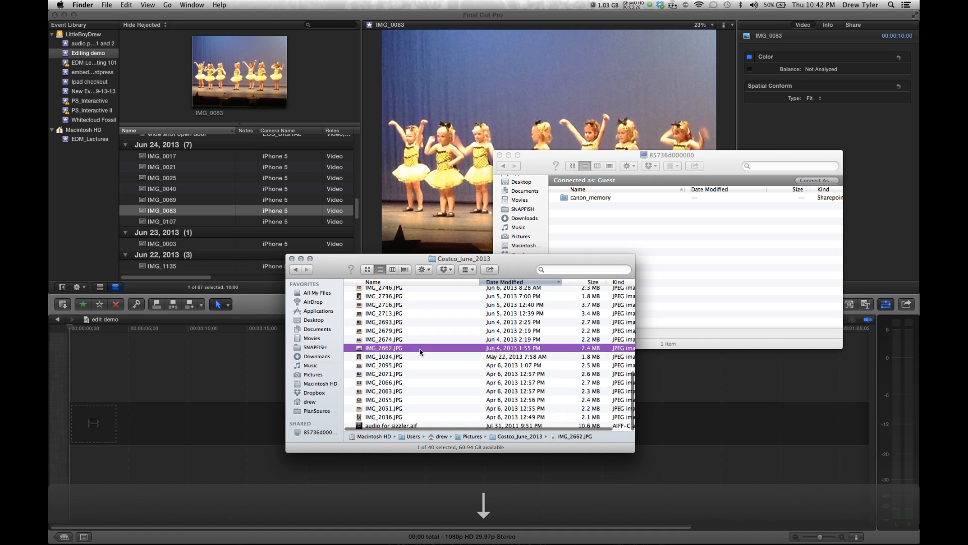
pyautogui.click(413, 426)
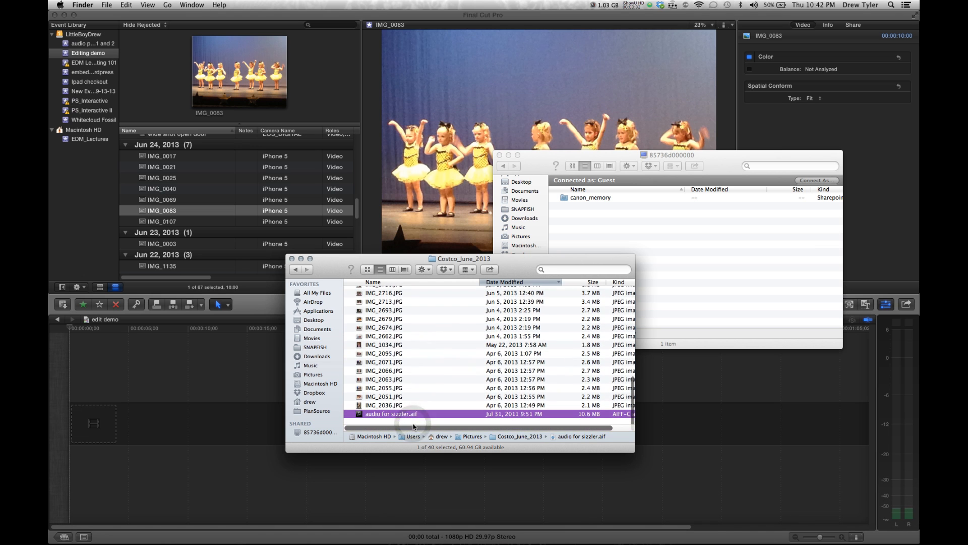
pyautogui.scroll(2, 414, 426)
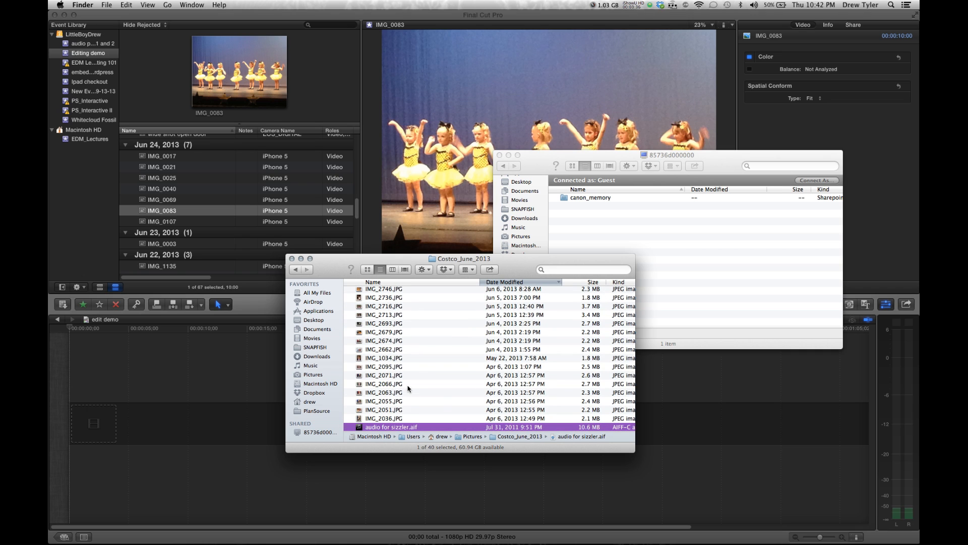
pyautogui.moveTo(394, 429); pyautogui.dragTo(90, 58)
# Add the audio for sizzler clip from the Jul 31, 2011 group to the edit demo timeline
pyautogui.click(188, 173)
pyautogui.scroll(-10, 196, 208)
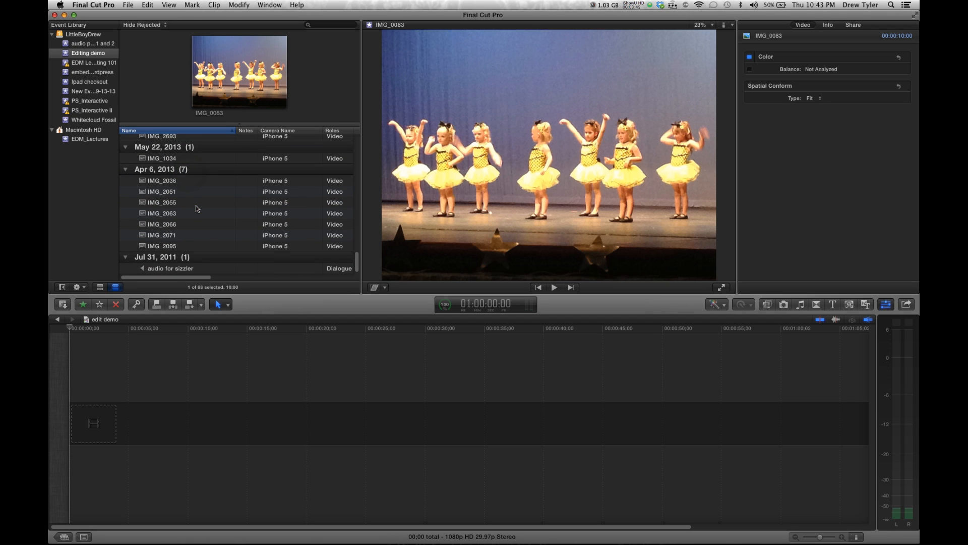
pyautogui.click(172, 270)
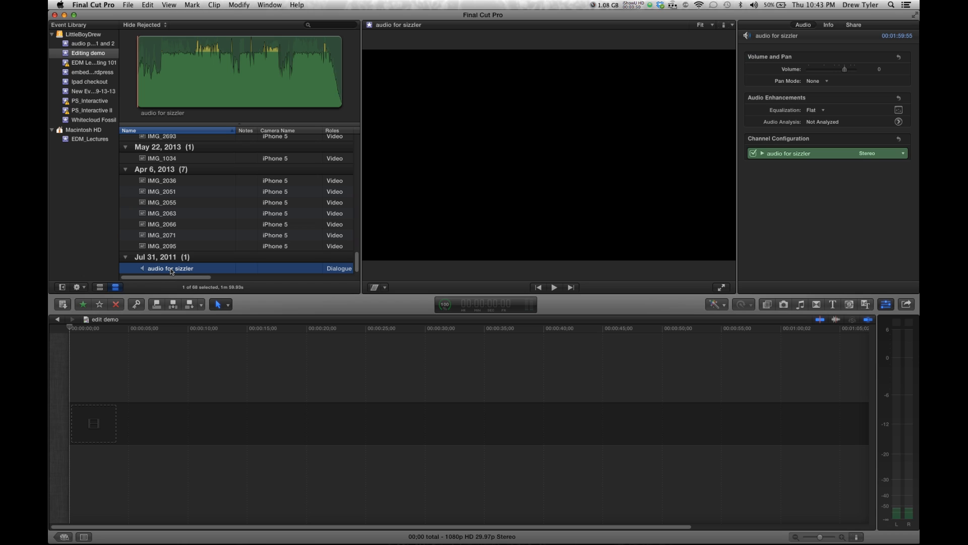
pyautogui.moveTo(172, 271)
pyautogui.mouseDown()
pyautogui.moveTo(172, 427)
pyautogui.moveTo(163, 256)
pyautogui.moveTo(162, 270)
pyautogui.mouseUp()
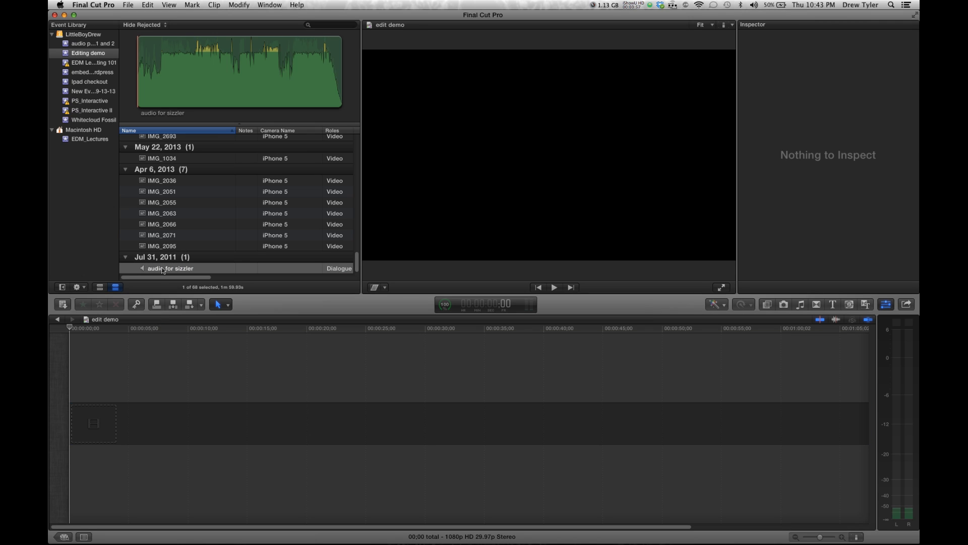
pyautogui.click(163, 270)
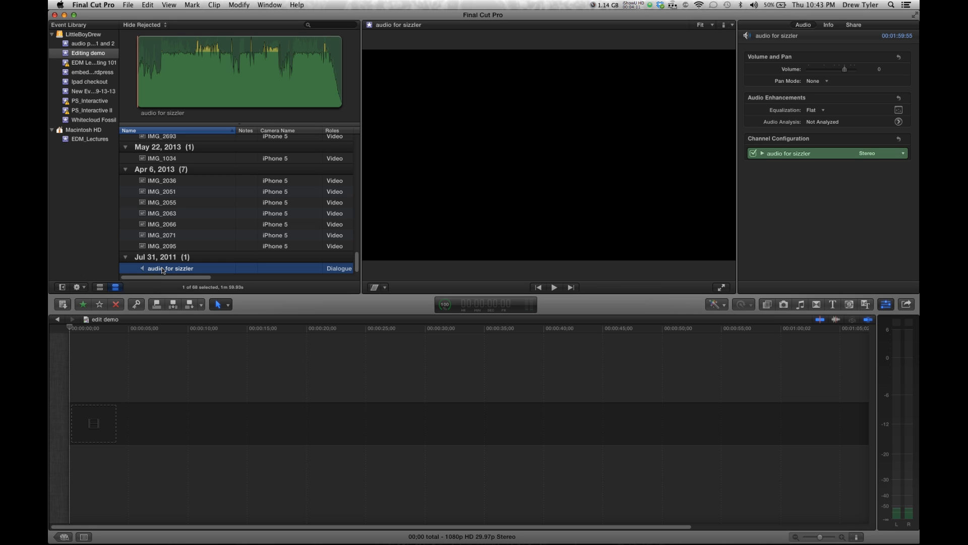
pyautogui.moveTo(163, 269); pyautogui.dragTo(185, 410)
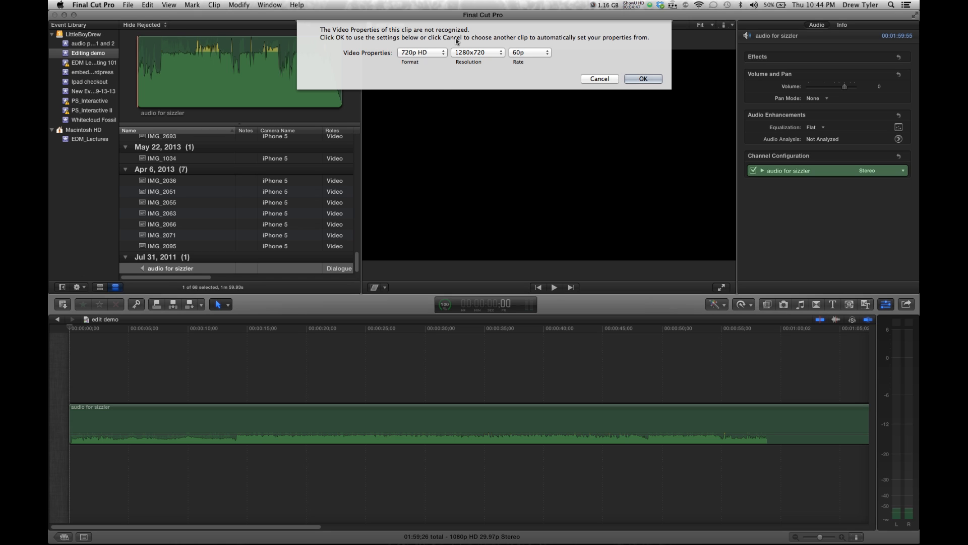
# Set the project's video properties to 1080p HD, 1920x1080 and 30p, then confirm
pyautogui.click(443, 52)
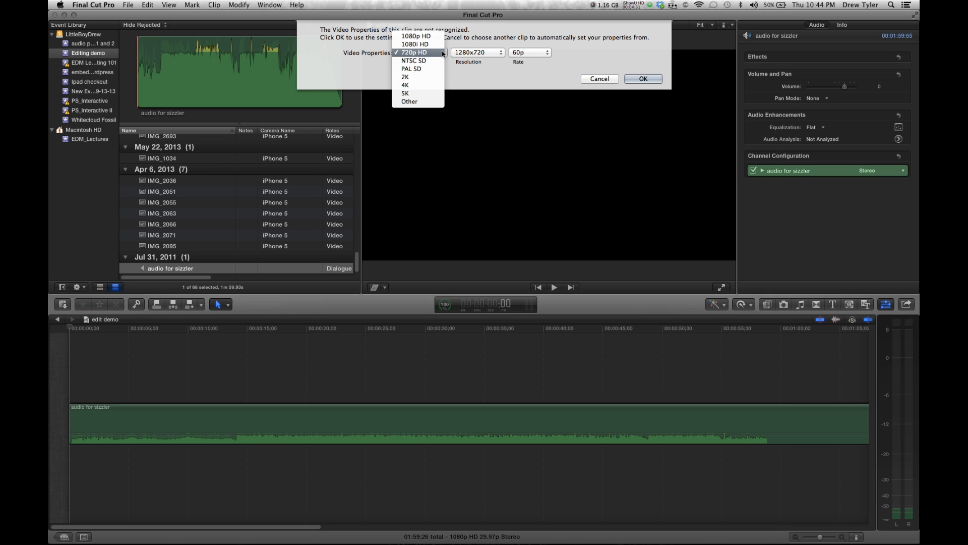
pyautogui.click(342, 62)
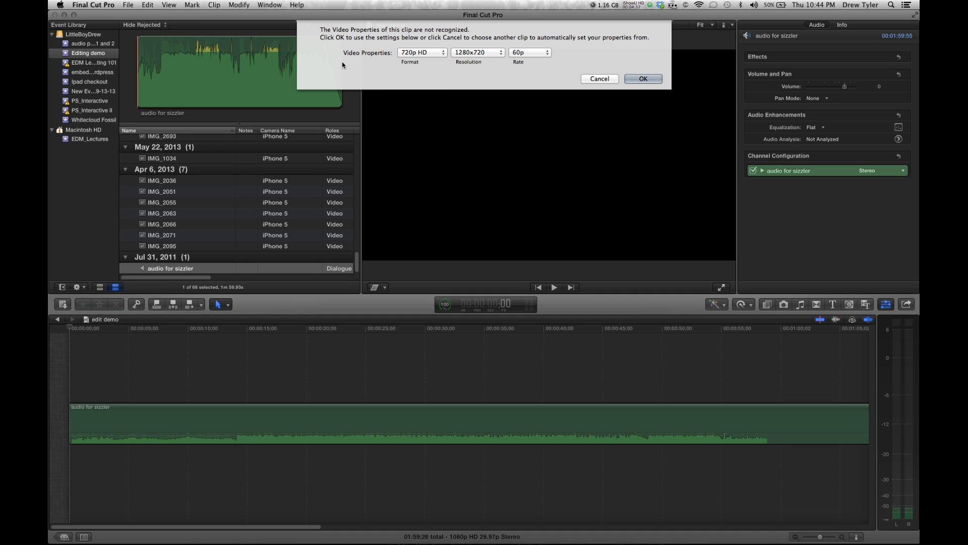
pyautogui.click(421, 54)
pyautogui.click(423, 39)
pyautogui.click(429, 50)
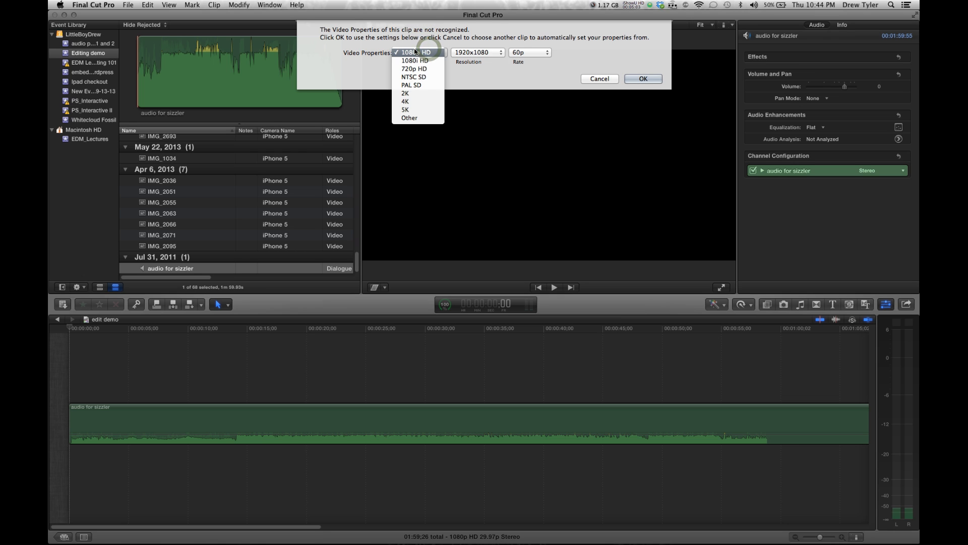
pyautogui.click(416, 54)
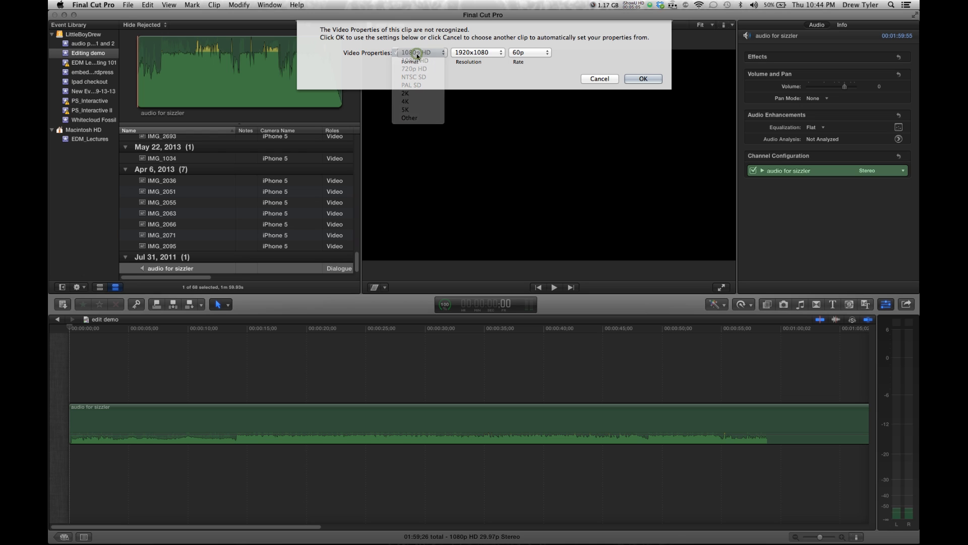
pyautogui.click(485, 55)
pyautogui.click(484, 52)
pyautogui.click(537, 54)
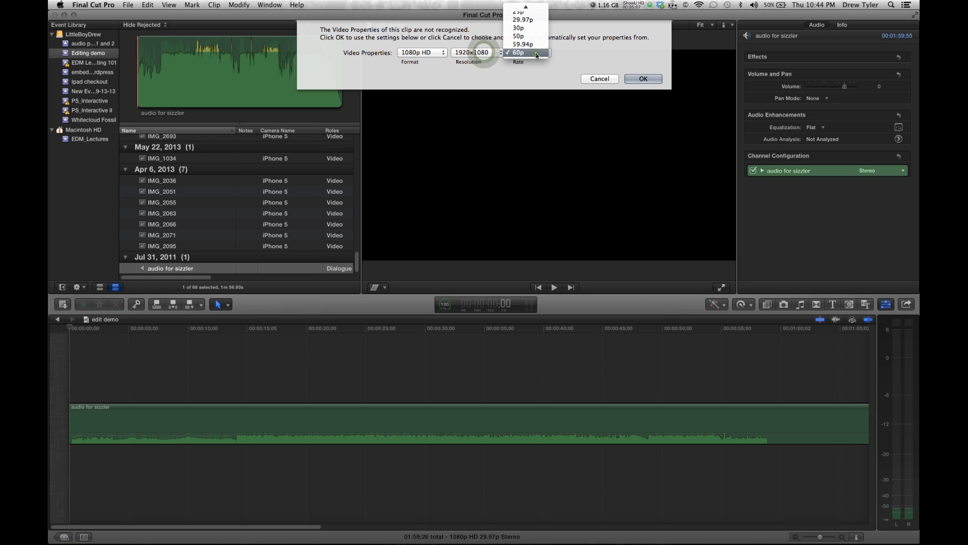
pyautogui.click(535, 34)
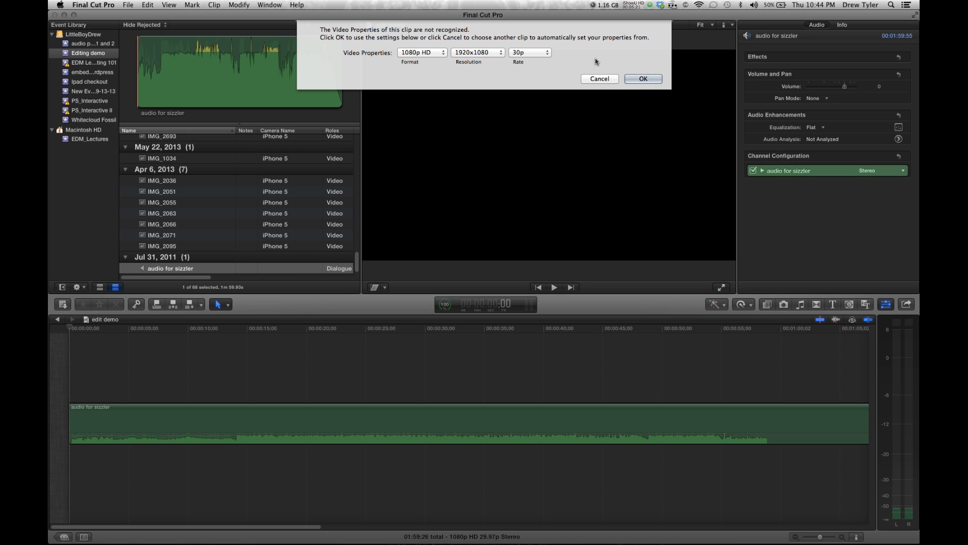
pyautogui.click(637, 80)
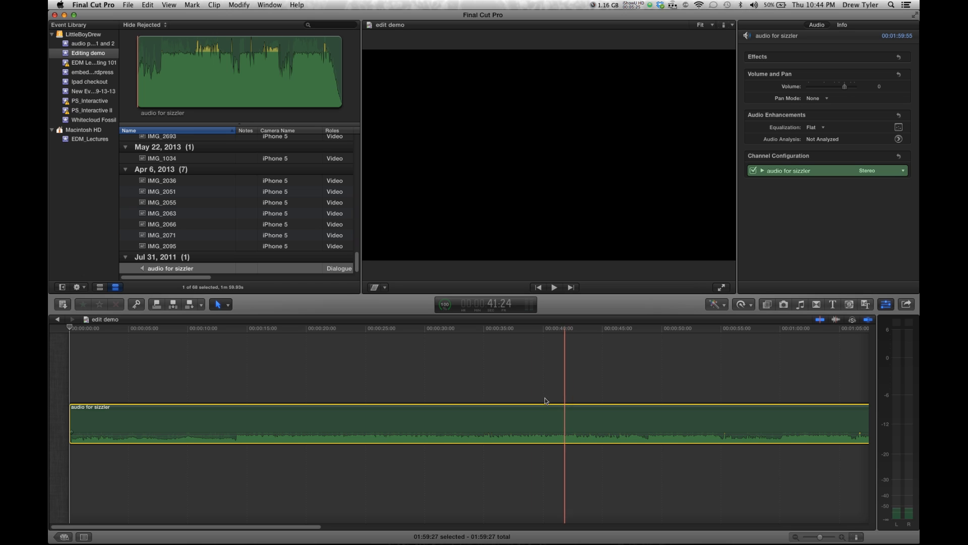
# Play the audio clip and add a marker at about 00:00:14:08
pyautogui.hotkey('shift', 'z')
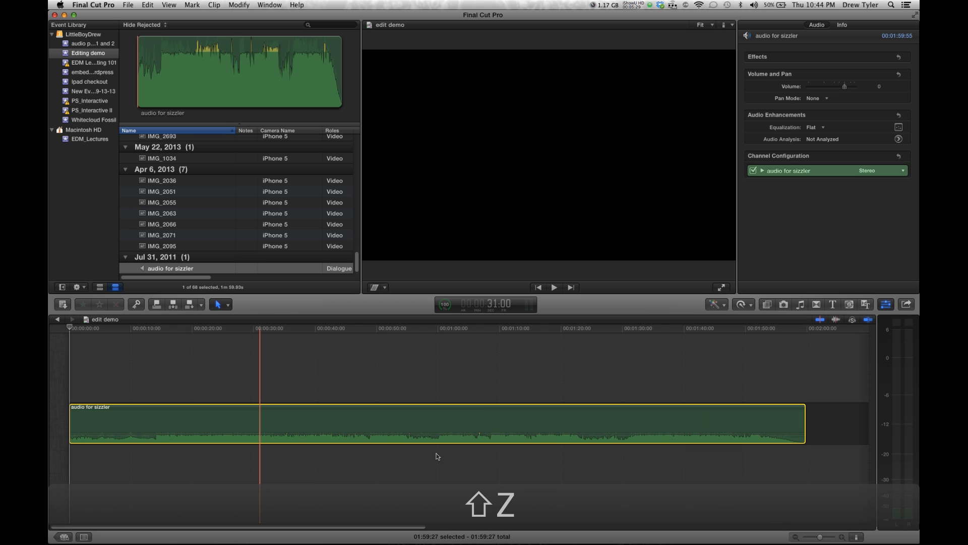
pyautogui.hotkey('shift', 'z')
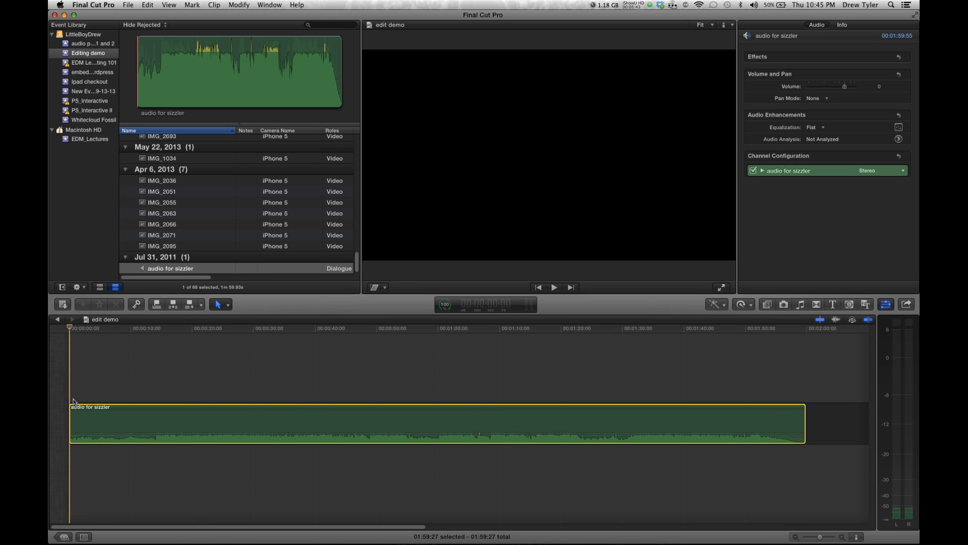
pyautogui.press('space')
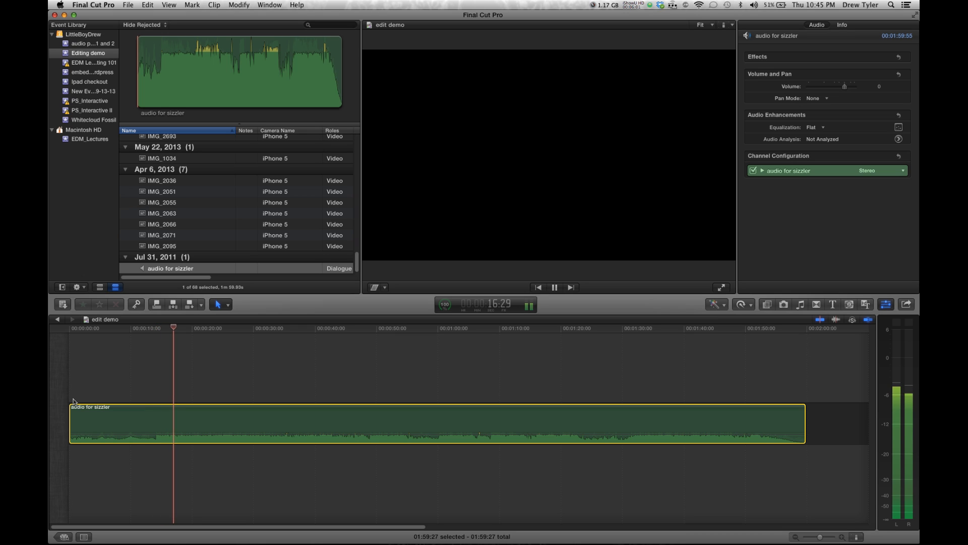
pyautogui.press('space')
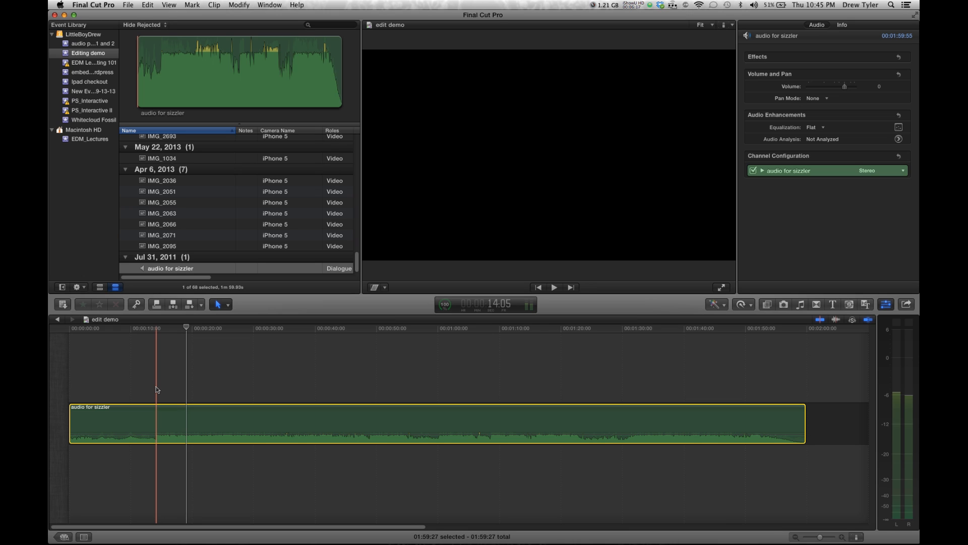
pyautogui.click(173, 381)
pyautogui.click(170, 422)
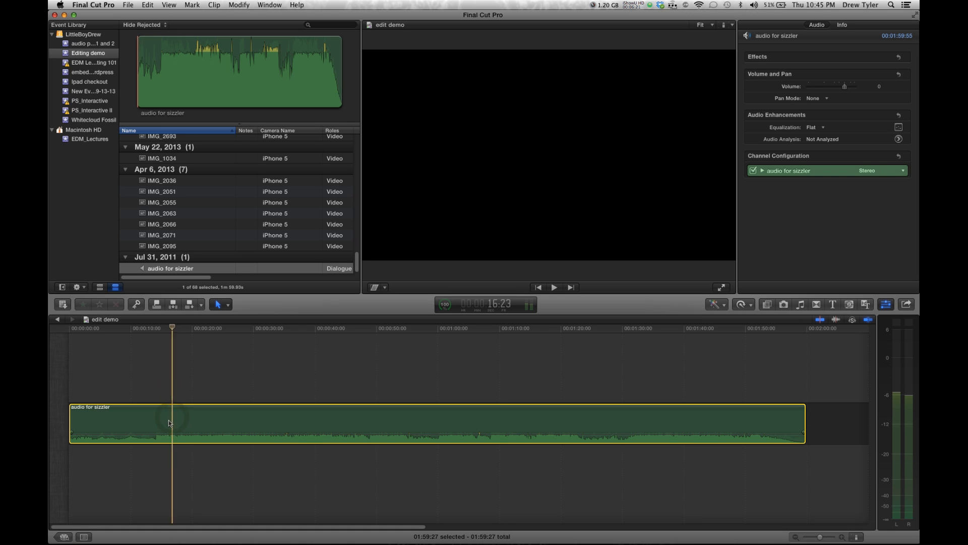
pyautogui.click(156, 387)
pyautogui.click(157, 423)
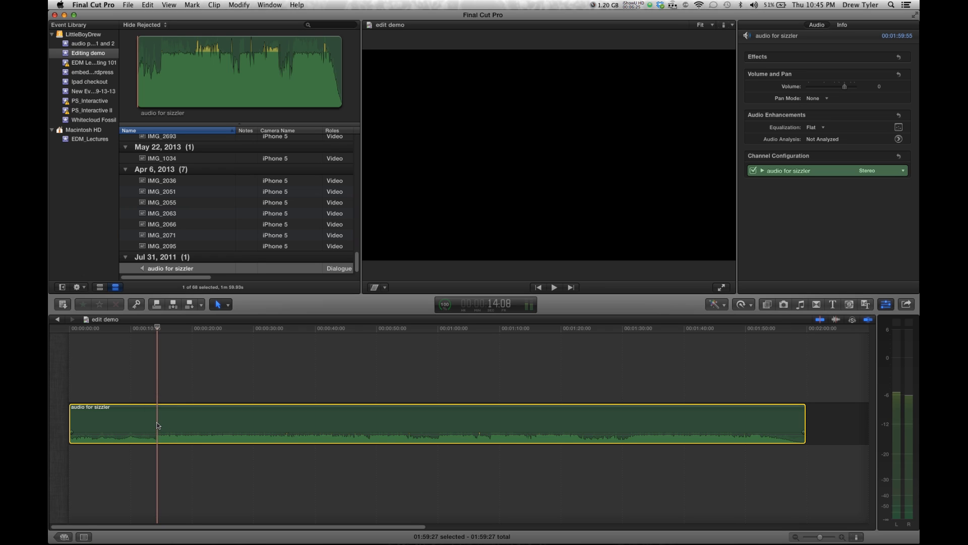
pyautogui.press('m')
# Delete the marker at 00:00:14:08 on the audio clip
pyautogui.press('super+equal')
pyautogui.press('super+equal')
pyautogui.press('super+equal')
pyautogui.press('super+equal')
pyautogui.press('super+equal')
pyautogui.press('super+equal')
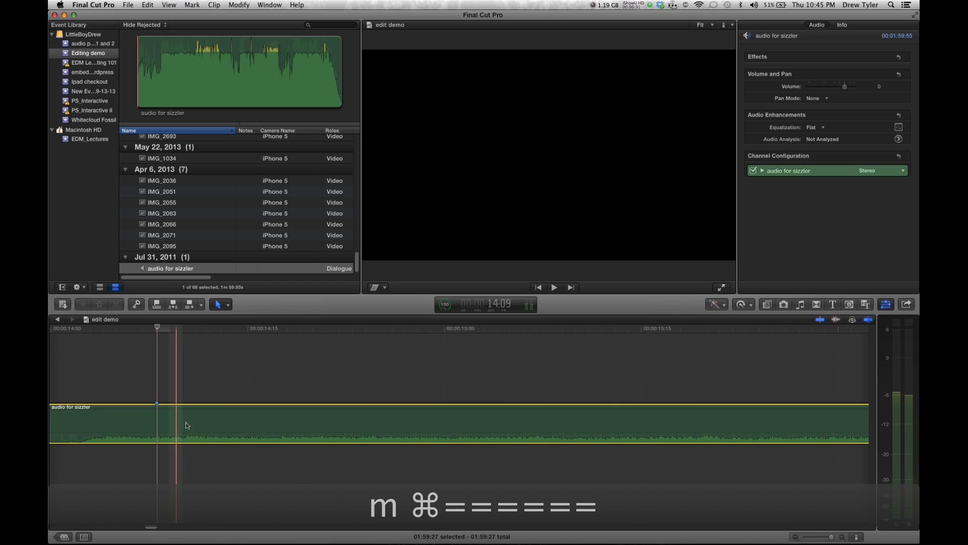
pyautogui.click(157, 403)
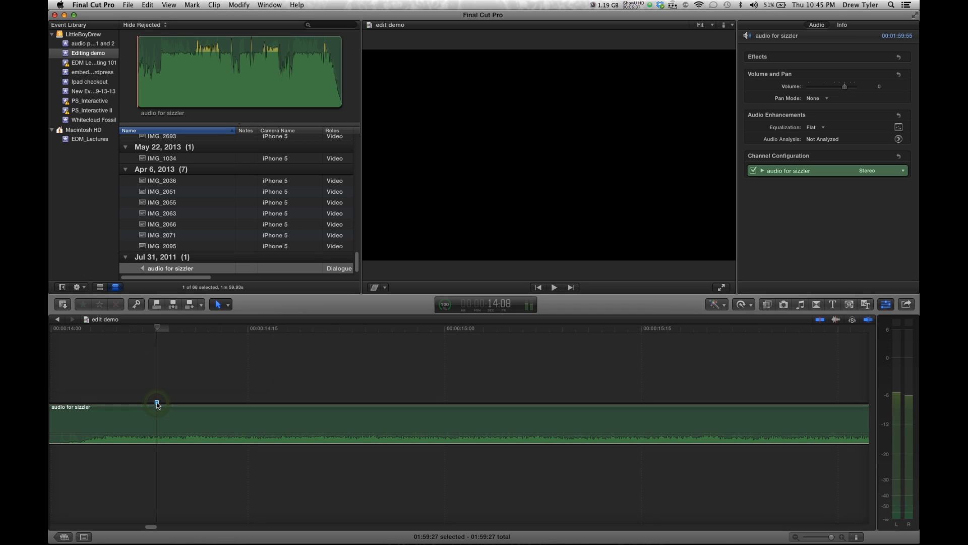
pyautogui.doubleClick(157, 402)
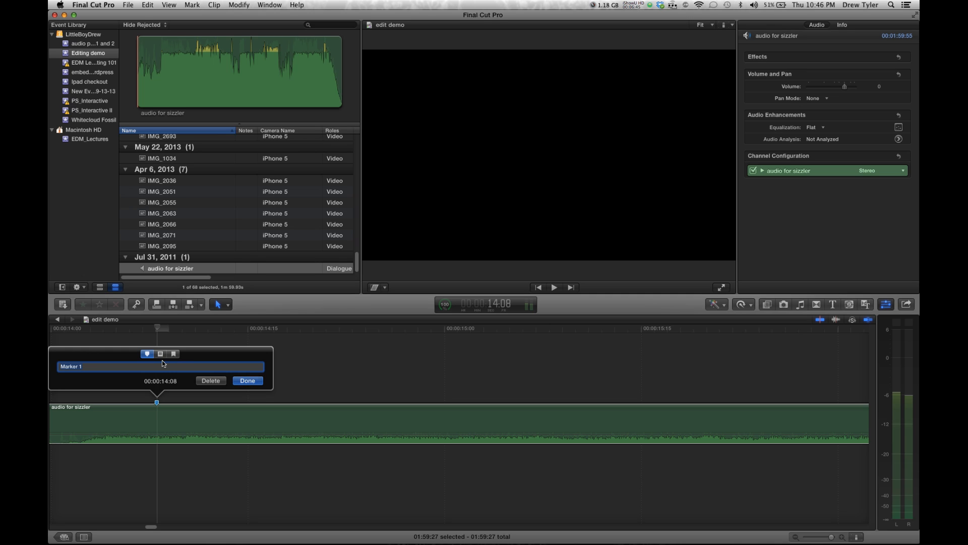
pyautogui.click(211, 381)
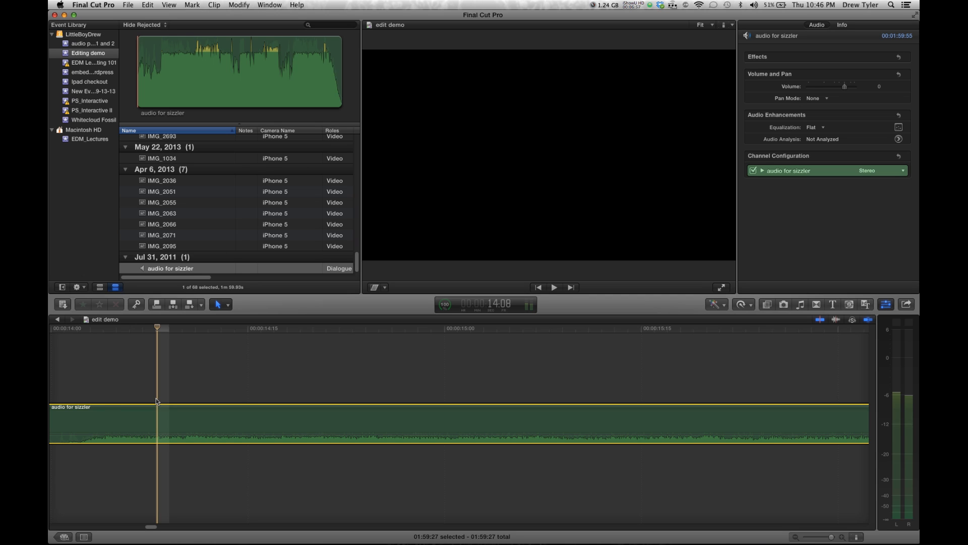
# Play the sizzler audio from about 00:00:10:02 and add a marker on each beat while it plays
pyautogui.hotkey('shift', 'z')
pyautogui.click(131, 400)
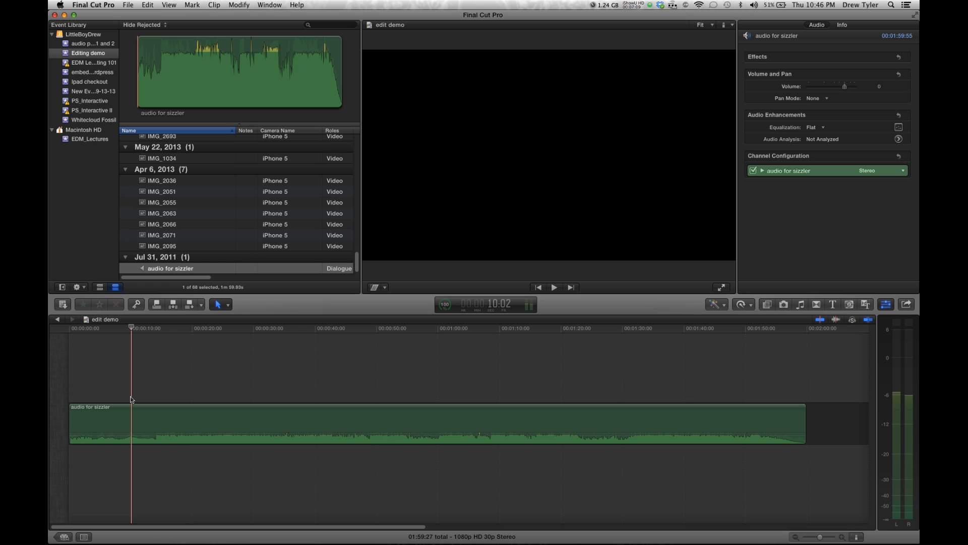
pyautogui.press('space')
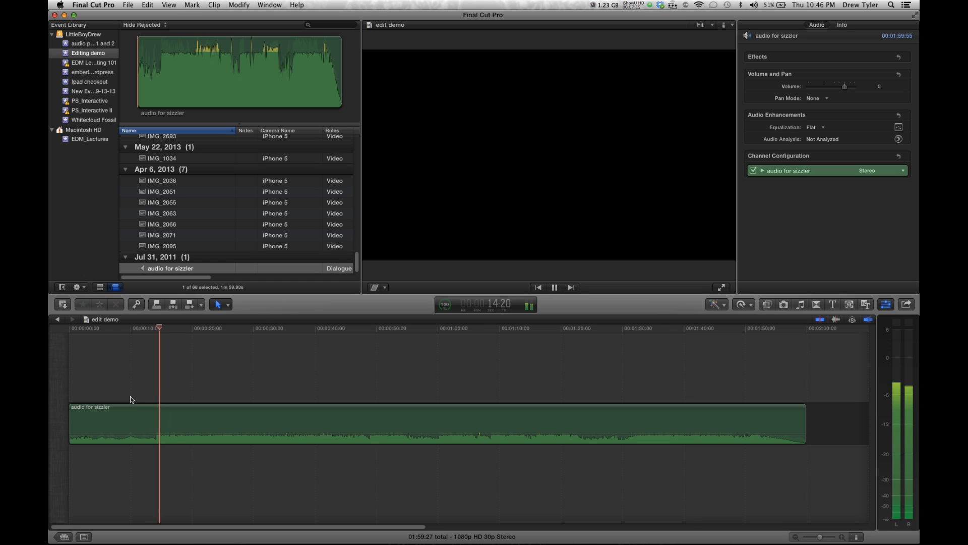
pyautogui.press('m')
pyautogui.press('m')
pyautogui.press('m')
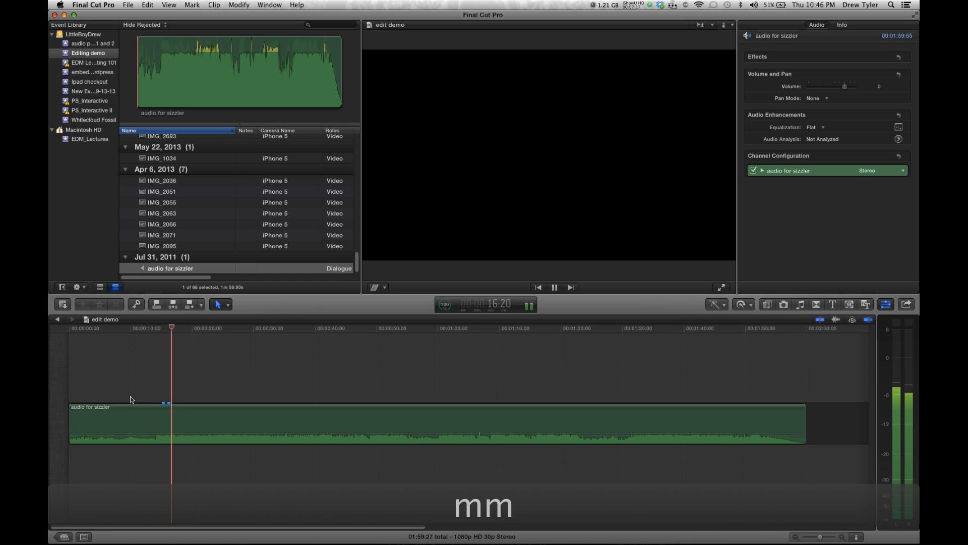
pyautogui.press('m')
pyautogui.press('m')
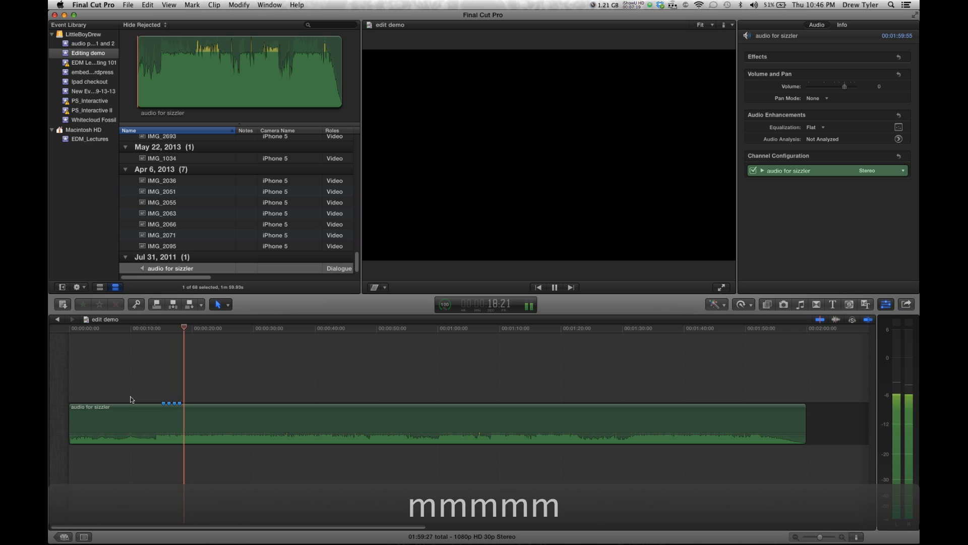
pyautogui.press('m')
pyautogui.press('m')
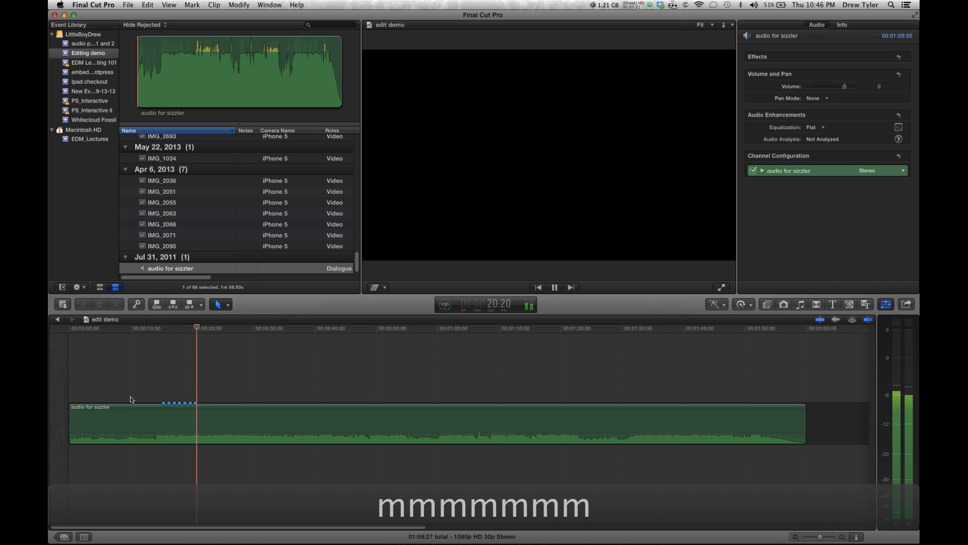
pyautogui.press('m')
pyautogui.press('m')
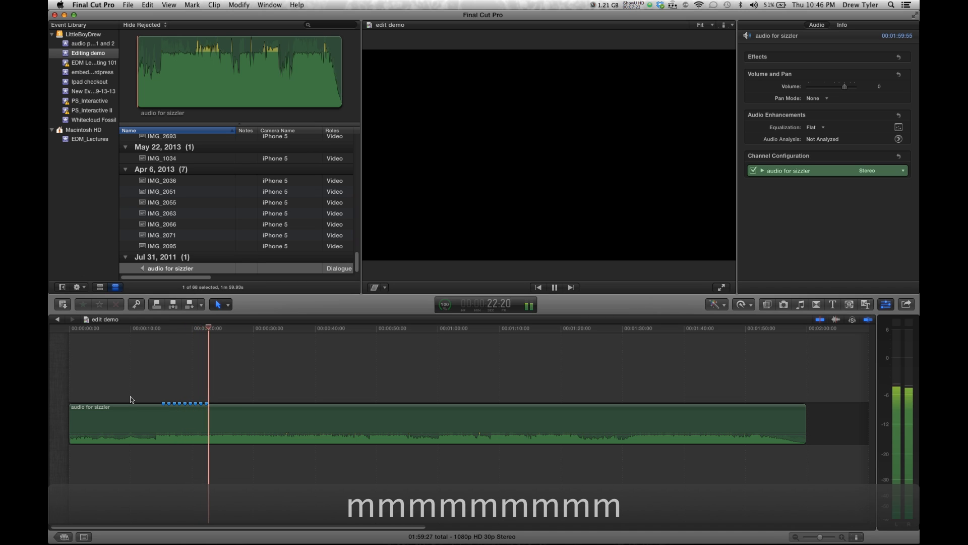
pyautogui.press('m')
pyautogui.press('m')
pyautogui.press('m')
pyautogui.press('space')
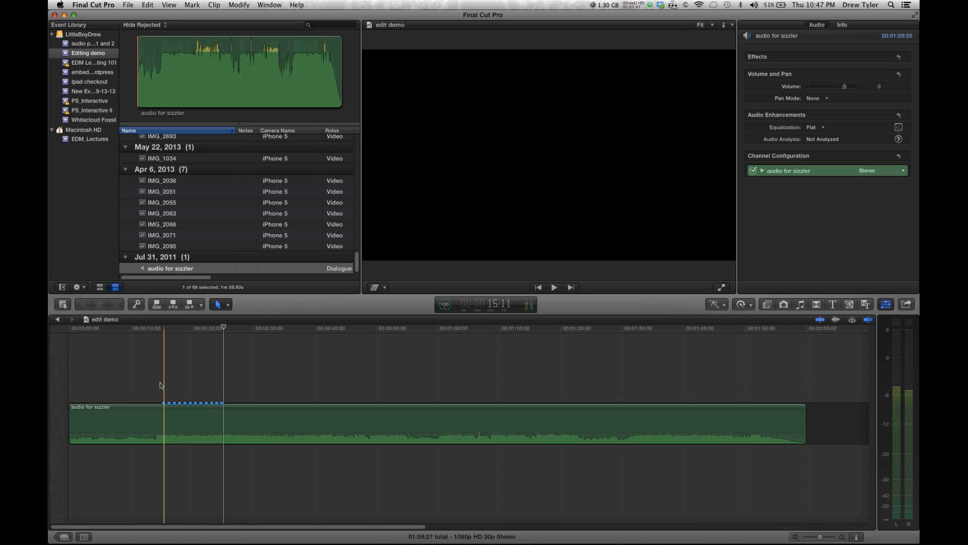
# Add IMG_2036 to the timeline above the audio, starting at the first beat marker
pyautogui.press('super+equal')
pyautogui.press('super+equal')
pyautogui.press('super+equal')
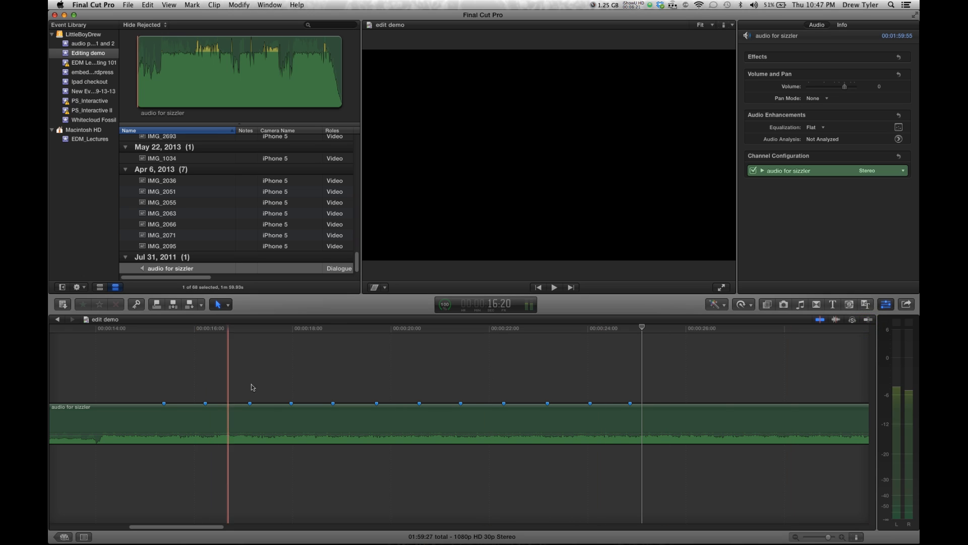
pyautogui.moveTo(146, 214); pyautogui.dragTo(163, 372)
pyautogui.click(242, 367)
pyautogui.press('Delete')
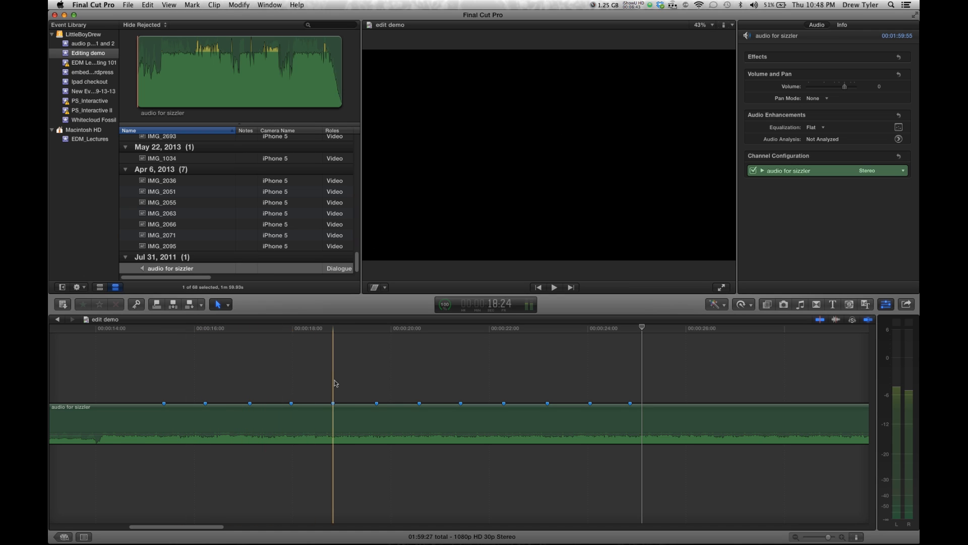
pyautogui.click(152, 182)
pyautogui.moveTo(237, 74); pyautogui.dragTo(243, 74)
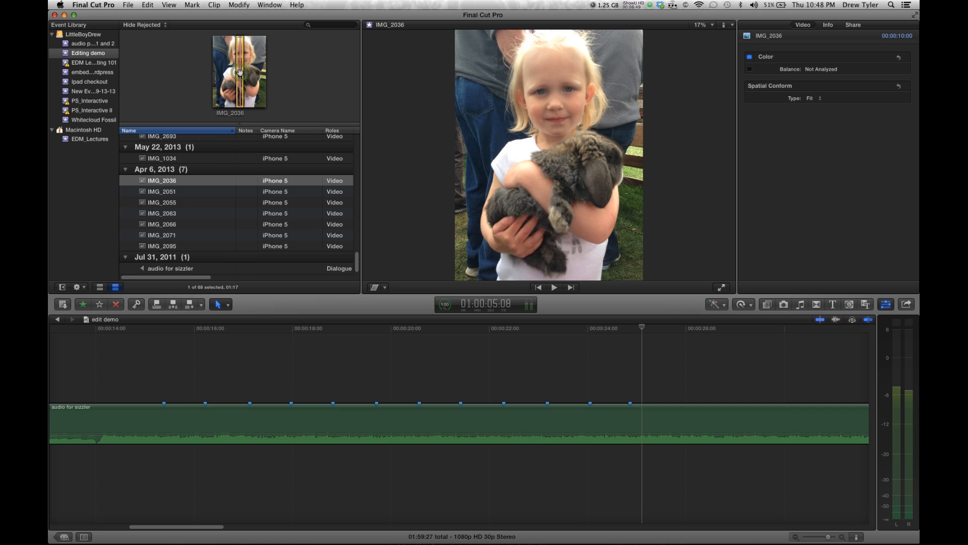
pyautogui.moveTo(240, 72); pyautogui.dragTo(167, 363)
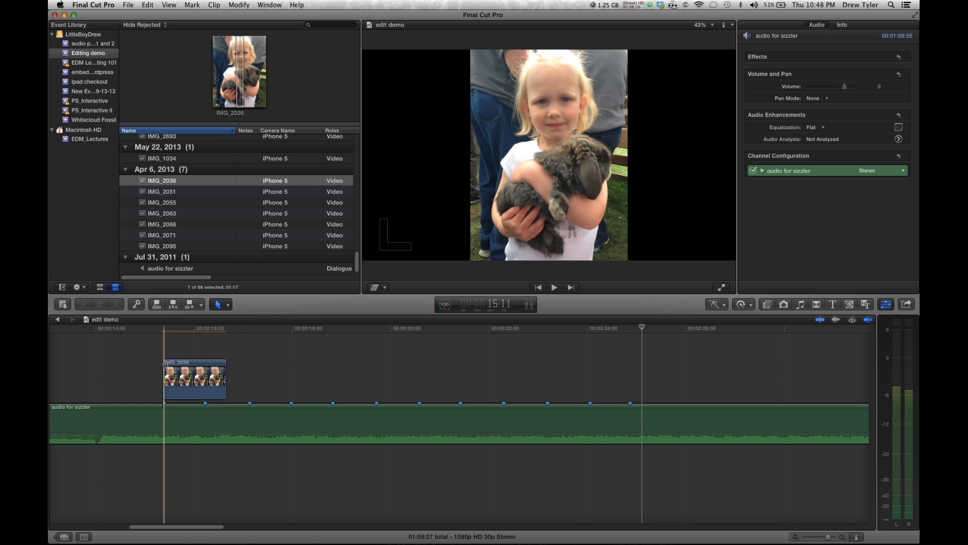
# Add IMG_2051, IMG_2055 and IMG_2063 above the audio, each starting at the next beat marker
pyautogui.click(163, 192)
pyautogui.moveTo(220, 60); pyautogui.dragTo(209, 347)
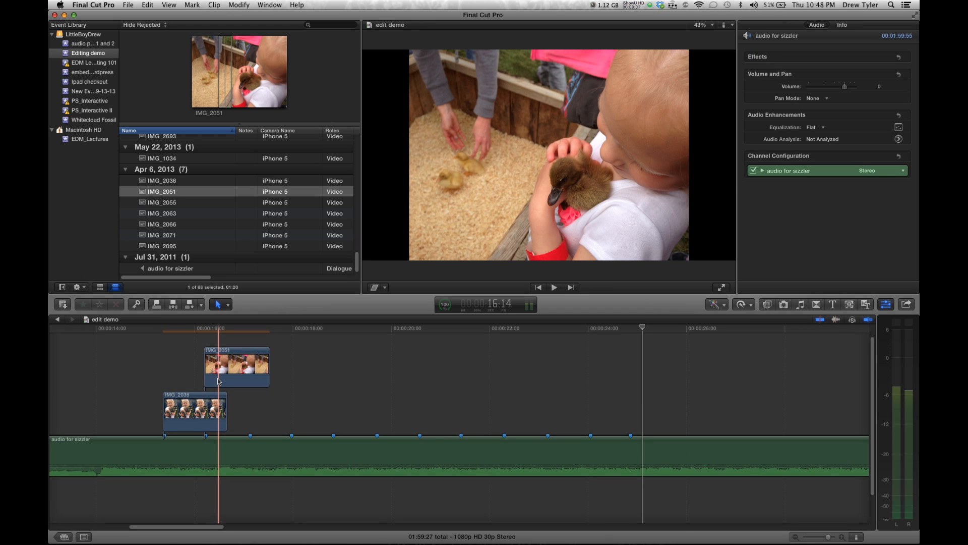
pyautogui.click(162, 204)
pyautogui.moveTo(214, 87); pyautogui.dragTo(253, 413)
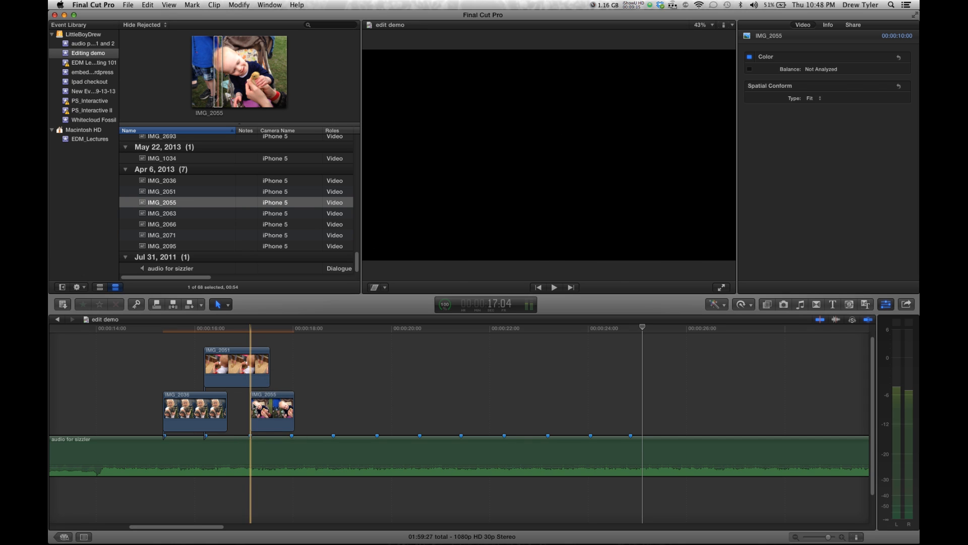
pyautogui.click(183, 212)
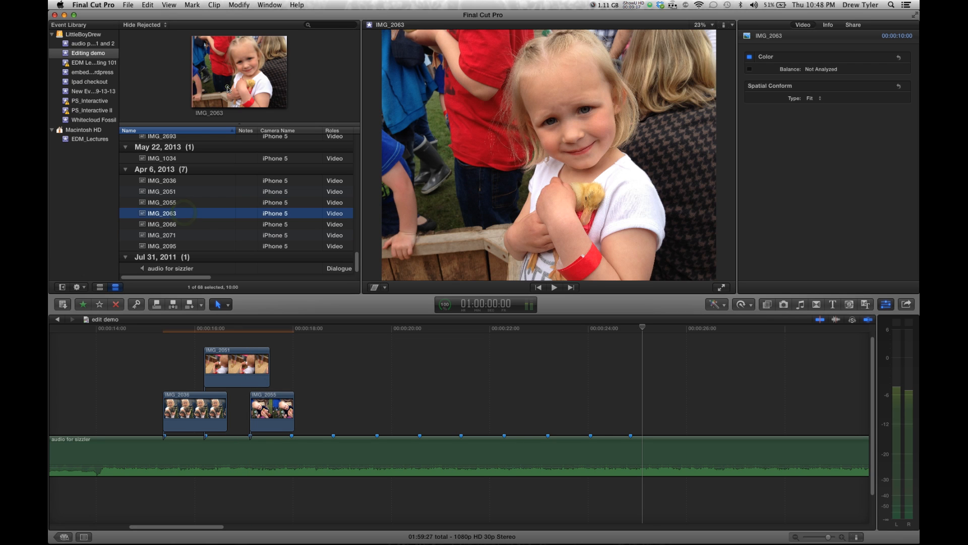
pyautogui.moveTo(230, 83); pyautogui.dragTo(291, 370)
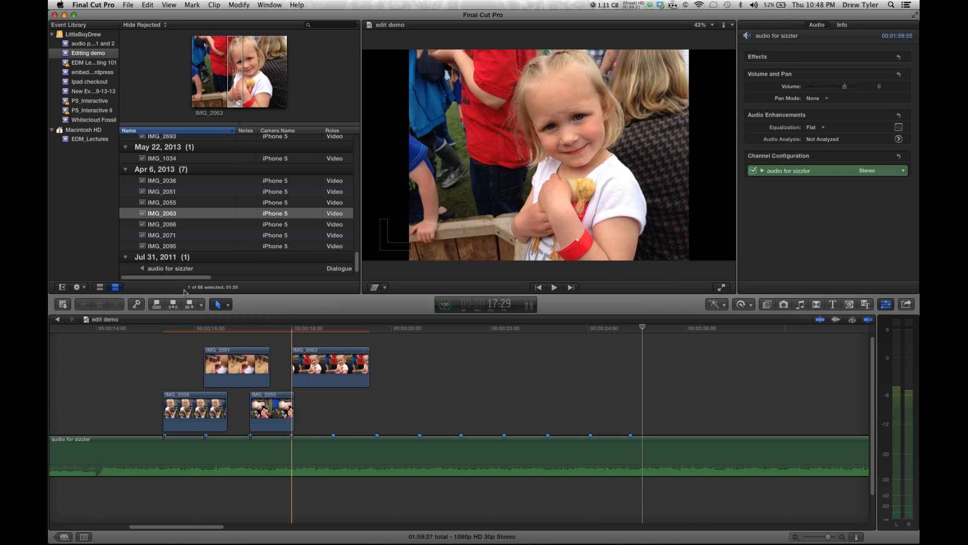
# Add IMG_2066, IMG_2071 and IMG_2095 together to the timeline and fit the whole project in view
pyautogui.click(175, 224)
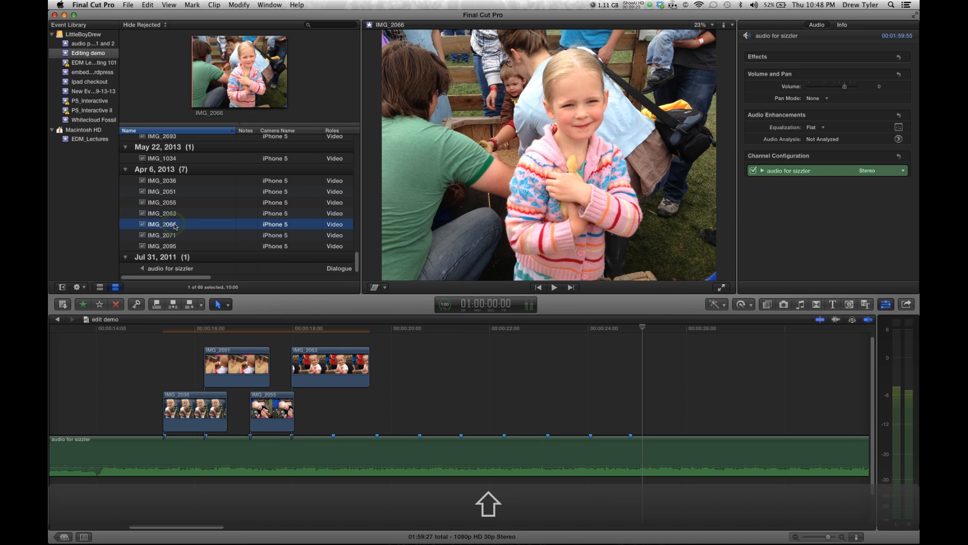
pyautogui.keyDown('shift'); pyautogui.click(175, 246); pyautogui.keyUp('shift')
pyautogui.moveTo(175, 247); pyautogui.dragTo(376, 398)
pyautogui.hotkey('shift', 'z')
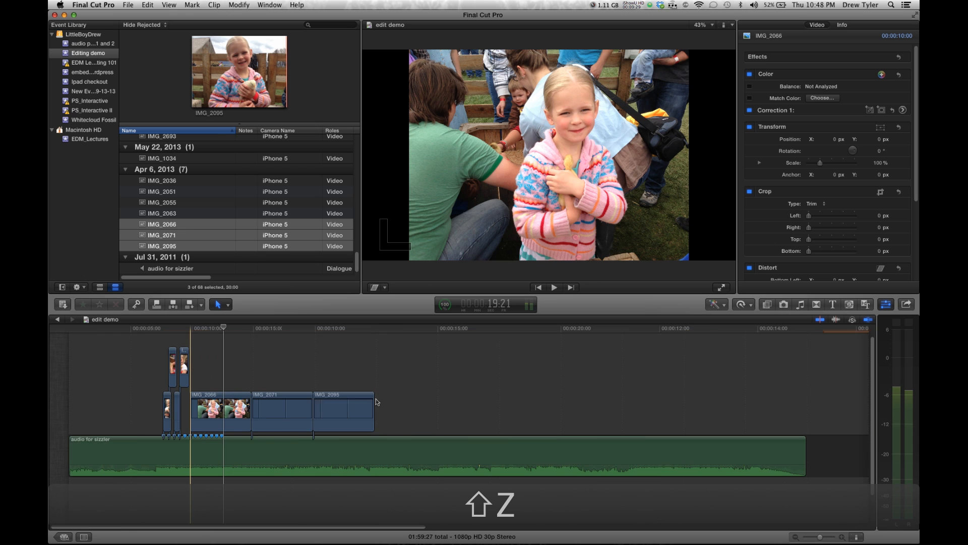
# Change the duration of the IMG_2066, IMG_2071 and IMG_2095 clips to 25 frames
pyautogui.moveTo(208, 368); pyautogui.dragTo(332, 405)
pyautogui.rightClick(333, 405)
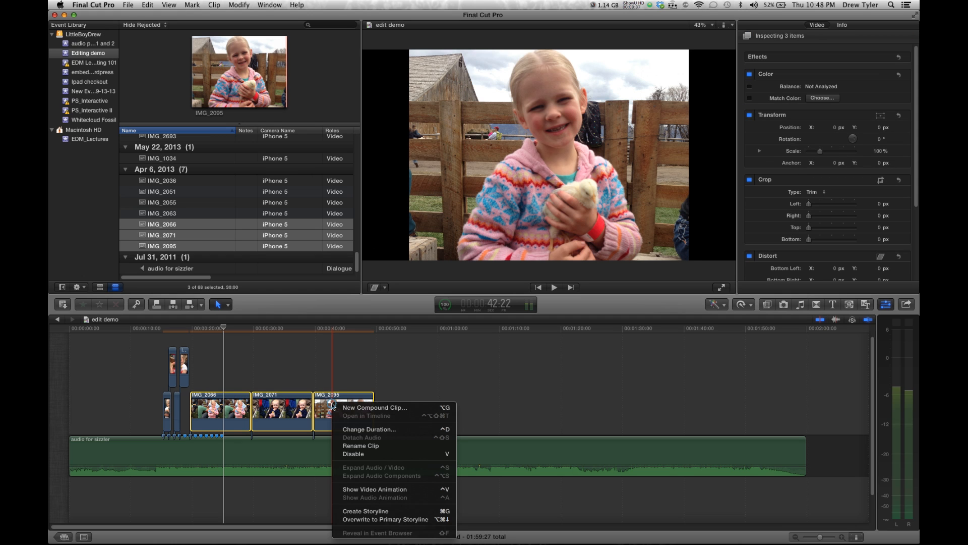
pyautogui.click(358, 429)
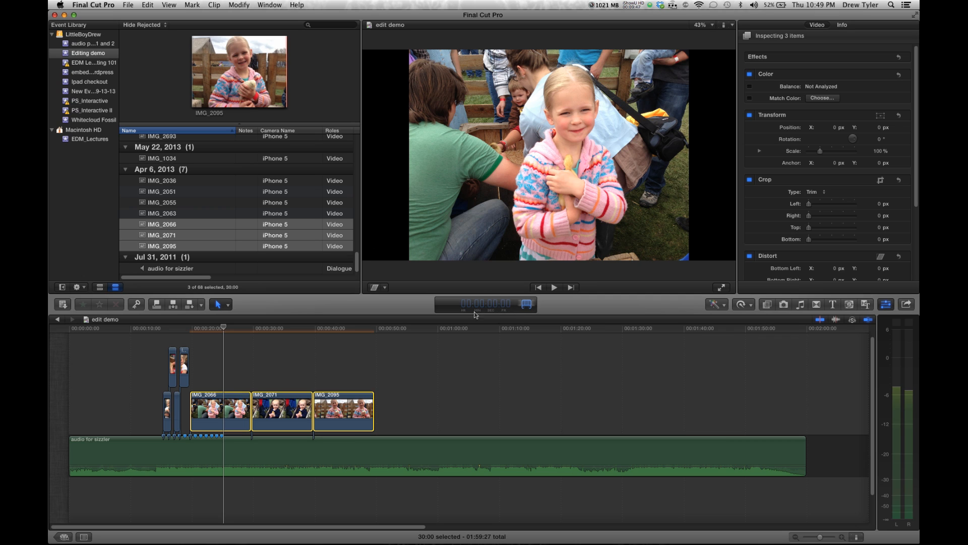
pyautogui.write('2')
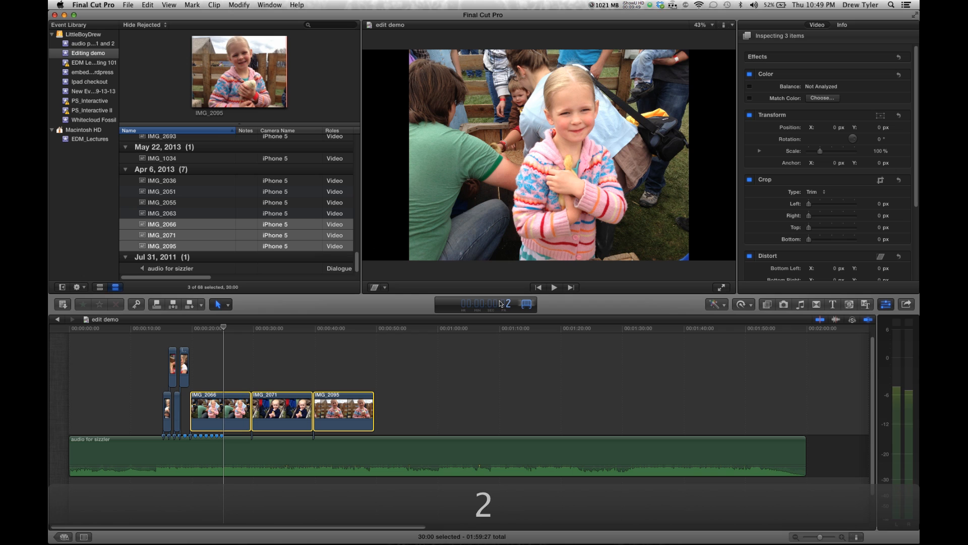
pyautogui.write('5')
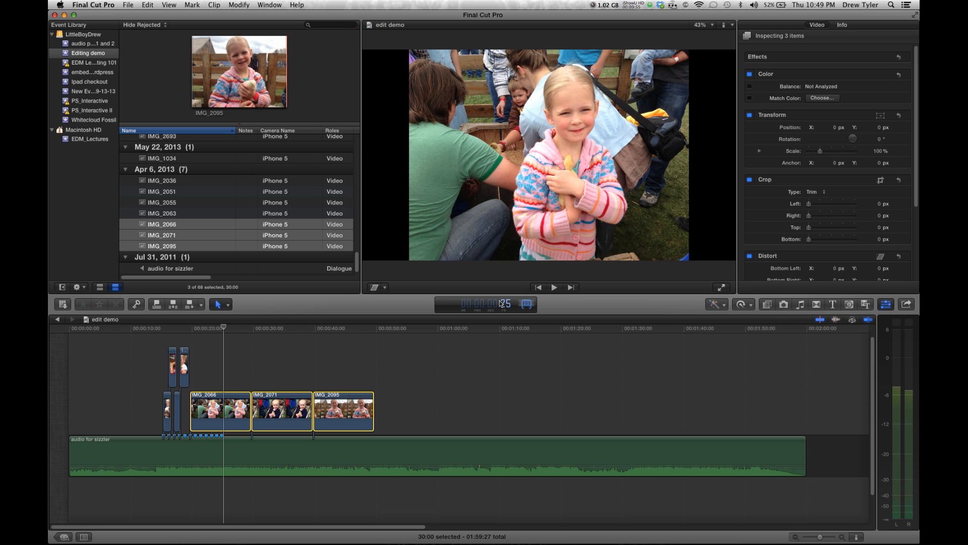
pyautogui.press('Return')
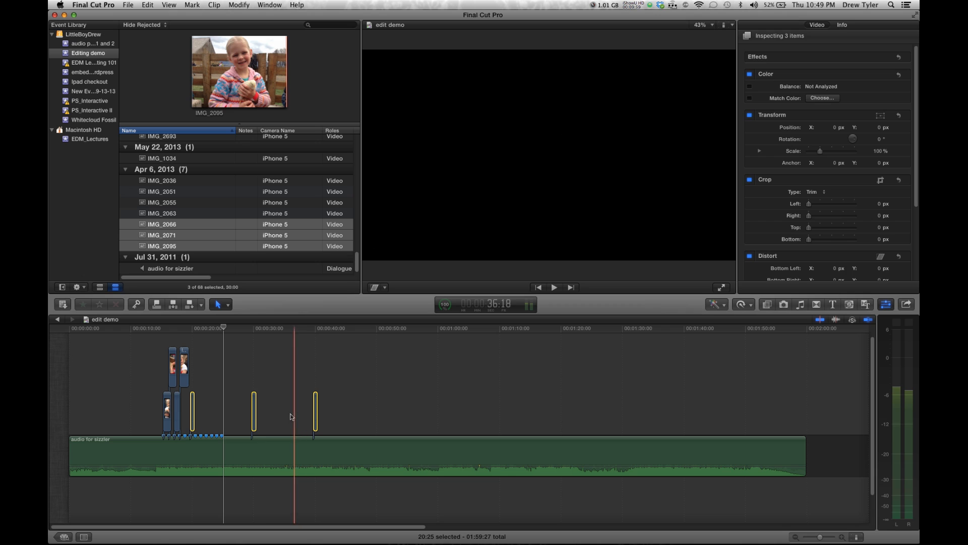
# Move the shortened IMG_2066, IMG_2071 and IMG_2095 clips next to the earlier photo clips
pyautogui.click(236, 417)
pyautogui.click(193, 415)
pyautogui.moveTo(193, 415); pyautogui.dragTo(189, 415)
pyautogui.moveTo(255, 416); pyautogui.dragTo(192, 411)
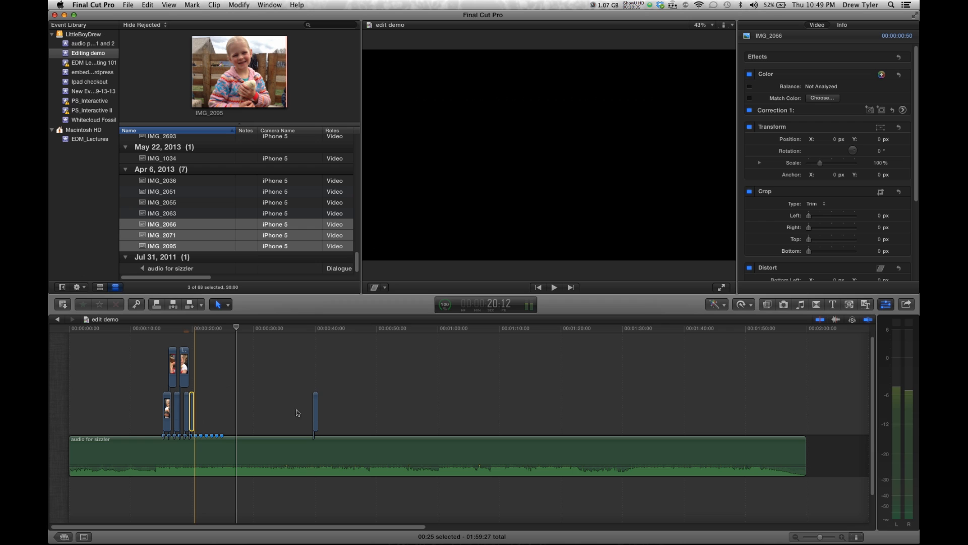
pyautogui.moveTo(316, 418); pyautogui.dragTo(200, 405)
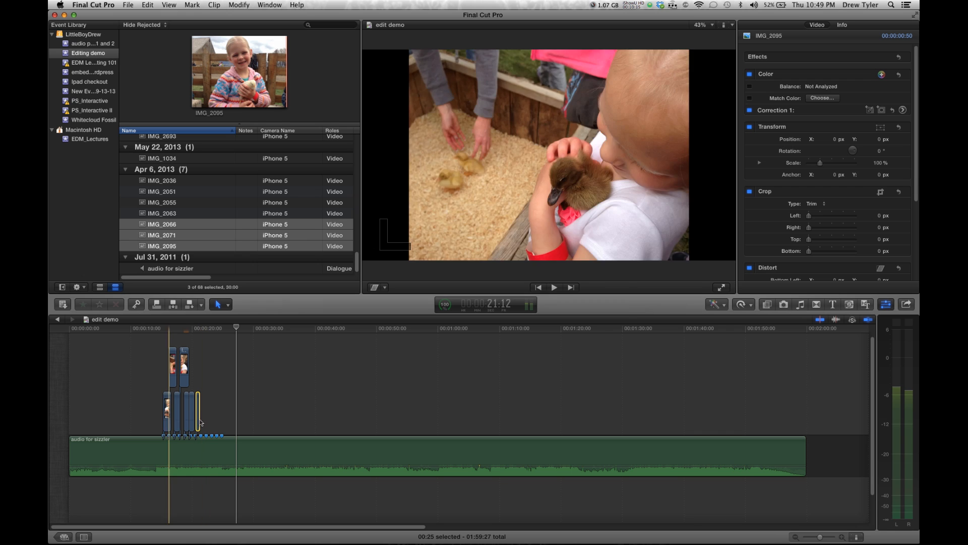
# Line up IMG_2066, IMG_2071 and IMG_2095 in the main storyline so each starts on a beat marker
pyautogui.click(190, 374)
pyautogui.press('super+equal')
pyautogui.press('super+equal')
pyautogui.press('super+equal')
pyautogui.press('super+equal')
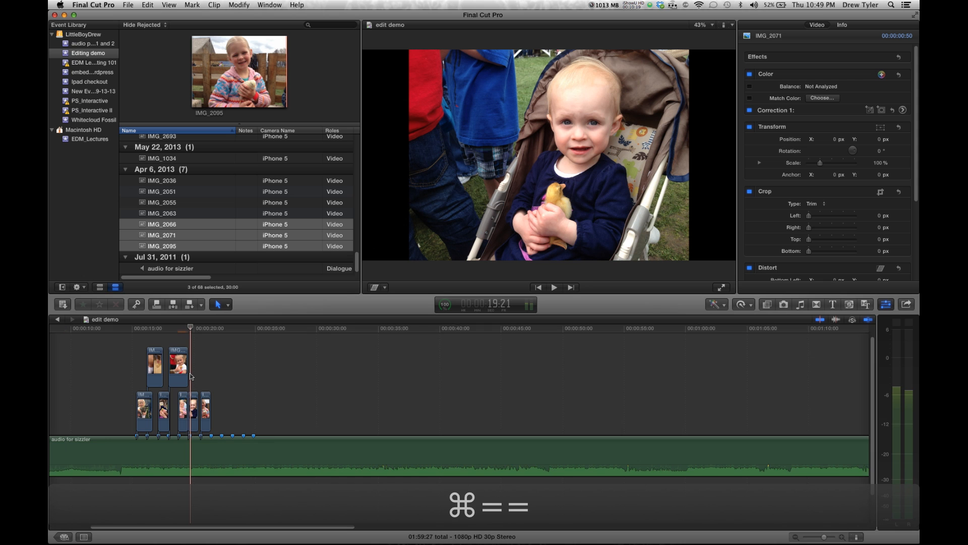
pyautogui.press('super+equal')
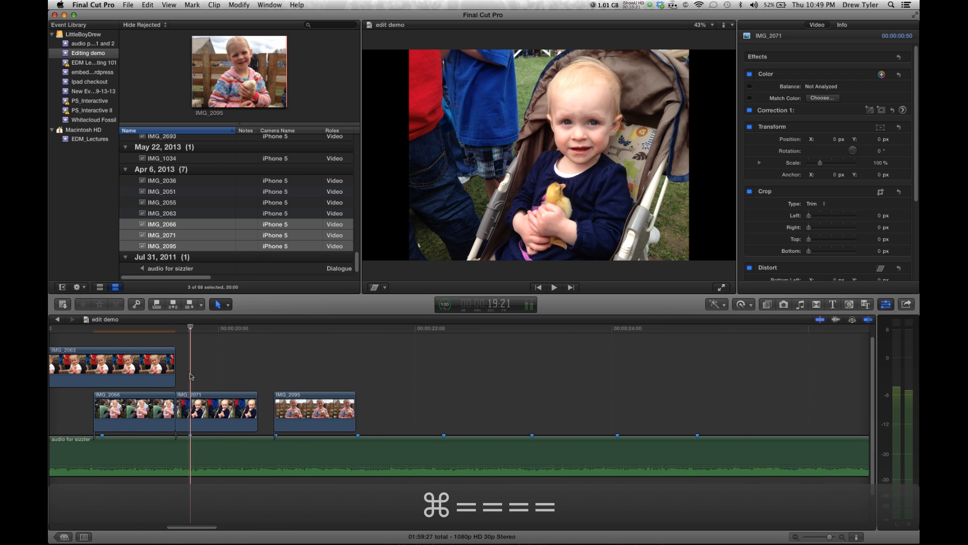
pyautogui.hscroll(-10, 190, 376)
pyautogui.hscroll(-1, 191, 376)
pyautogui.moveTo(411, 414); pyautogui.dragTo(418, 414)
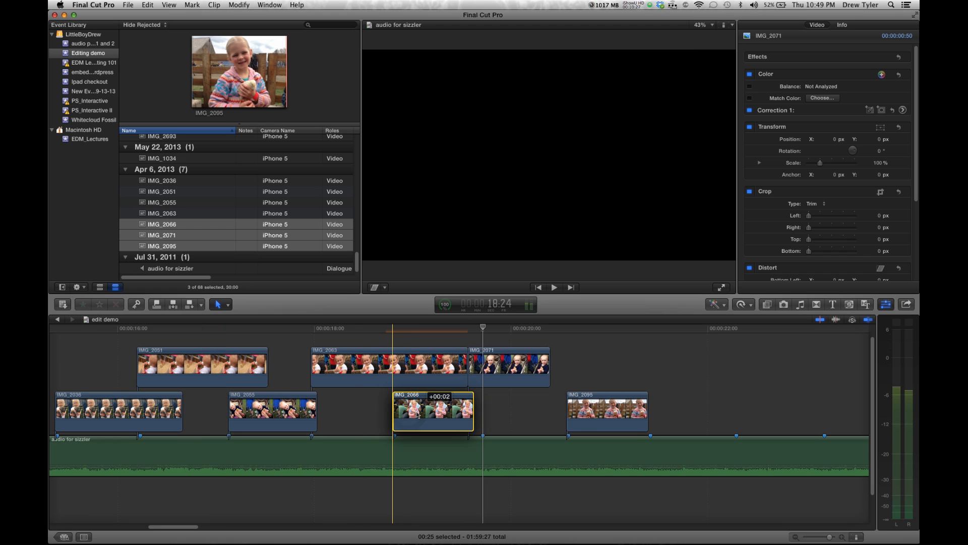
pyautogui.moveTo(483, 380); pyautogui.dragTo(496, 418)
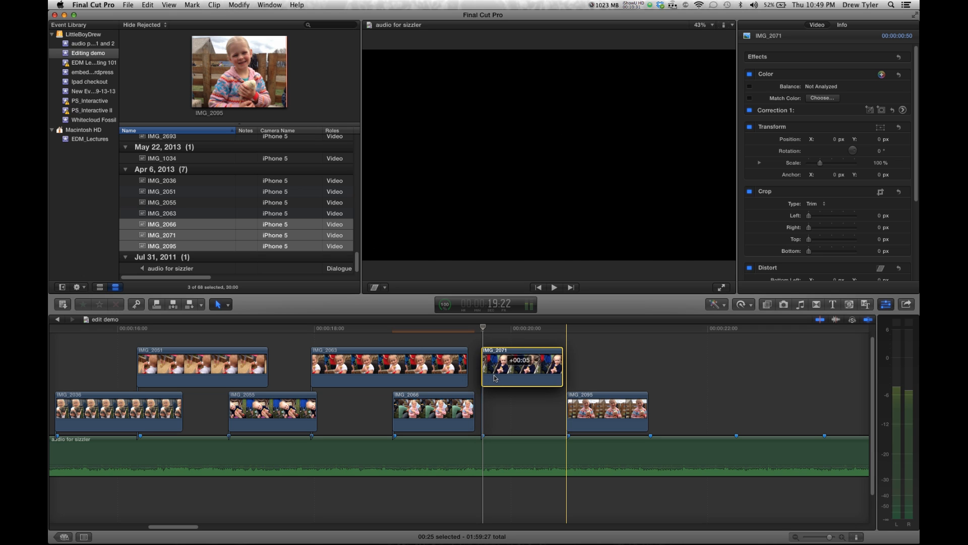
pyautogui.moveTo(593, 409); pyautogui.dragTo(593, 411)
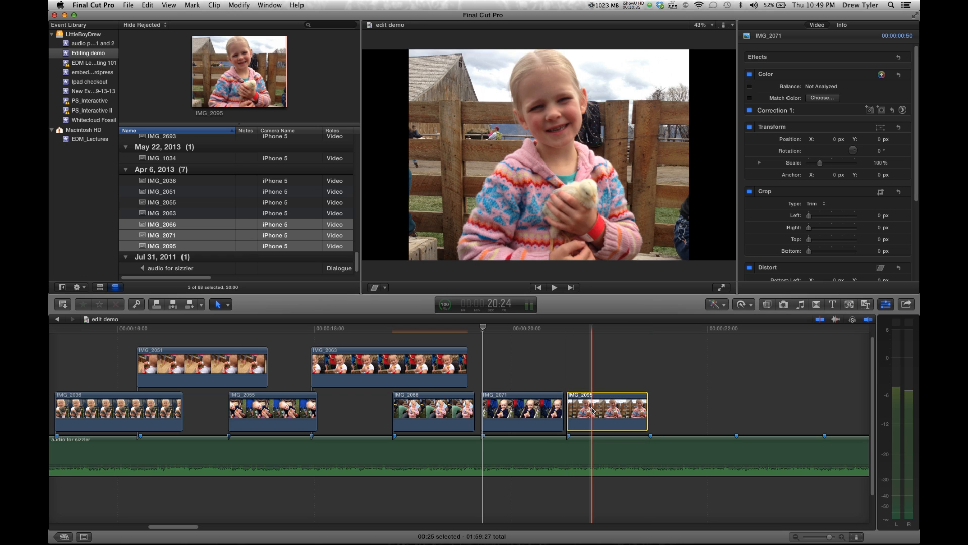
# Trim IMG_2036 to end at the second marker and move IMG_2051 into the main storyline after it
pyautogui.hscroll(-5, 255, 407)
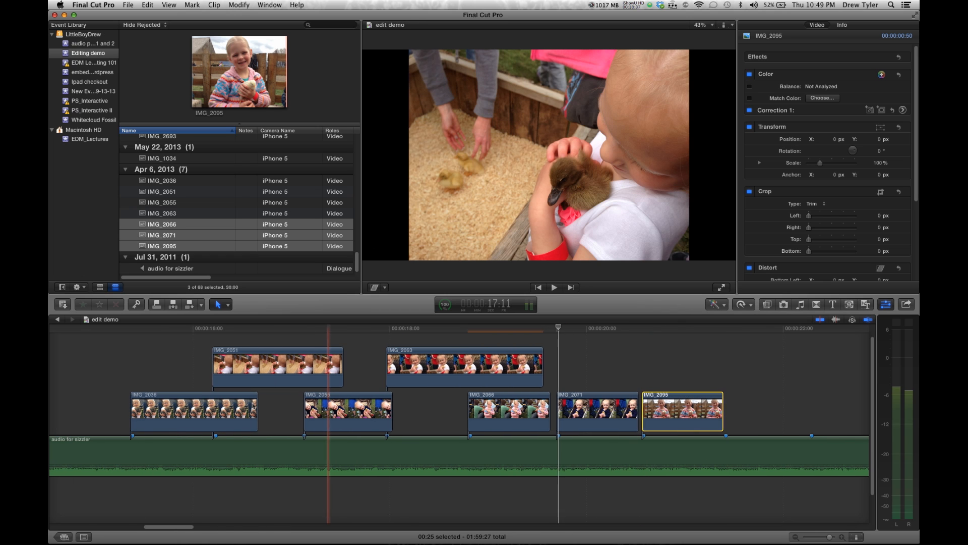
pyautogui.moveTo(258, 406); pyautogui.dragTo(242, 382)
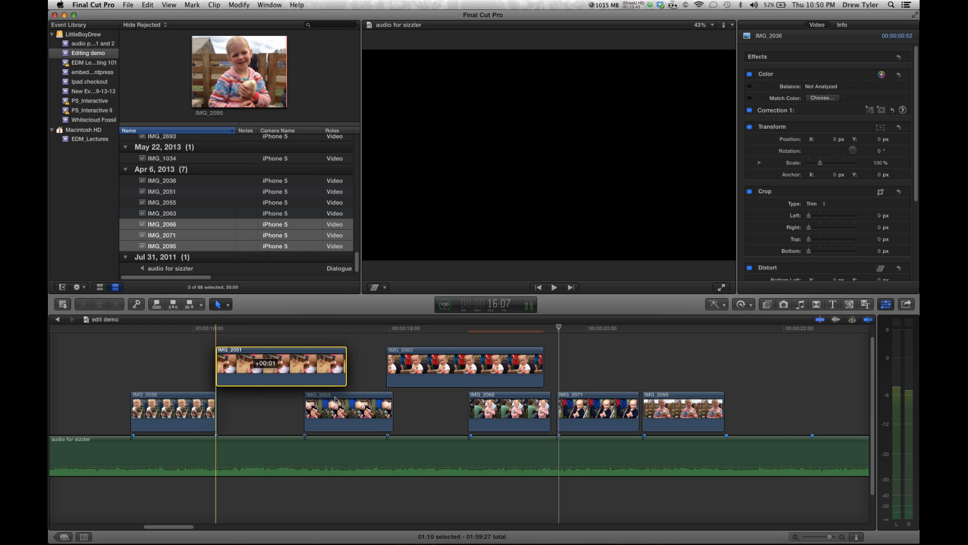
pyautogui.moveTo(346, 366); pyautogui.dragTo(305, 365)
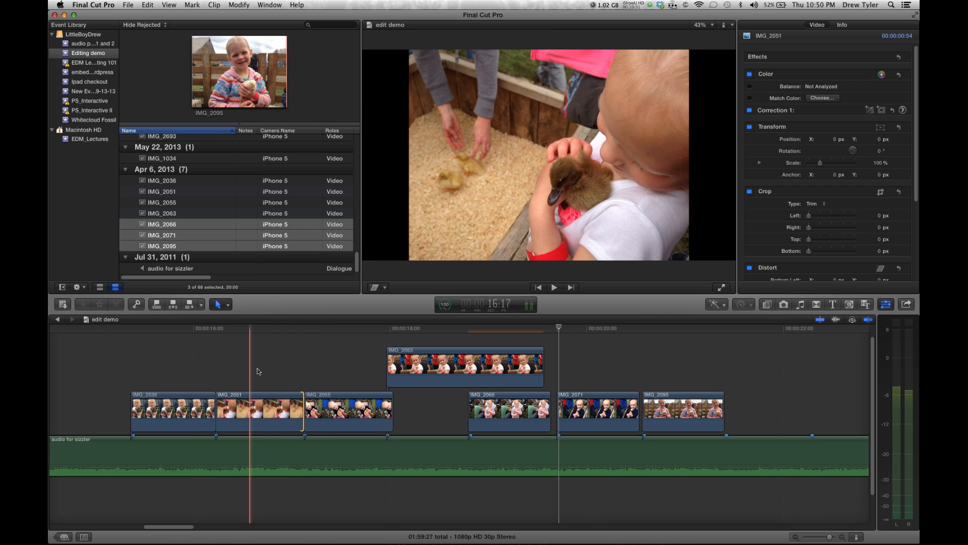
# Trim IMG_2055 to end at its marker and move IMG_2063 into the main storyline between IMG_2055 and IMG_2066
pyautogui.moveTo(424, 356)
pyautogui.mouseDown()
pyautogui.moveTo(431, 356)
pyautogui.moveTo(415, 356)
pyautogui.mouseUp()
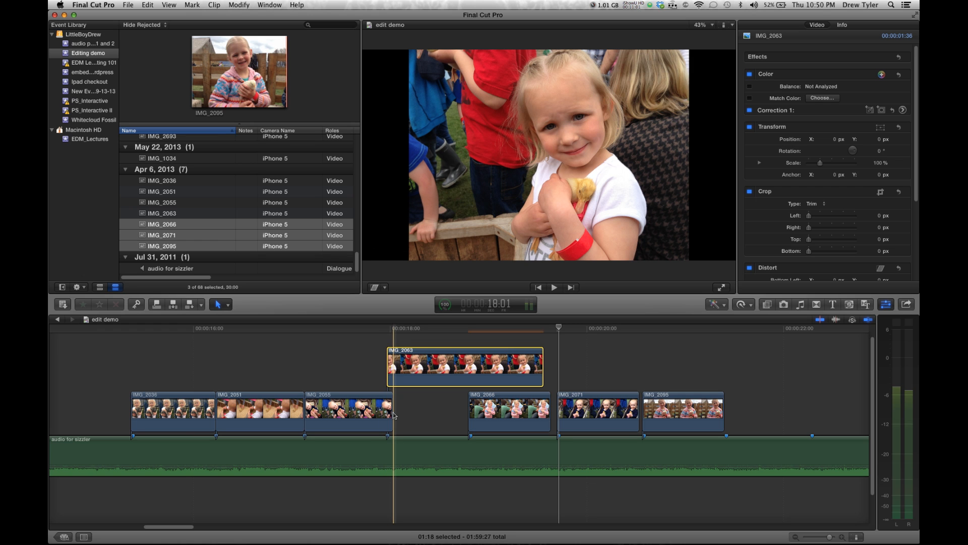
pyautogui.moveTo(393, 411); pyautogui.dragTo(384, 411)
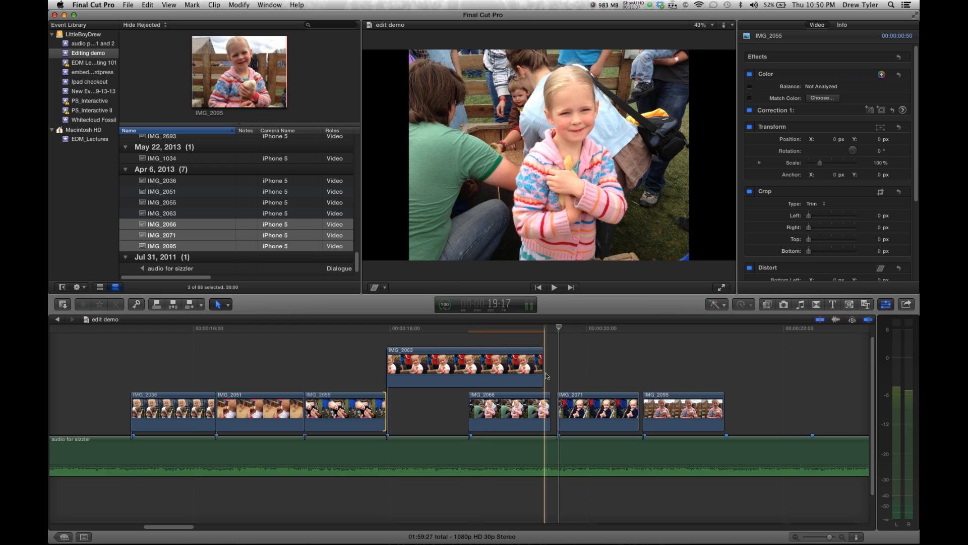
pyautogui.moveTo(543, 370); pyautogui.dragTo(467, 375)
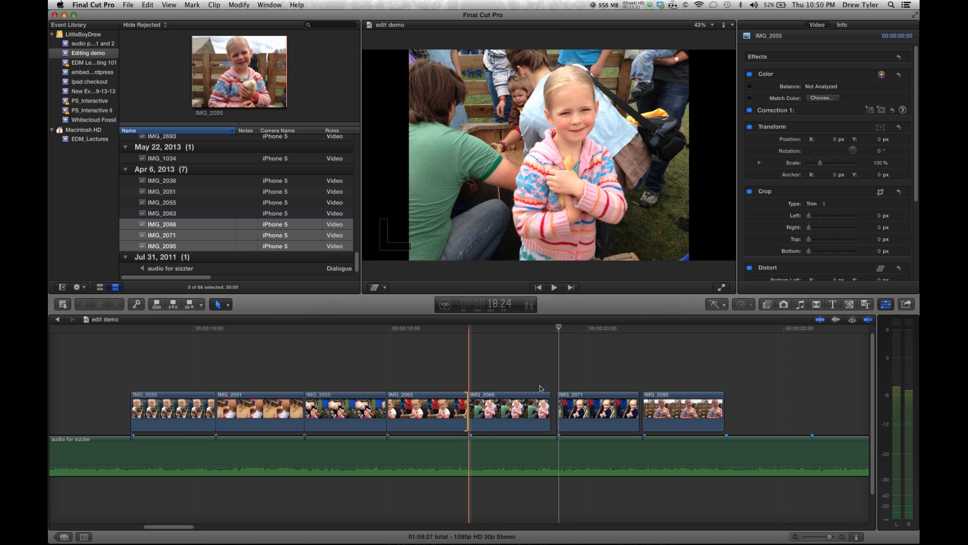
# Close the gaps so IMG_2071 and IMG_2095 sit directly against the preceding photo clips on their beat markers
pyautogui.moveTo(558, 409); pyautogui.dragTo(553, 408)
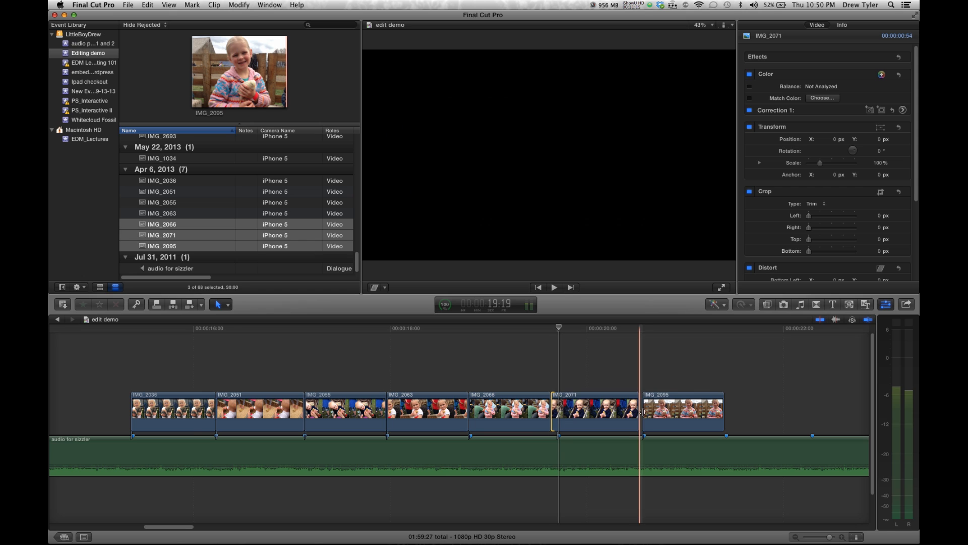
pyautogui.moveTo(644, 414); pyautogui.dragTo(640, 414)
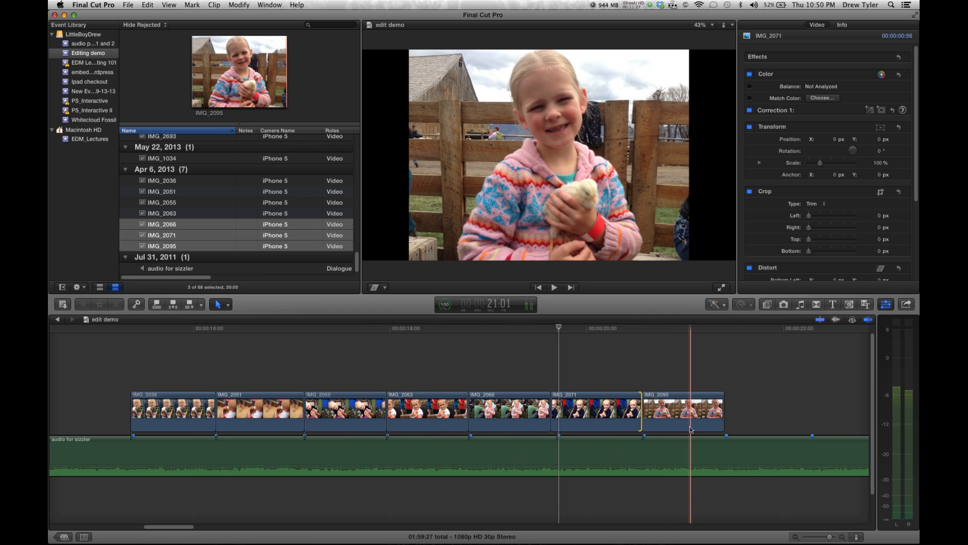
pyautogui.hscroll(5, 690, 429)
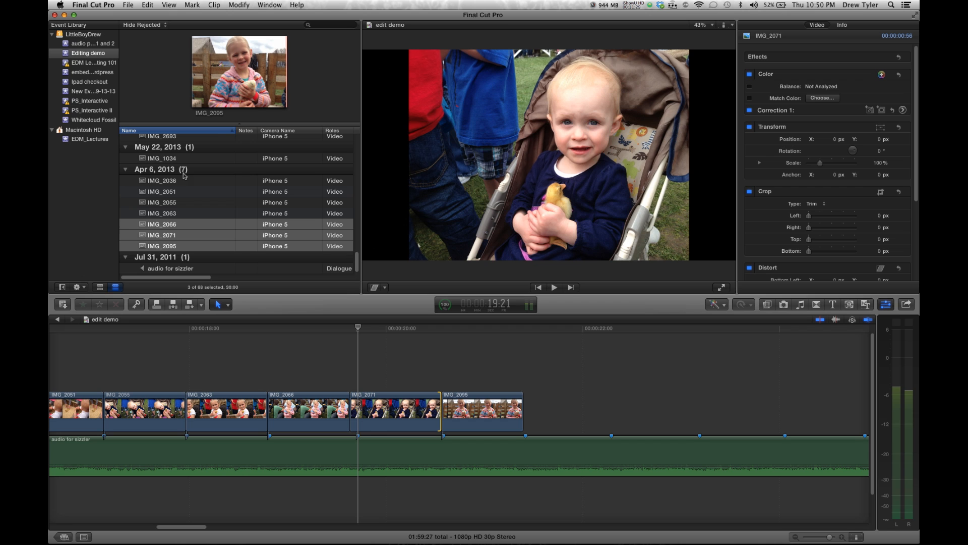
# Add IMG_1034 to the end of the main storyline after IMG_2095
pyautogui.click(178, 159)
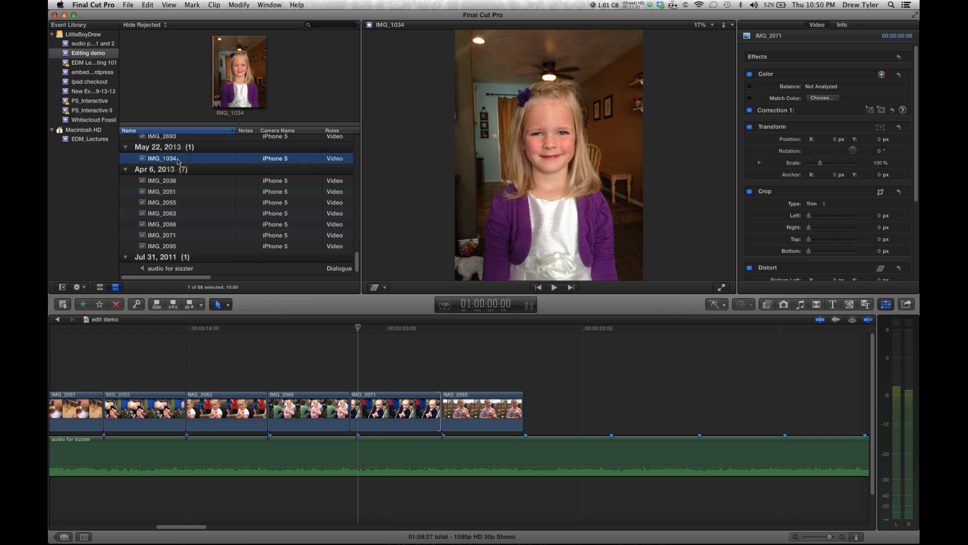
pyautogui.scroll(2, 178, 162)
pyautogui.moveTo(160, 200); pyautogui.dragTo(525, 380)
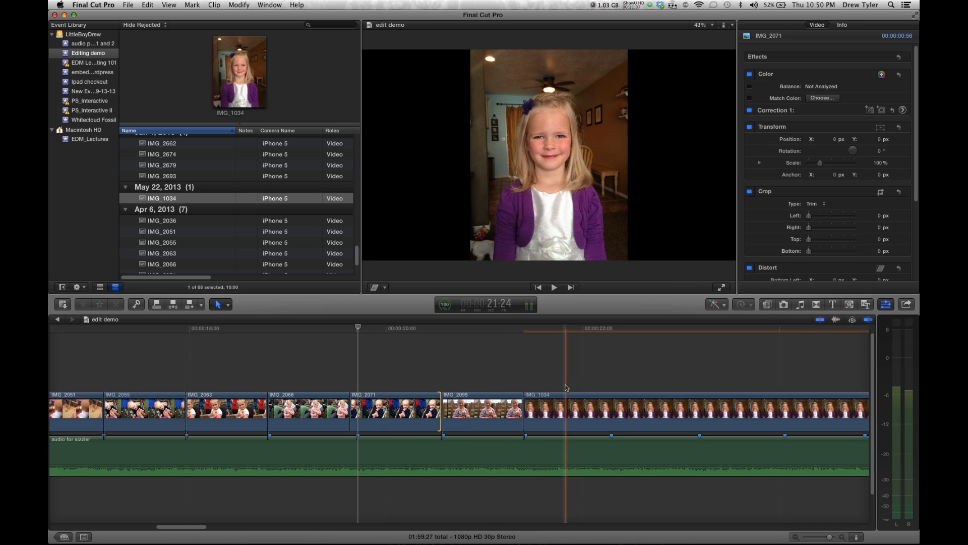
# Blade IMG_1034 at the next beat marker and delete the leftover part of the clip
pyautogui.press('b')
pyautogui.click(612, 409)
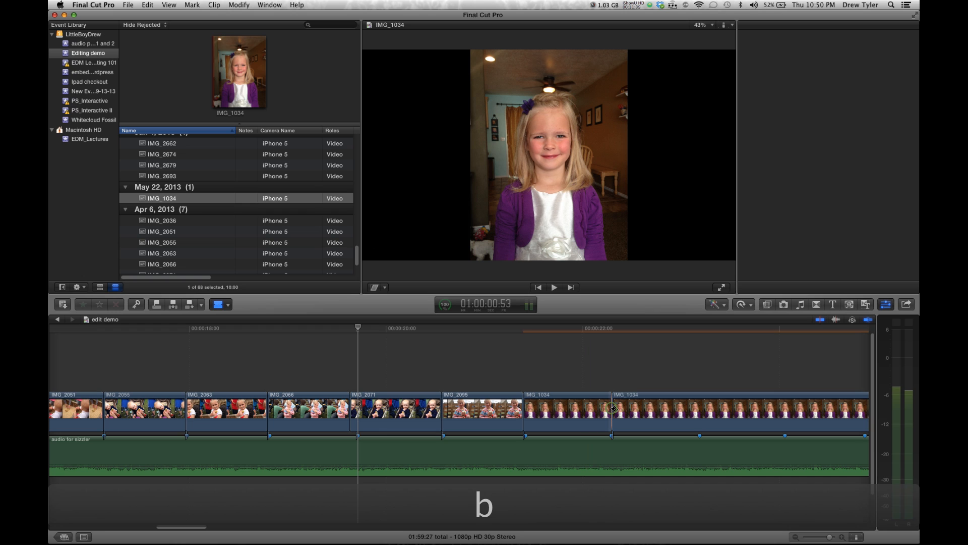
pyautogui.press('a')
pyautogui.click(637, 410)
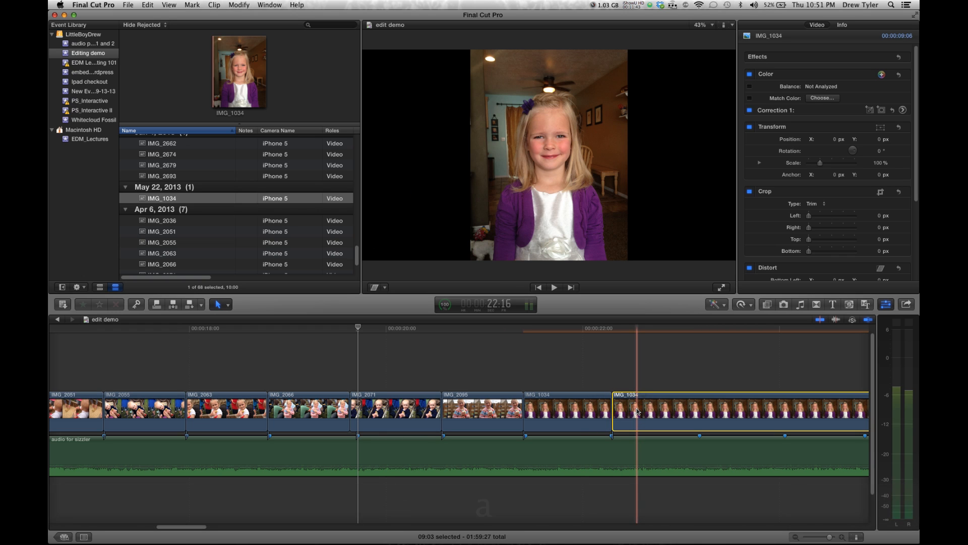
pyautogui.press('Delete')
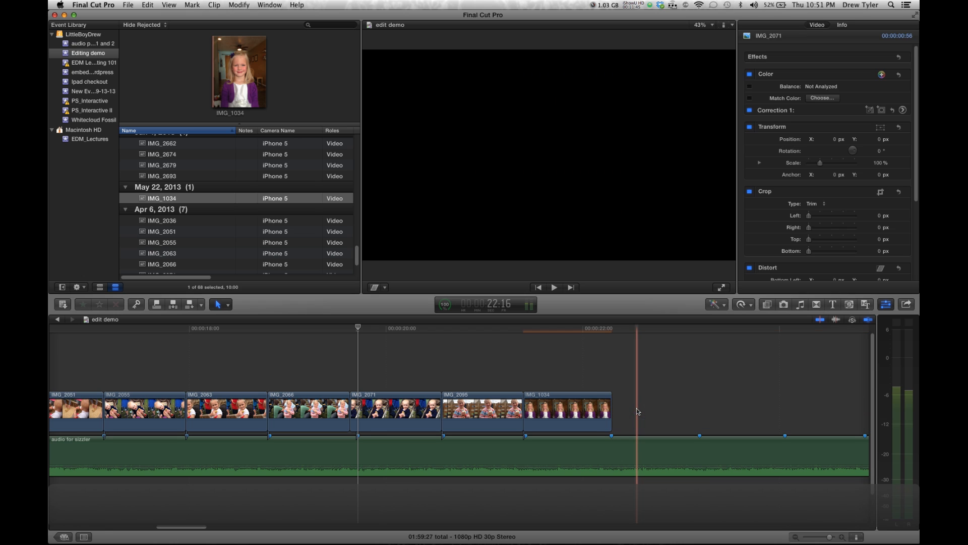
# Add IMG_2679 after IMG_1034 and adjust the edit between IMG_2066 and IMG_2071 onto its beat marker
pyautogui.click(171, 176)
pyautogui.press('Up')
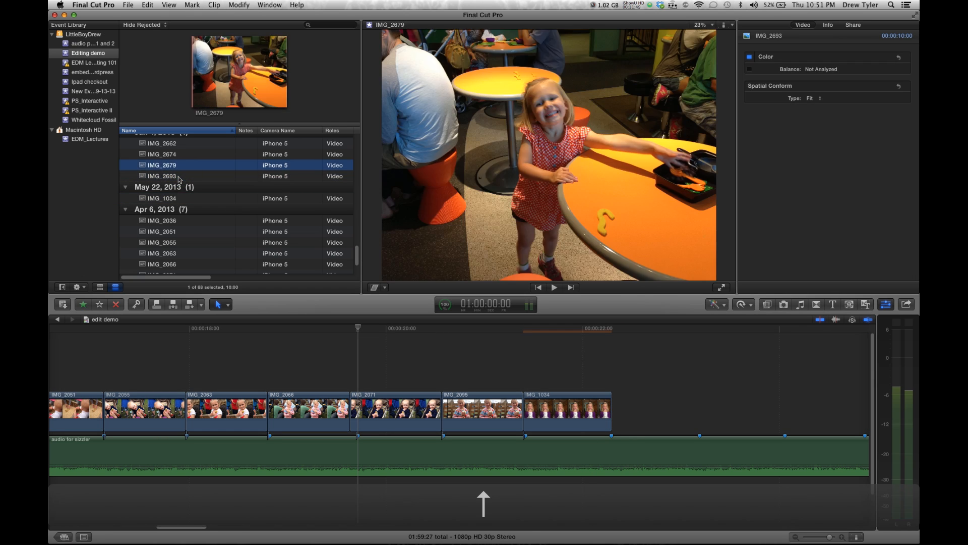
pyautogui.moveTo(228, 84); pyautogui.dragTo(617, 415)
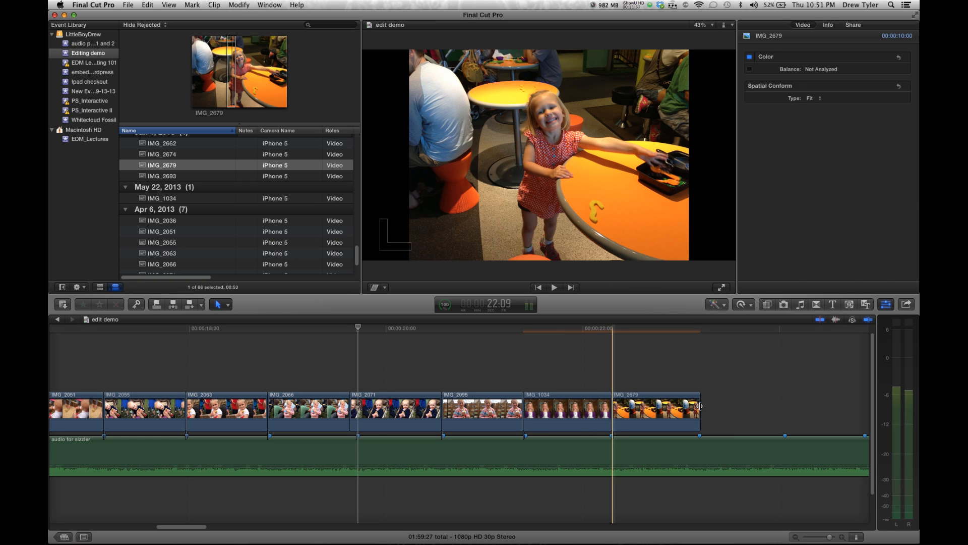
pyautogui.click(701, 406)
pyautogui.click(700, 406)
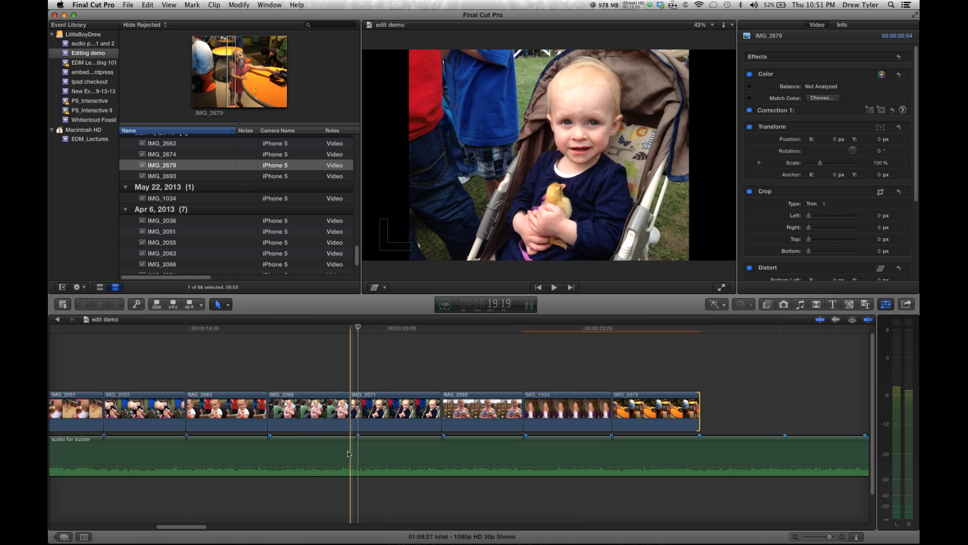
pyautogui.moveTo(352, 421)
pyautogui.mouseDown()
pyautogui.moveTo(391, 412)
pyautogui.moveTo(349, 411)
pyautogui.mouseUp()
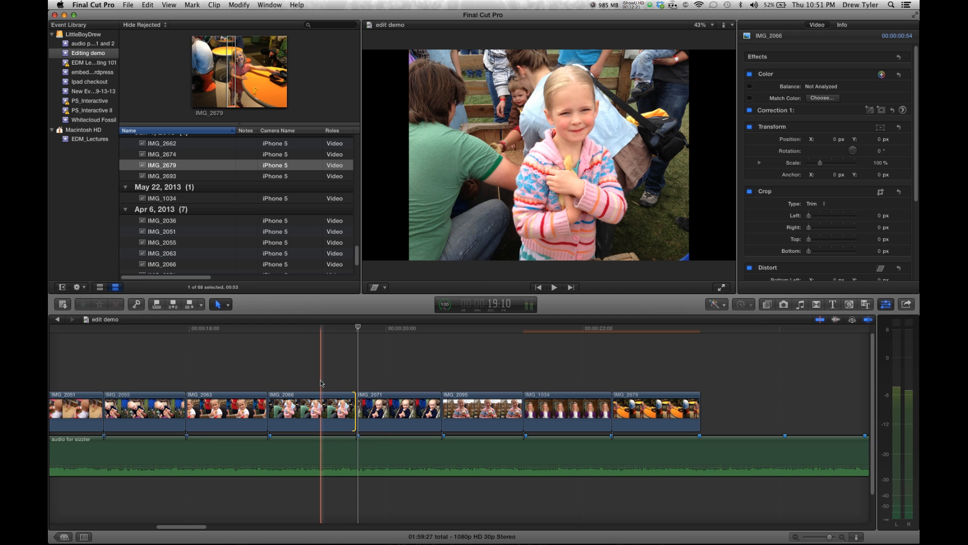
# Play back the photo sequence from the start to review the cuts against the music
pyautogui.press('Up')
pyautogui.press('Up')
pyautogui.press('Up')
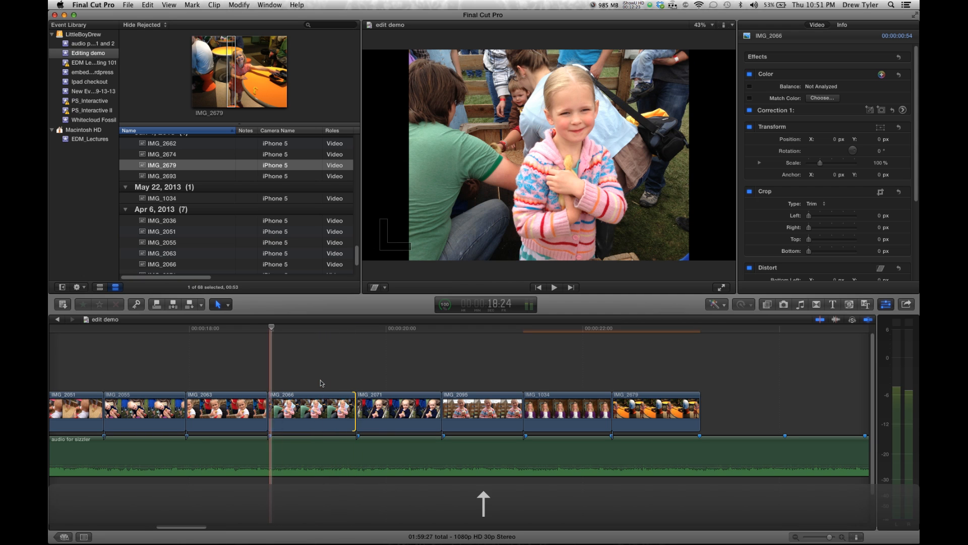
pyautogui.press('Up')
pyautogui.press('Up')
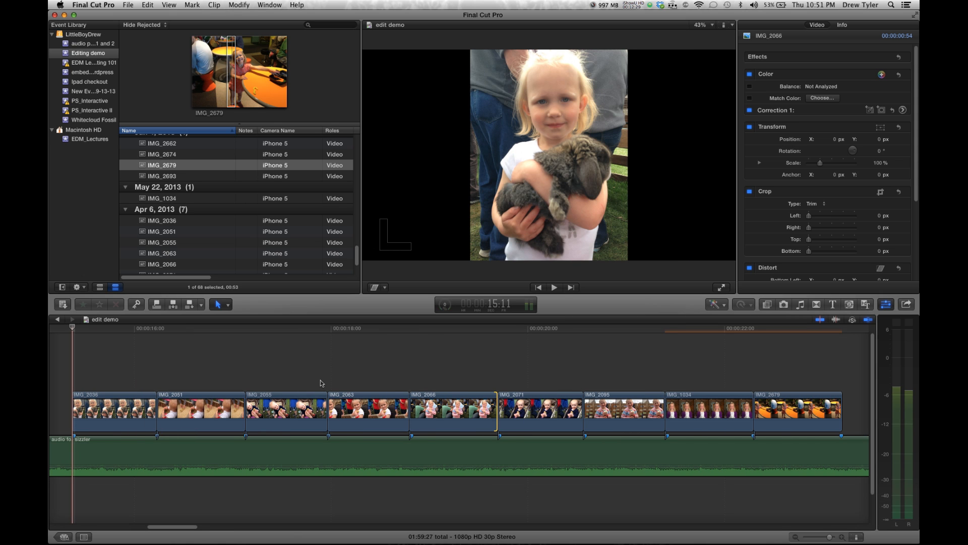
pyautogui.press('space')
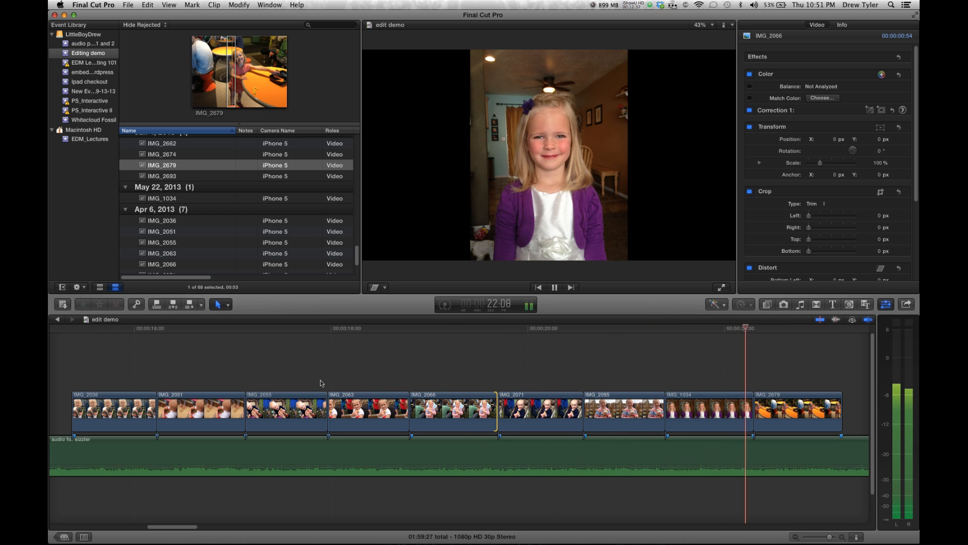
pyautogui.press('space')
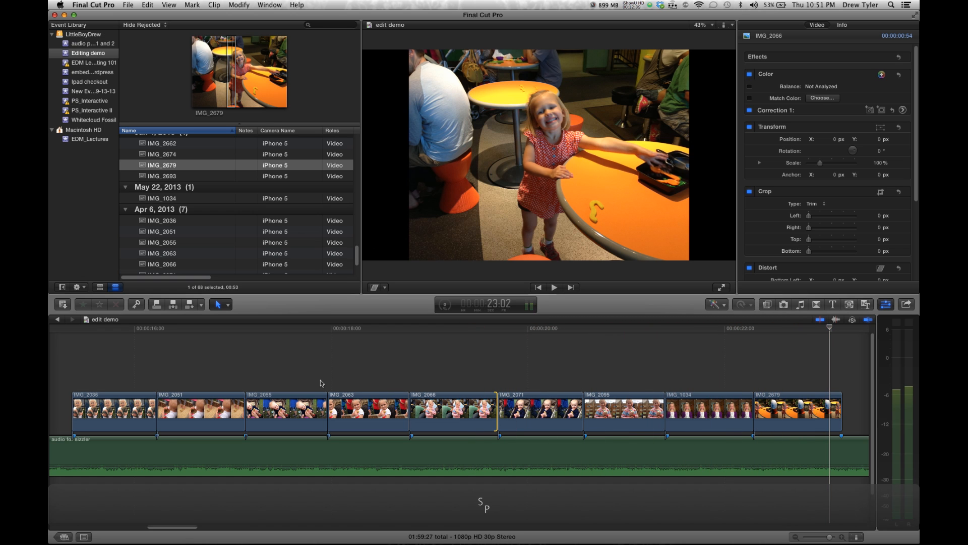
pyautogui.press('s')
pyautogui.press('space')
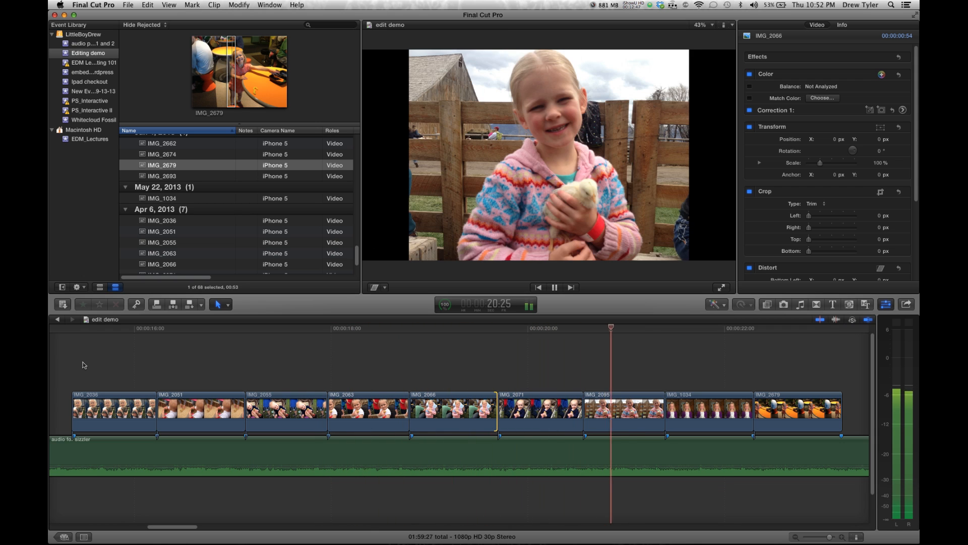
pyautogui.press('space')
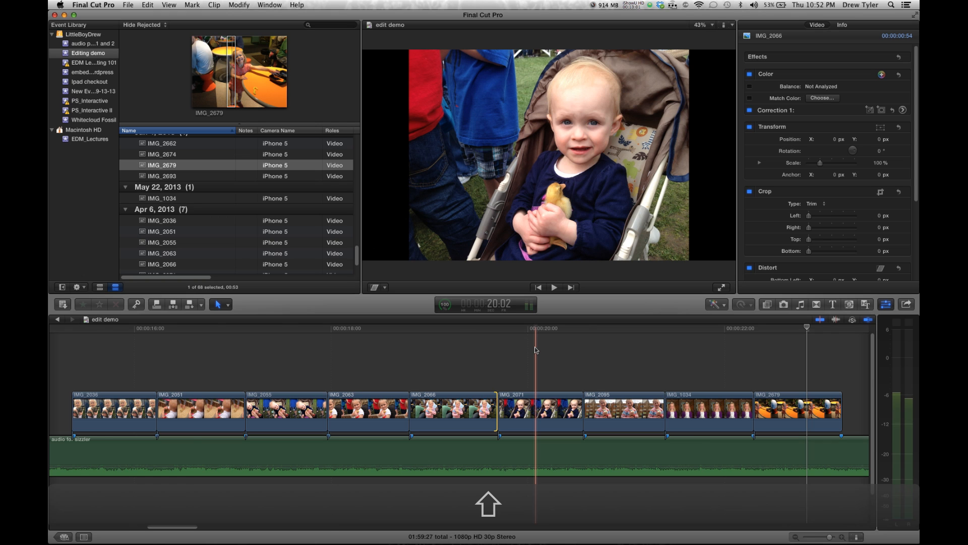
# Zoom the timeline to fit and browse the September 14, 2013 video clips in the event browser
pyautogui.hotkey('shift', 'z')
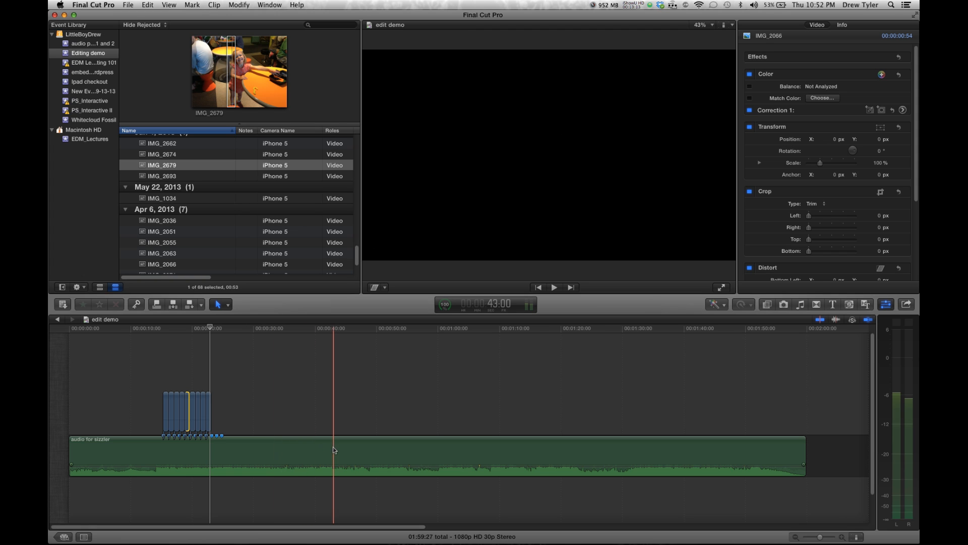
pyautogui.scroll(-4, 228, 242)
pyautogui.scroll(5, 228, 243)
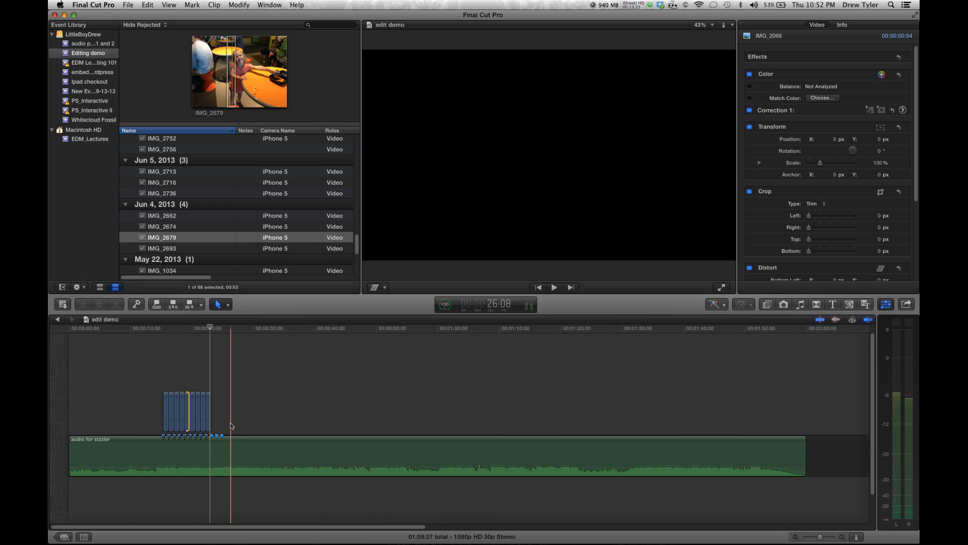
pyautogui.scroll(10, 172, 185)
pyautogui.click(172, 182)
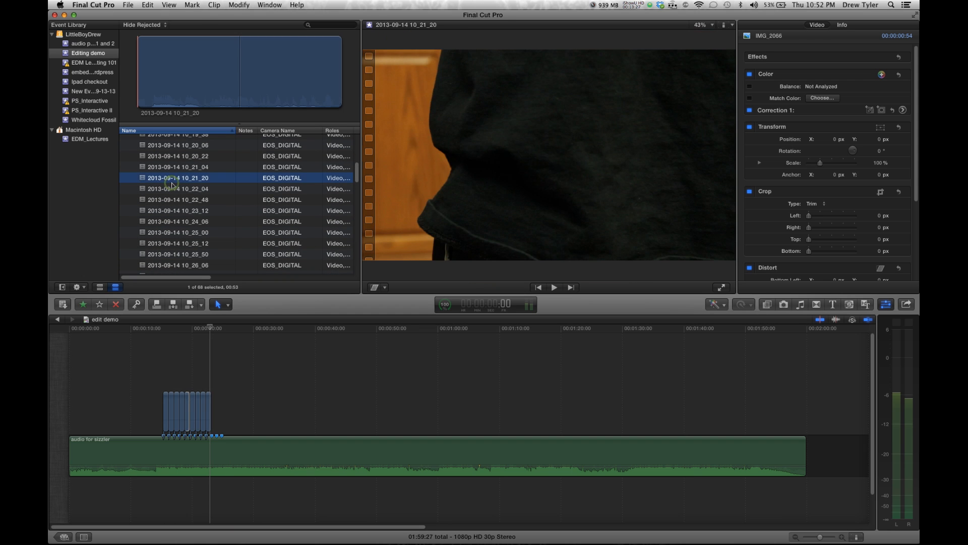
pyautogui.click(172, 208)
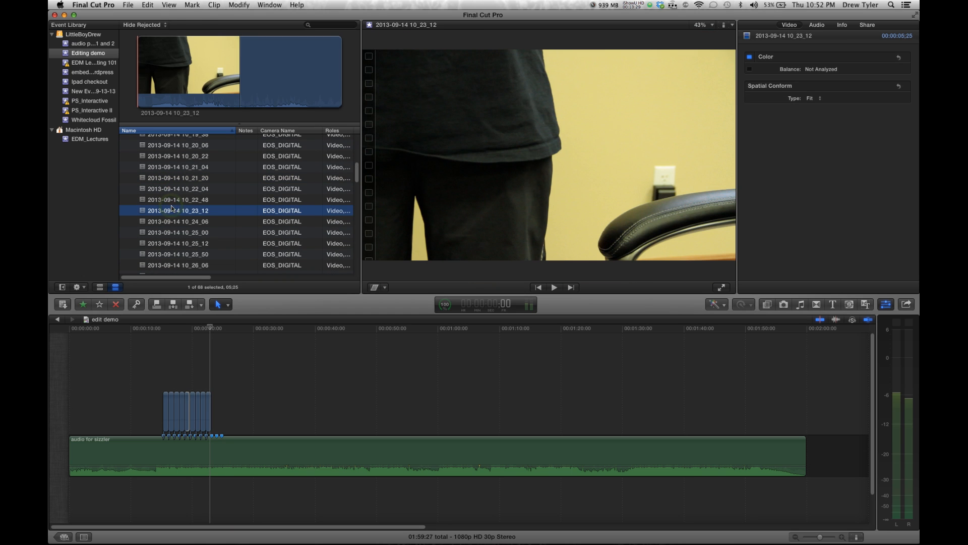
pyautogui.scroll(5, 172, 211)
pyautogui.click(173, 199)
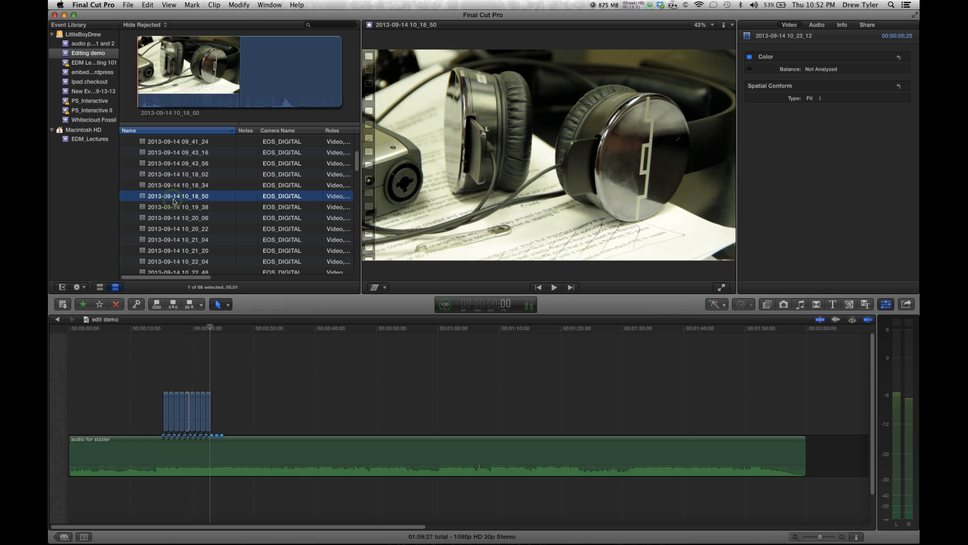
pyautogui.click(174, 184)
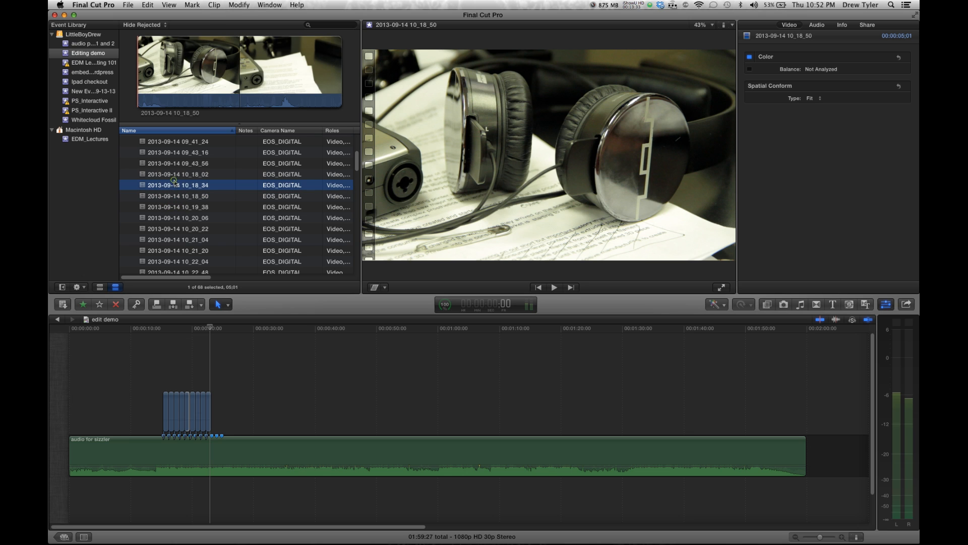
pyautogui.scroll(5, 177, 204)
pyautogui.click(176, 206)
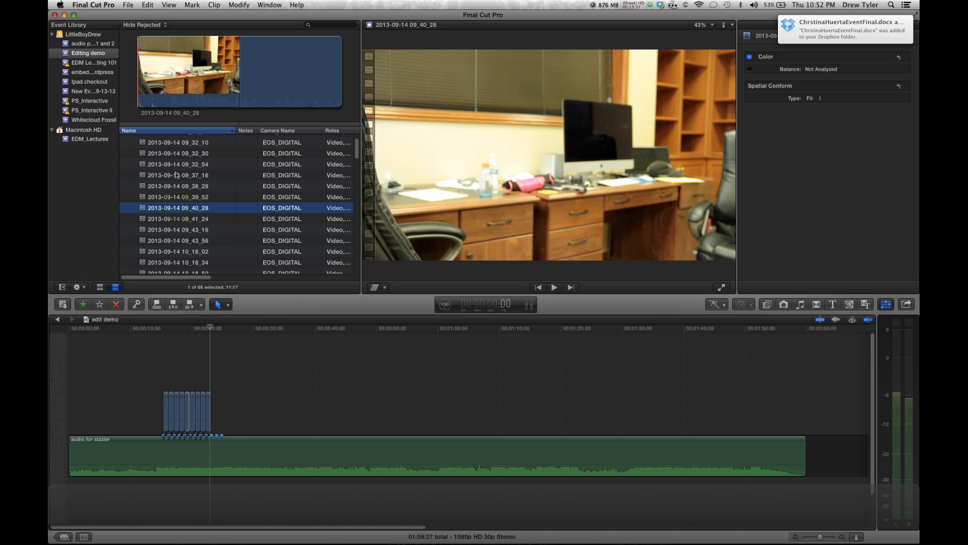
pyautogui.click(176, 175)
pyautogui.scroll(1, 176, 174)
pyautogui.click(177, 174)
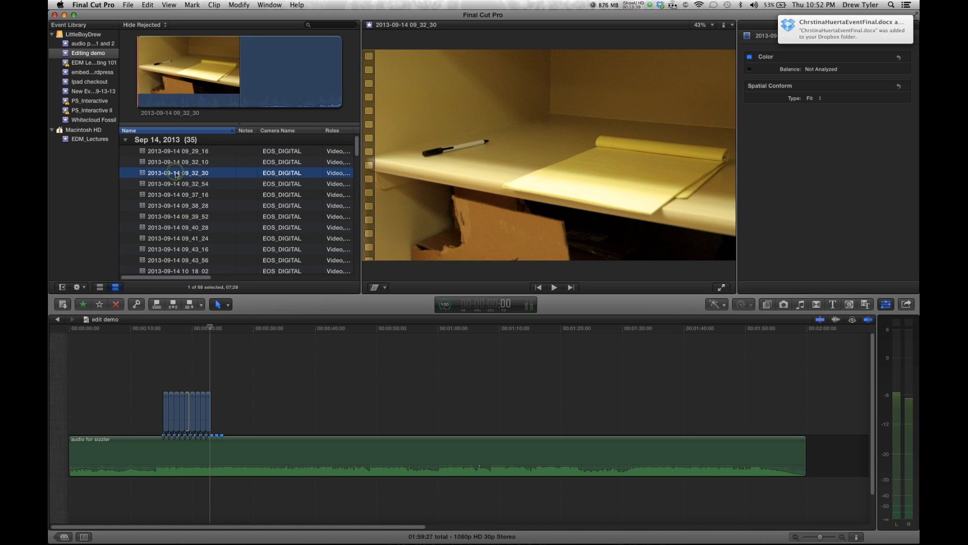
pyautogui.moveTo(231, 175); pyautogui.dragTo(823, 465)
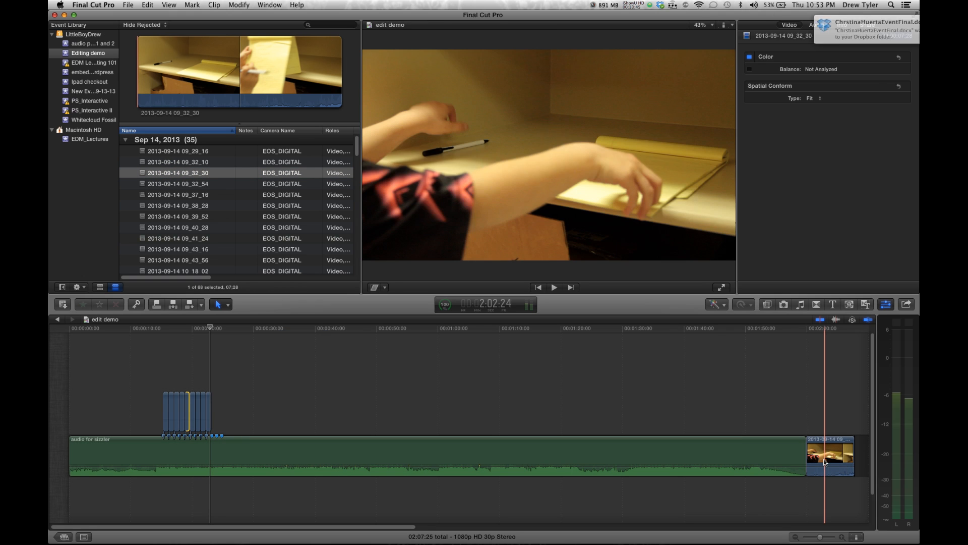
pyautogui.hscroll(3, 825, 462)
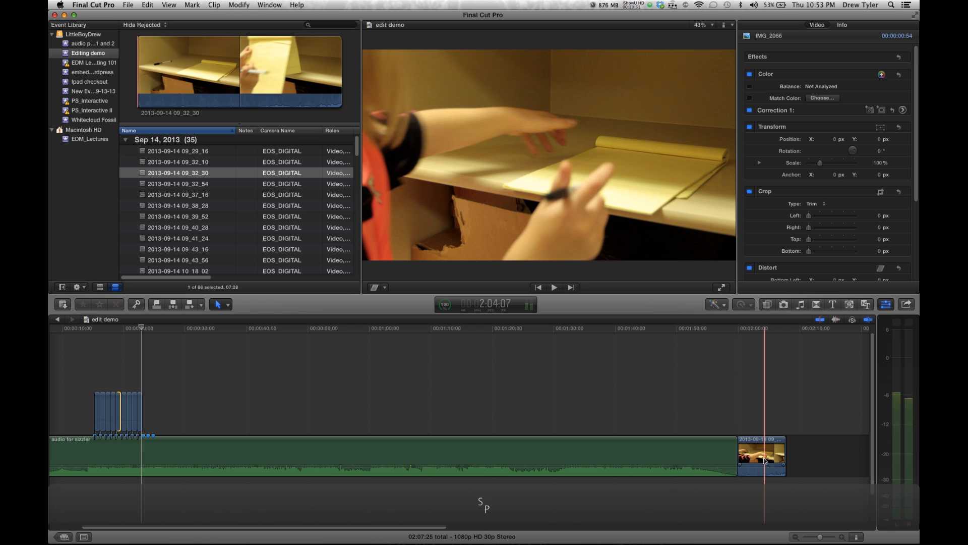
pyautogui.press('space')
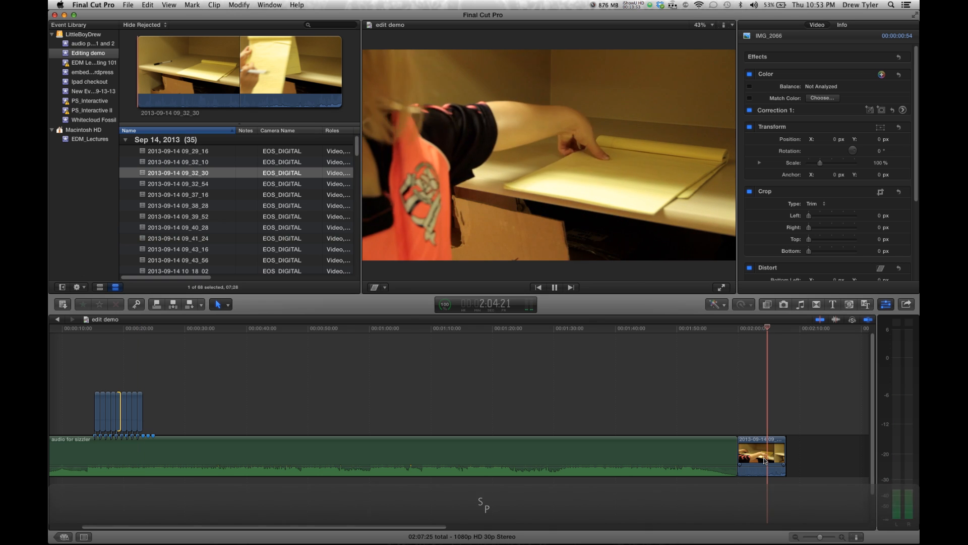
pyautogui.press('space')
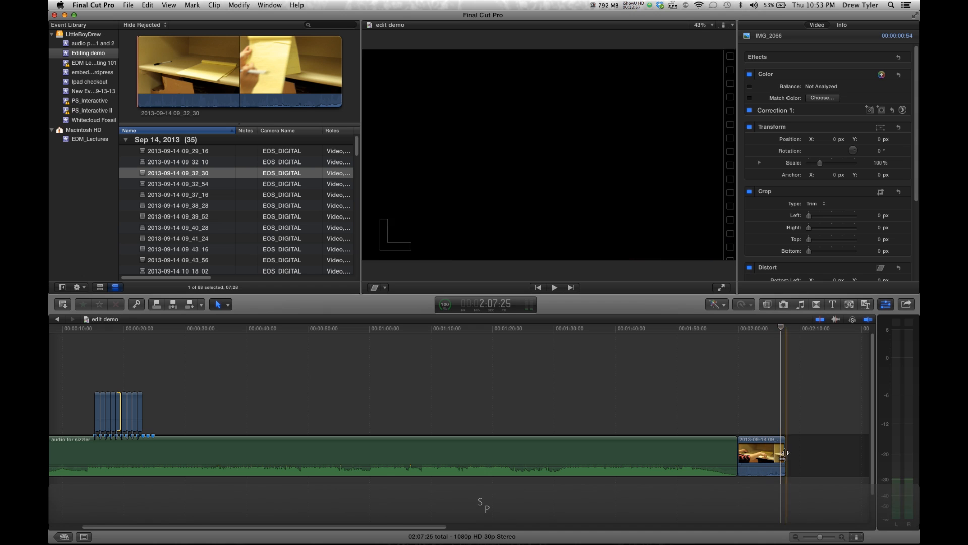
pyautogui.click(157, 196)
pyautogui.moveTo(223, 63); pyautogui.dragTo(813, 455)
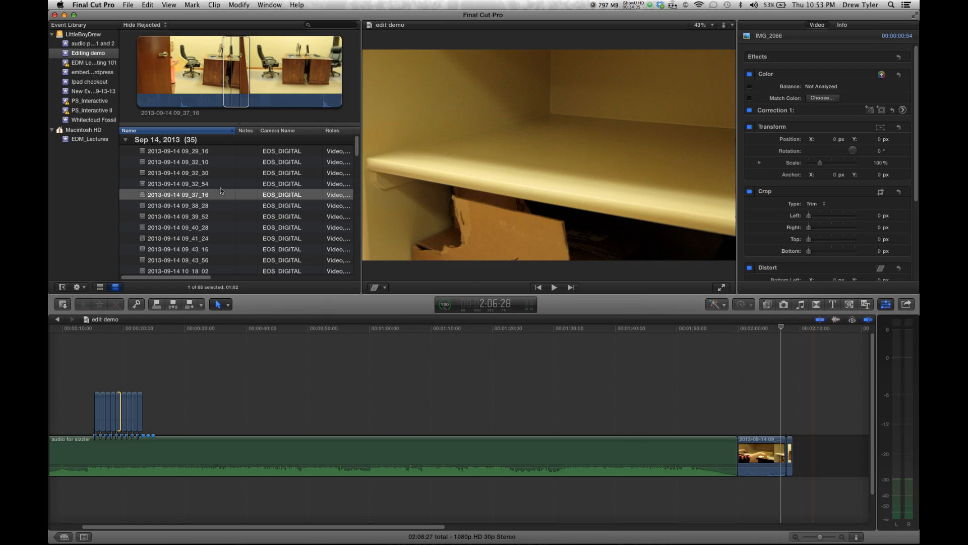
pyautogui.click(216, 184)
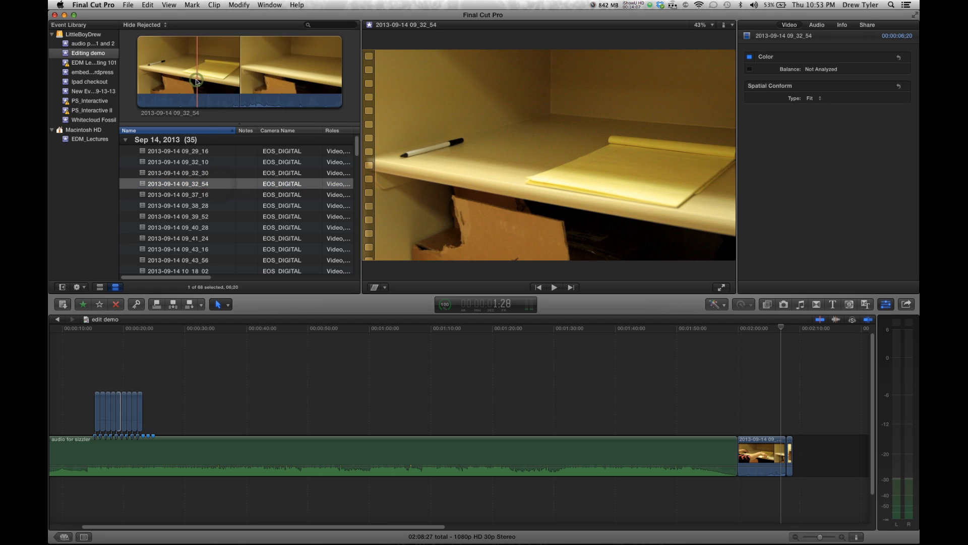
pyautogui.click(197, 195)
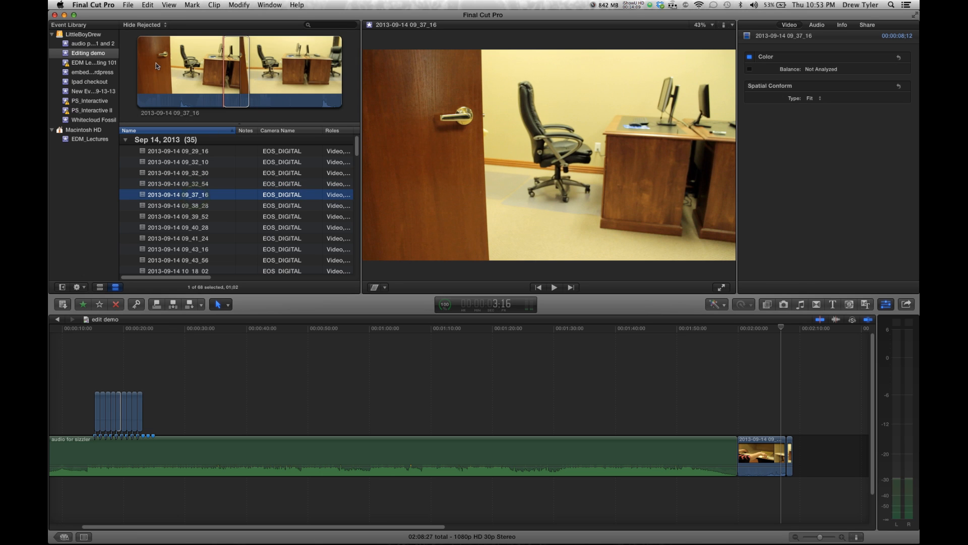
pyautogui.click(209, 206)
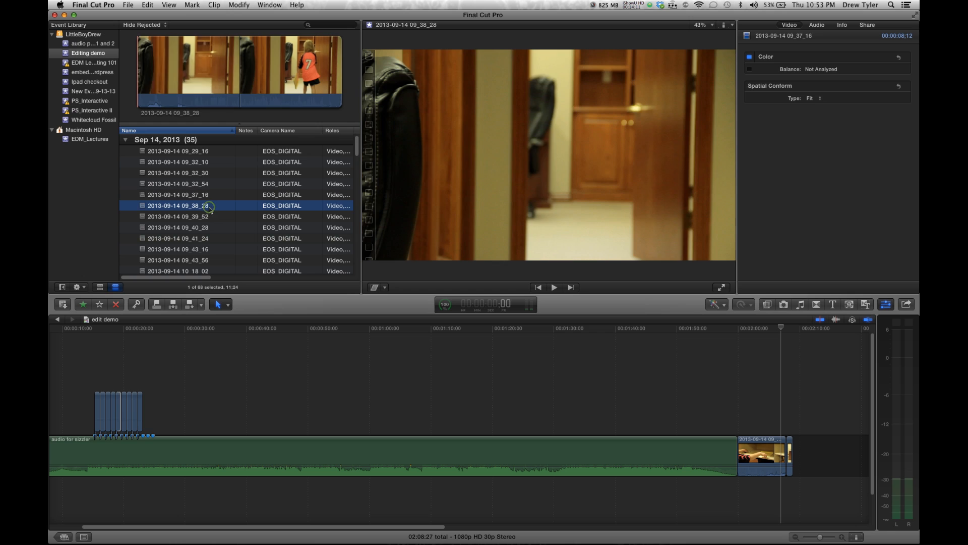
pyautogui.moveTo(188, 74); pyautogui.dragTo(539, 219)
pyautogui.moveTo(741, 373); pyautogui.dragTo(809, 448)
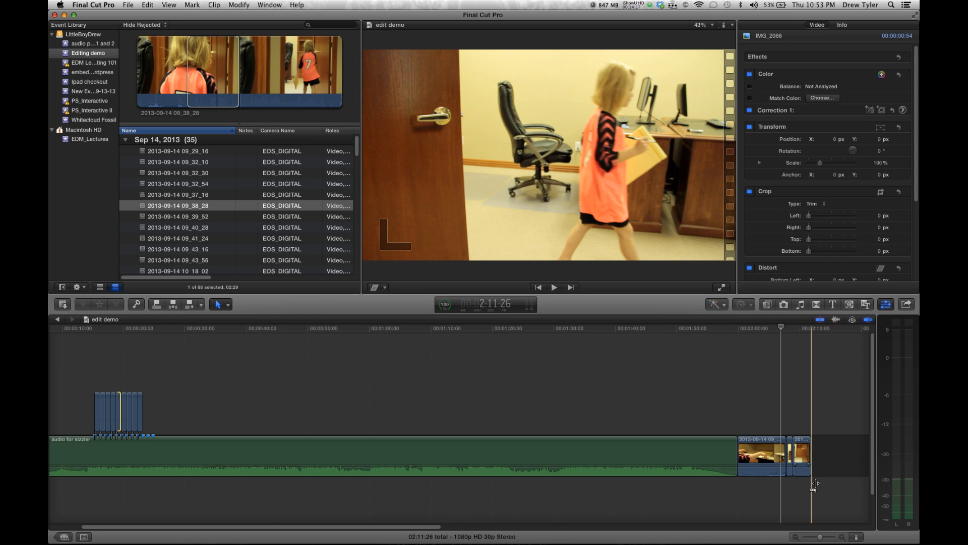
pyautogui.hscroll(2, 813, 487)
pyautogui.click(829, 539)
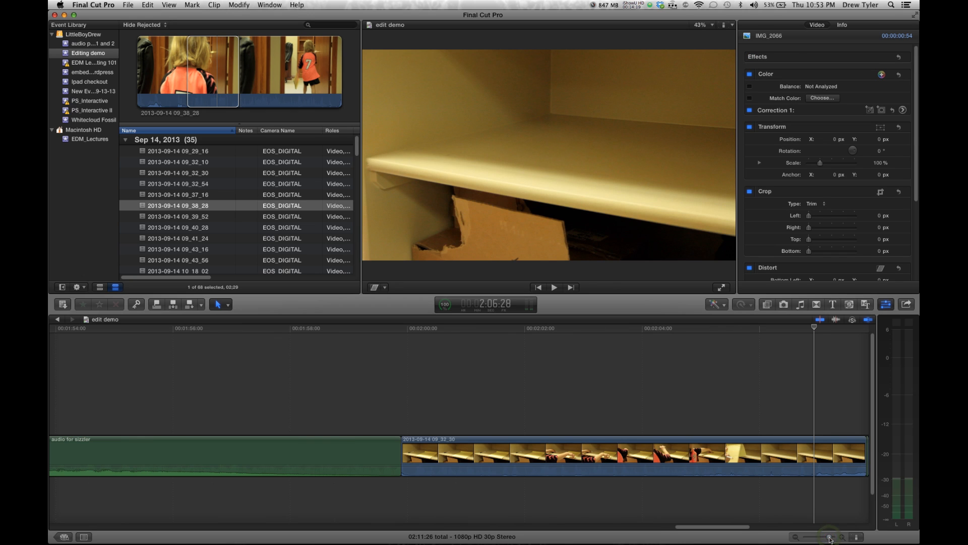
pyautogui.hscroll(5, 747, 492)
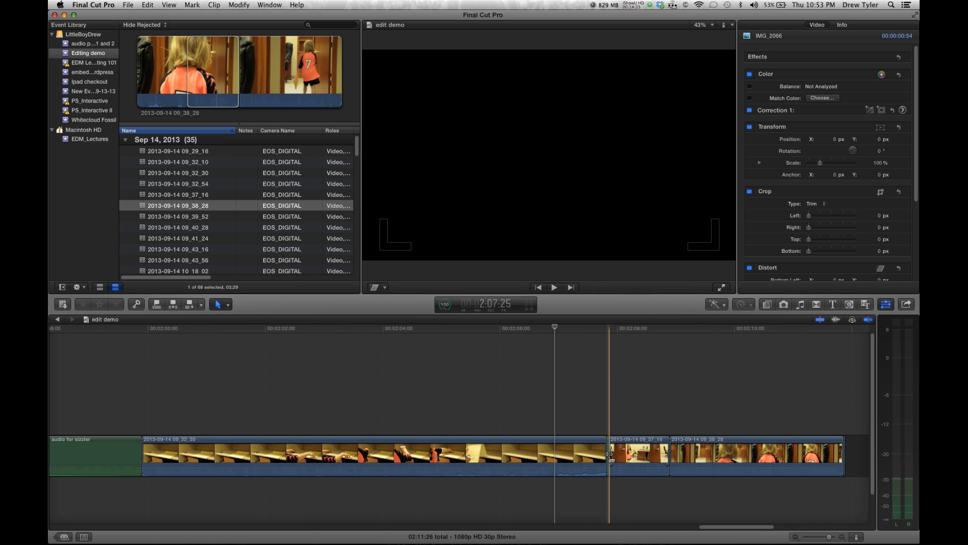
pyautogui.click(609, 456)
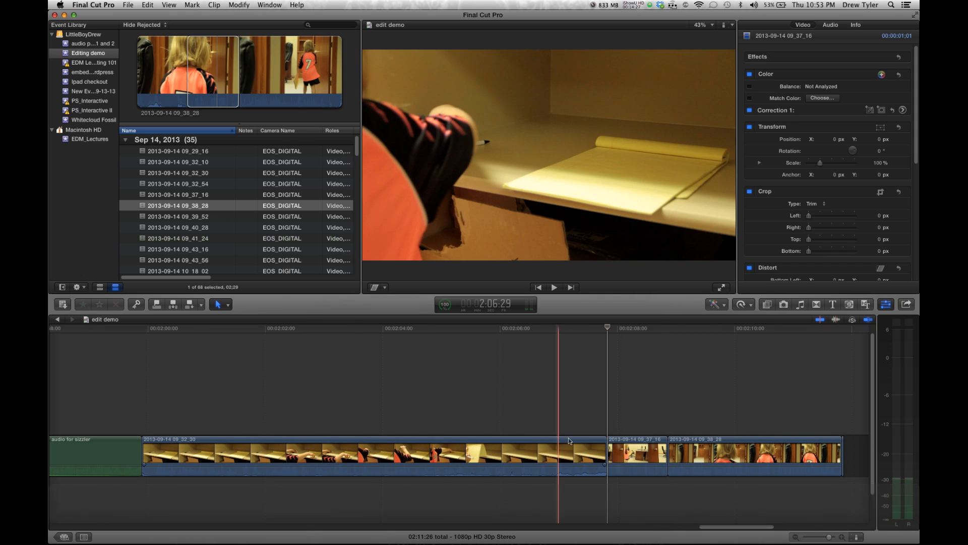
pyautogui.moveTo(604, 447); pyautogui.dragTo(342, 460)
pyautogui.press('a')
pyautogui.click(208, 407)
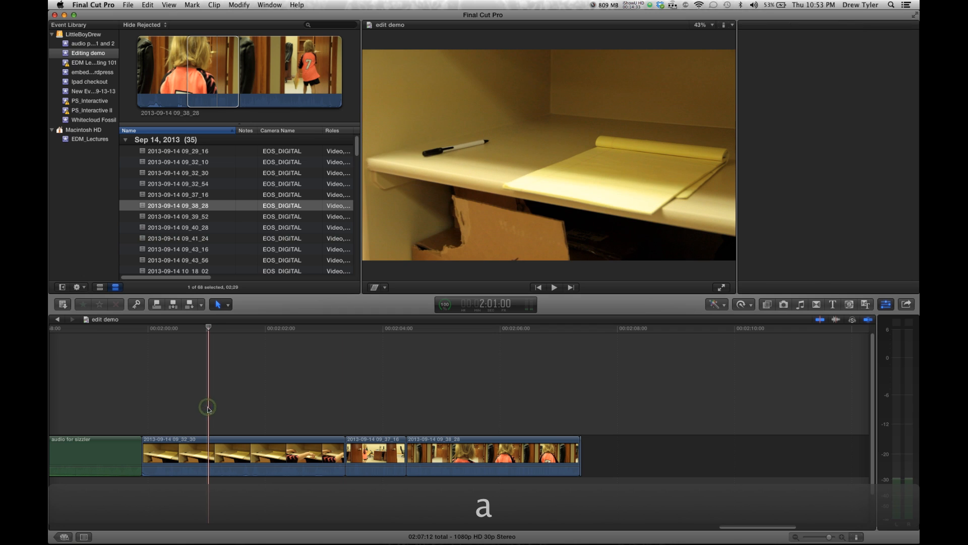
pyautogui.click(294, 441)
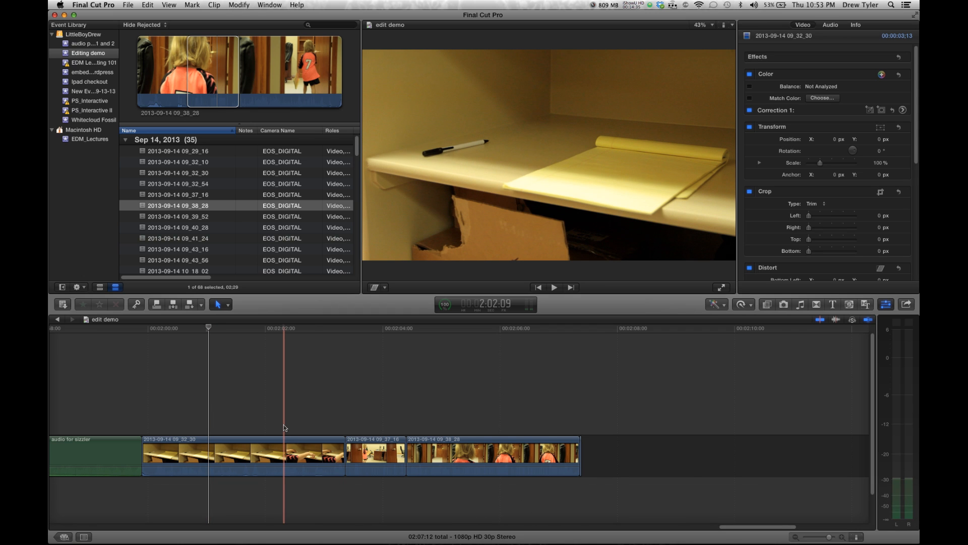
pyautogui.click(341, 453)
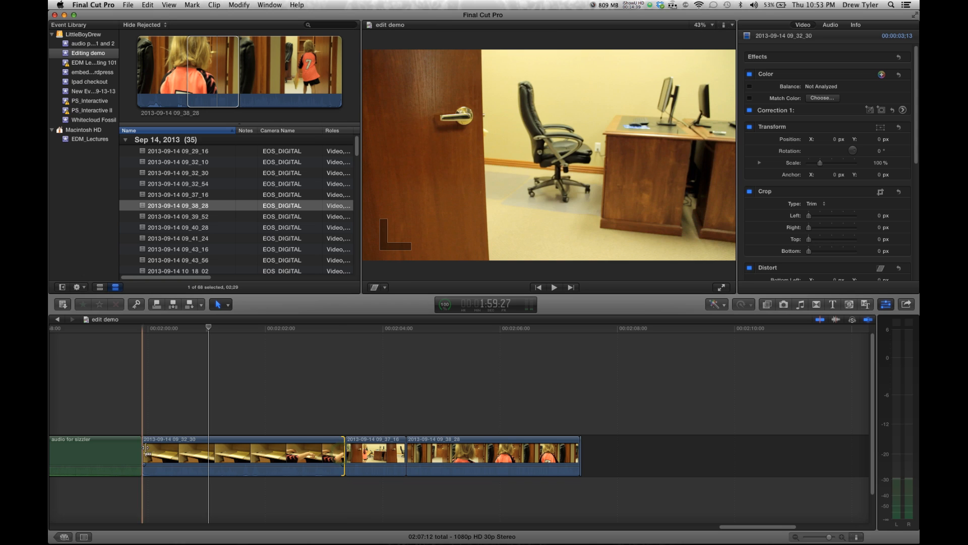
pyautogui.moveTo(151, 447); pyautogui.dragTo(197, 447)
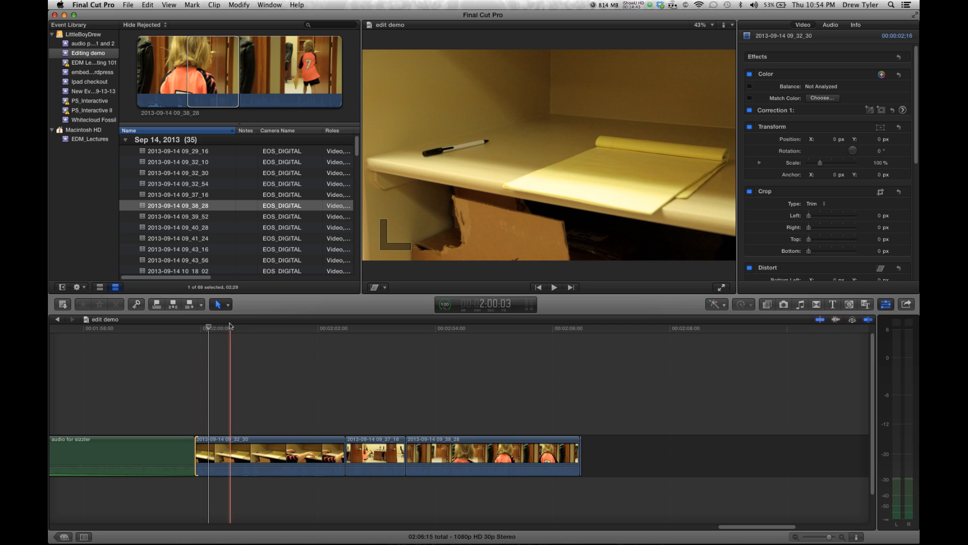
pyautogui.click(229, 305)
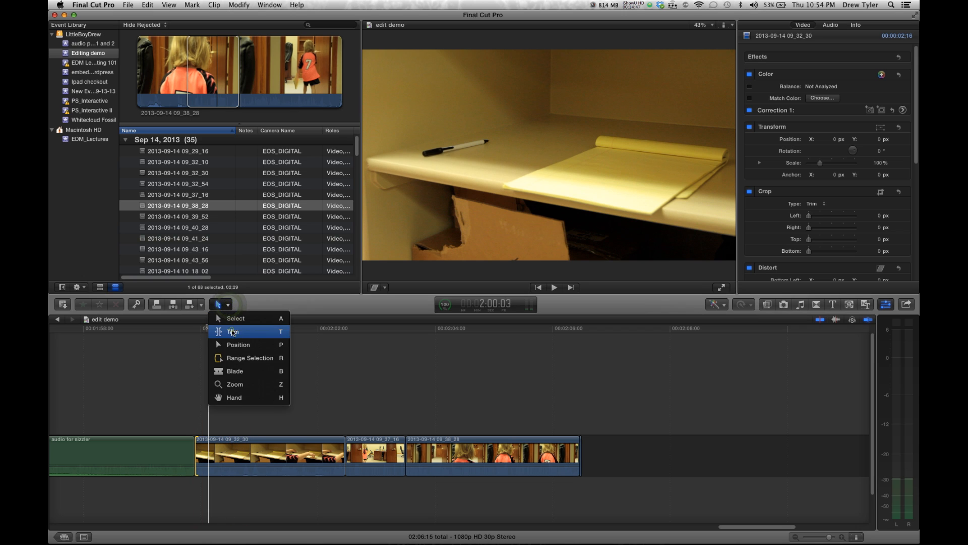
pyautogui.click(233, 332)
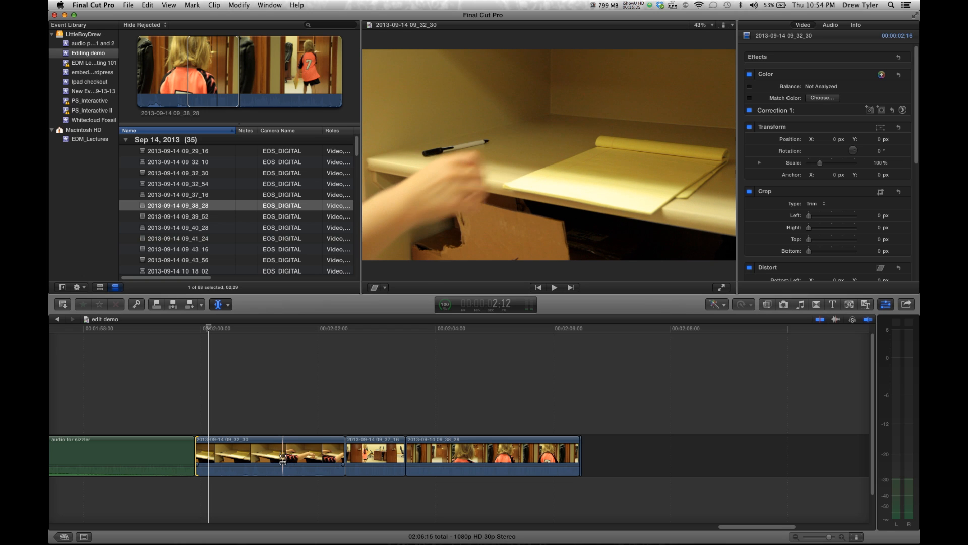
pyautogui.moveTo(283, 457); pyautogui.dragTo(202, 456)
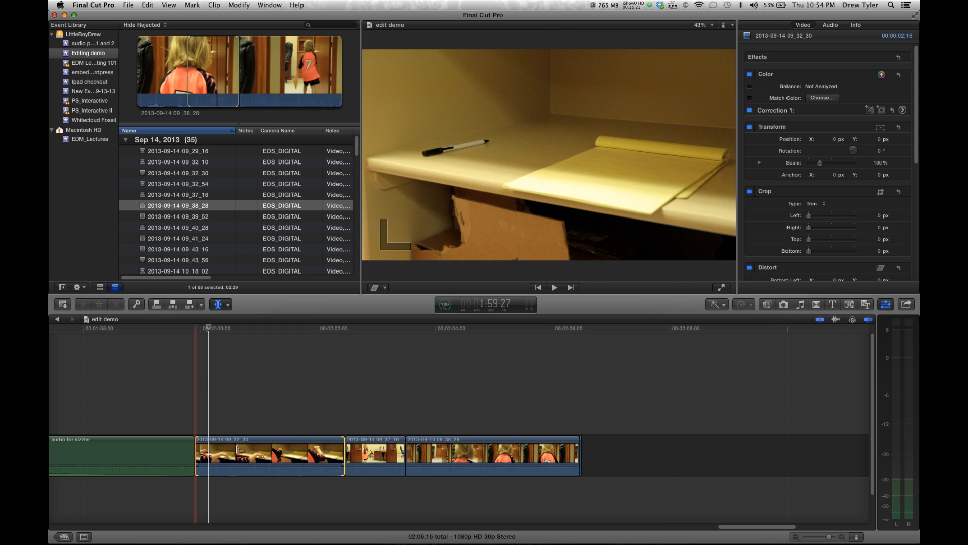
pyautogui.press('s')
pyautogui.press('p')
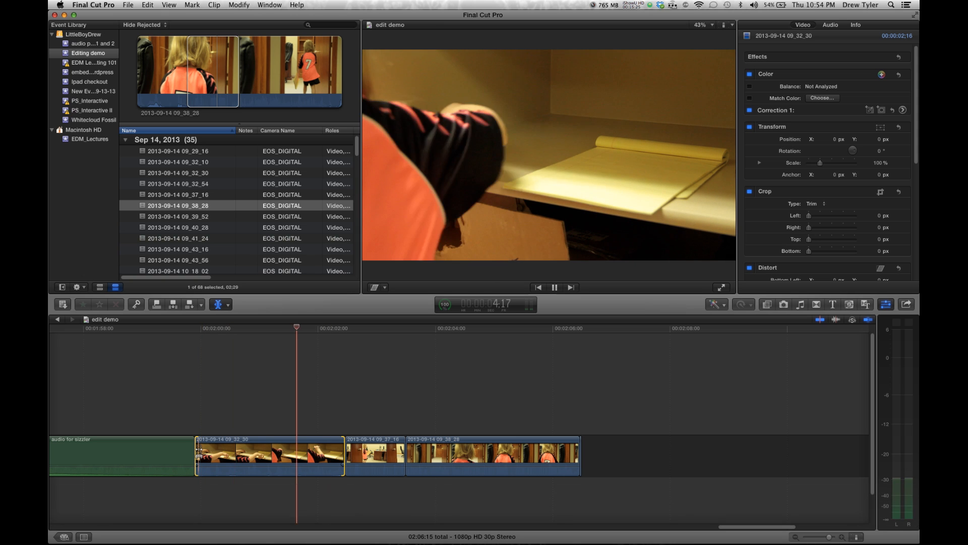
pyautogui.press('space')
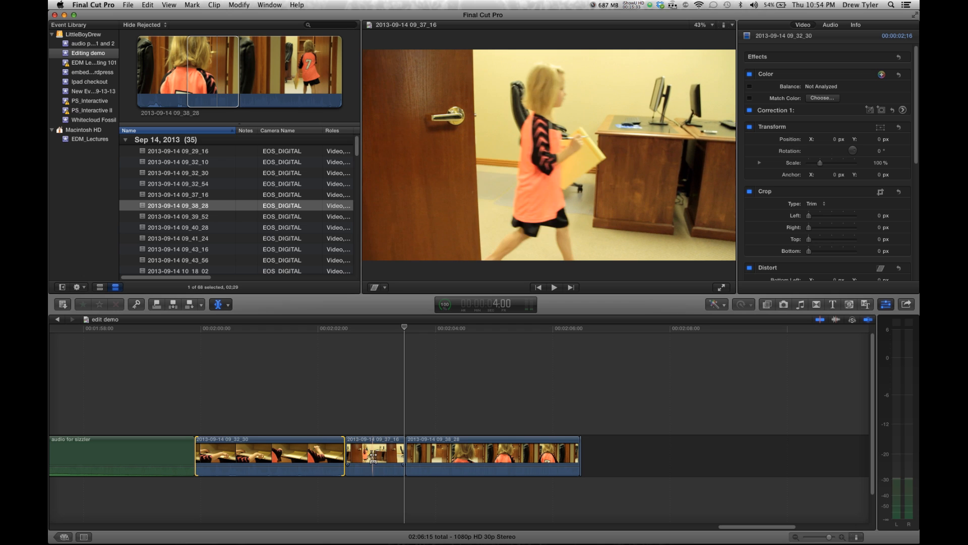
pyautogui.click(366, 456)
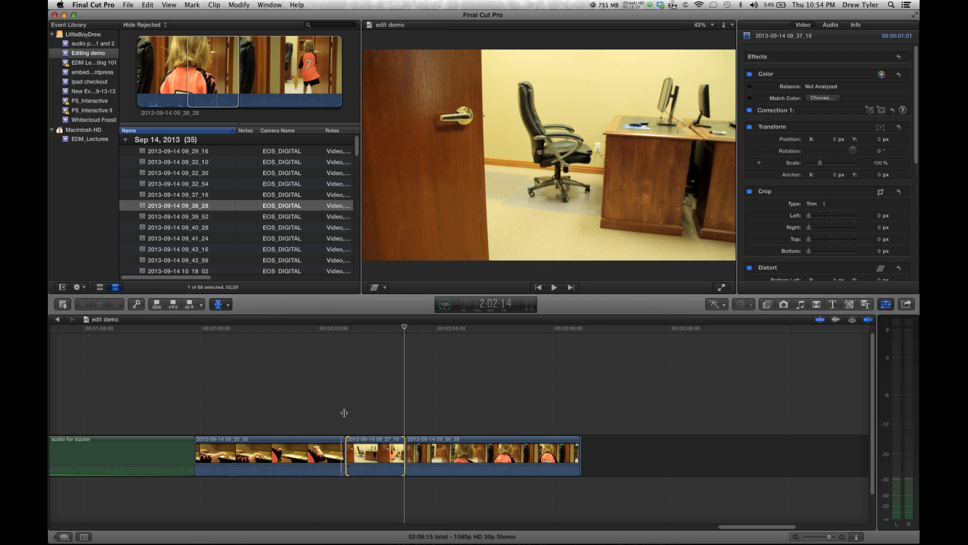
pyautogui.press('space')
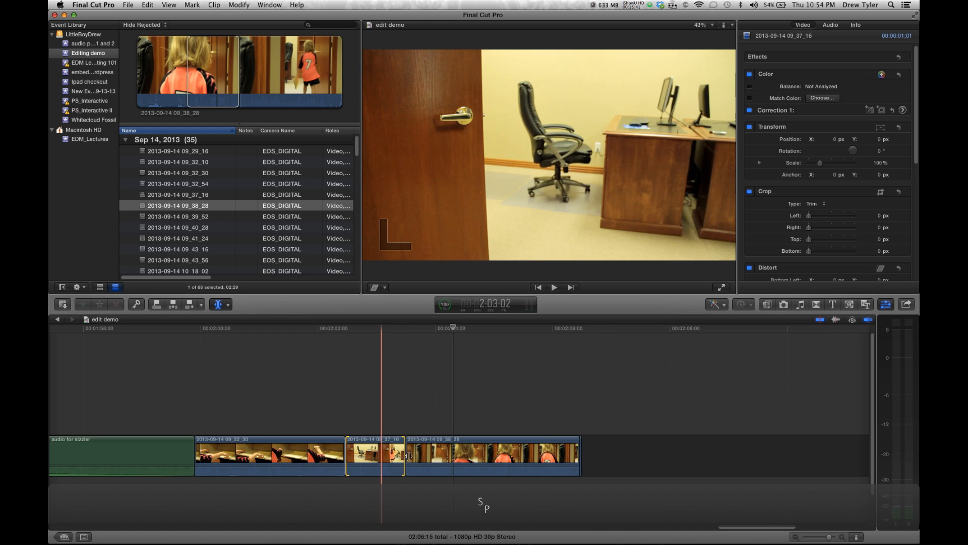
pyautogui.moveTo(402, 455); pyautogui.dragTo(450, 456)
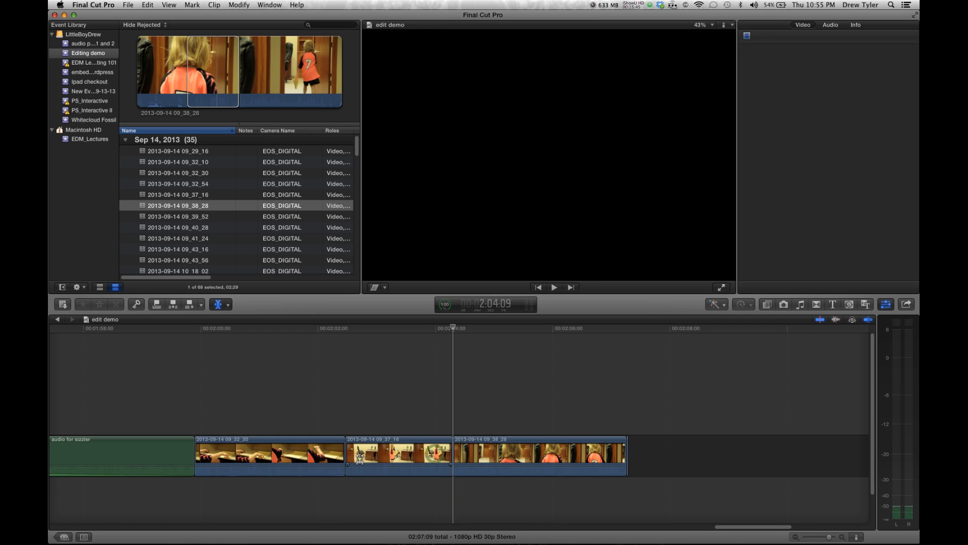
pyautogui.click(360, 456)
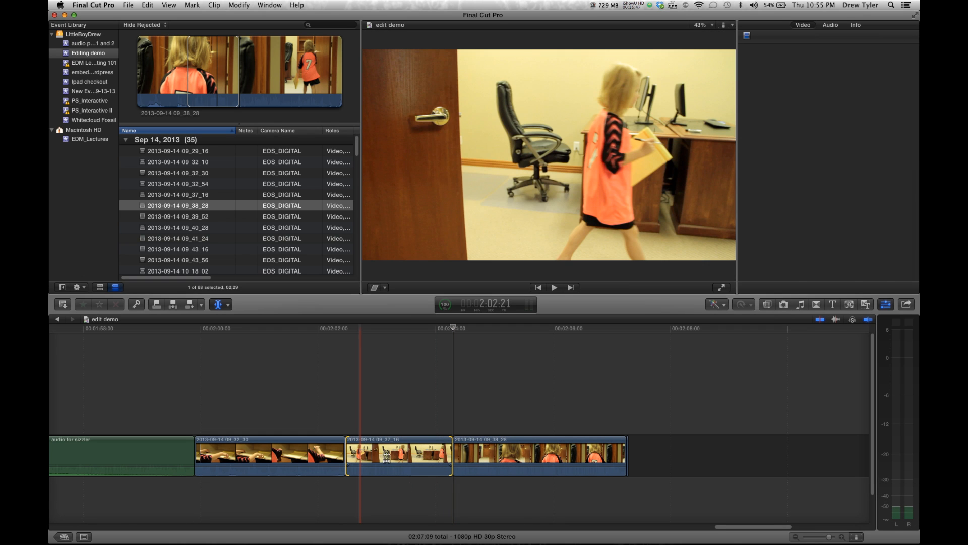
pyautogui.moveTo(391, 455); pyautogui.dragTo(435, 462)
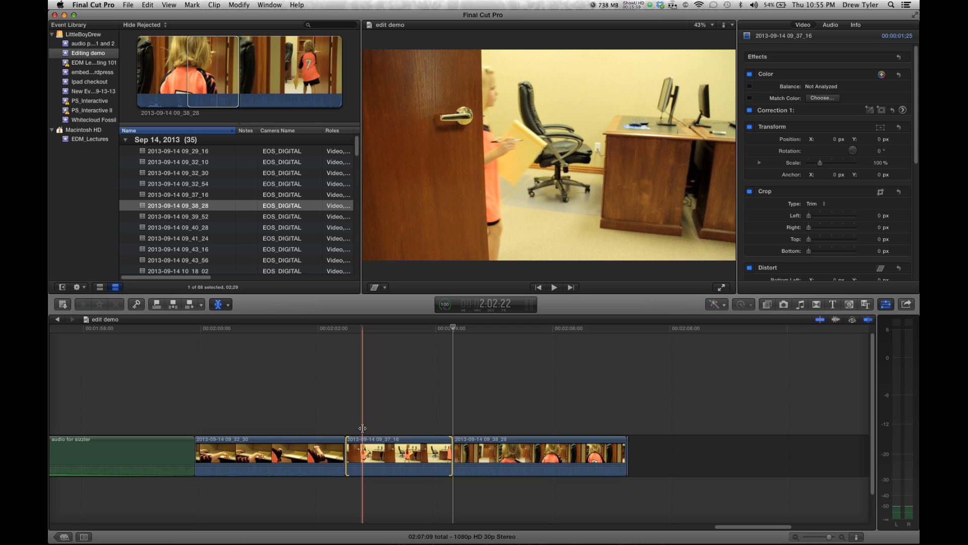
pyautogui.moveTo(367, 454); pyautogui.dragTo(389, 454)
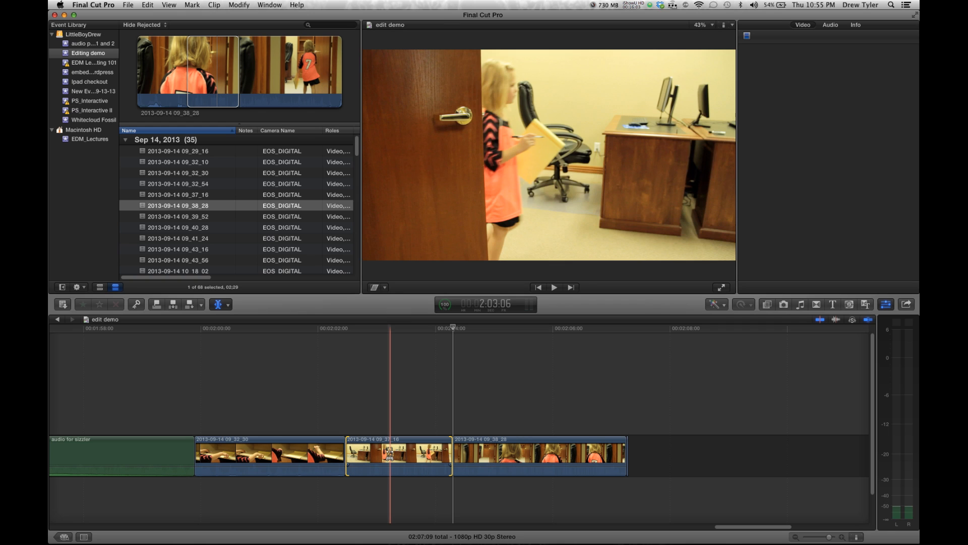
pyautogui.click(353, 413)
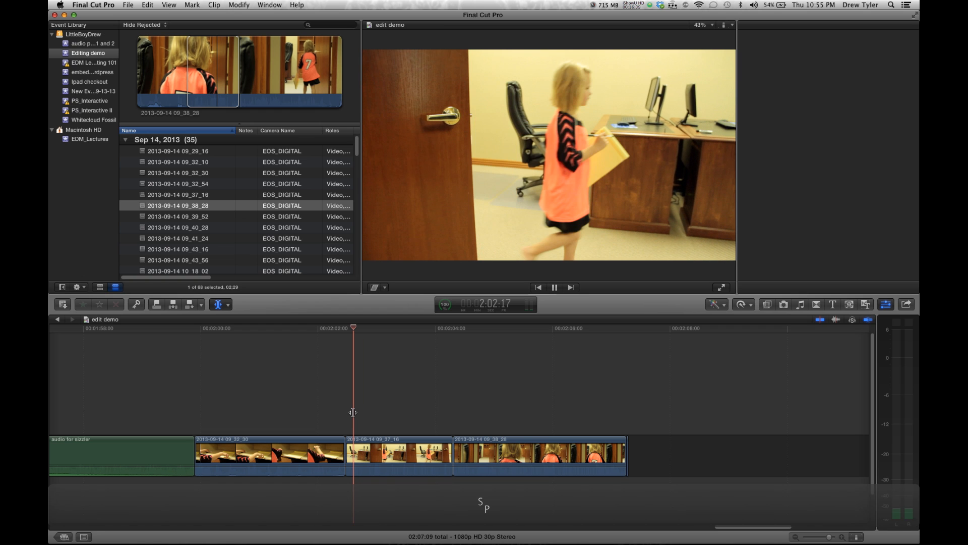
pyautogui.press('space')
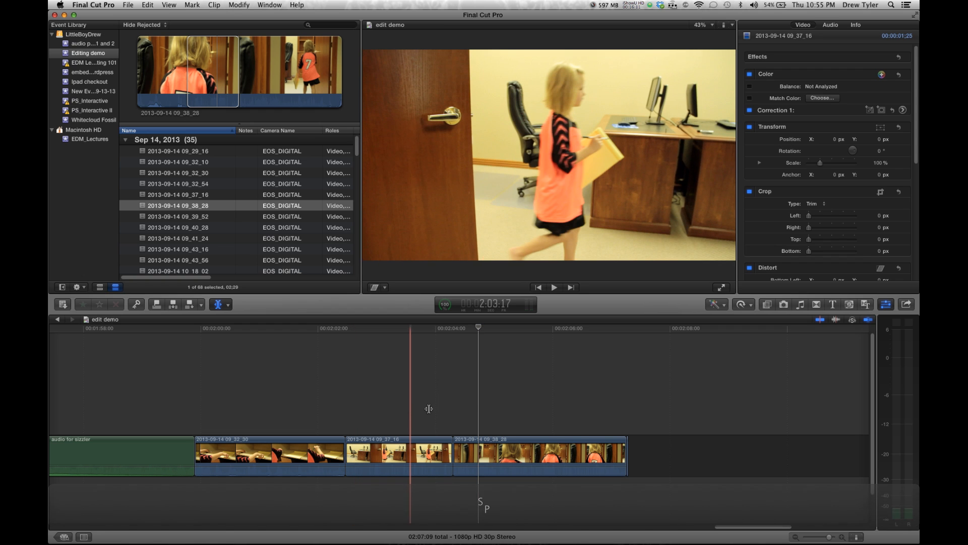
pyautogui.click(418, 448)
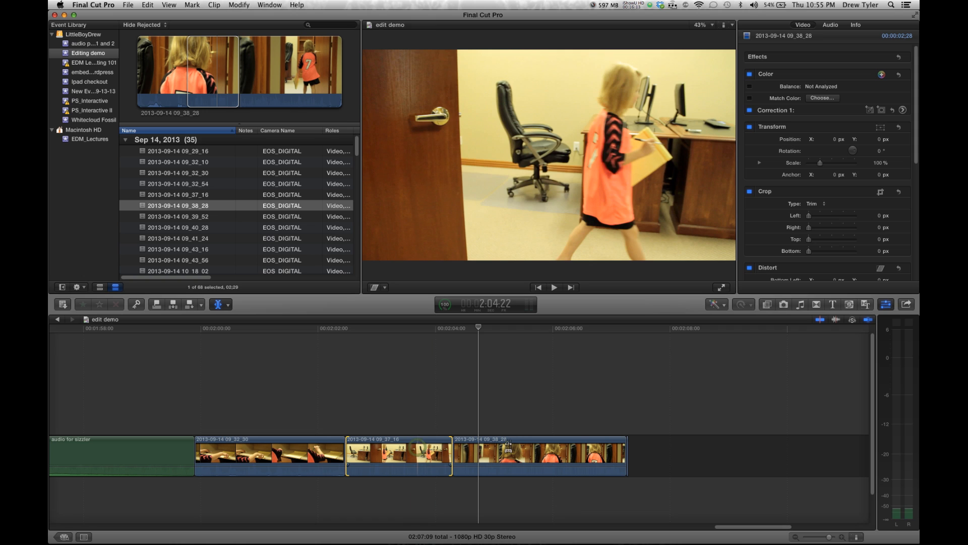
pyautogui.click(533, 446)
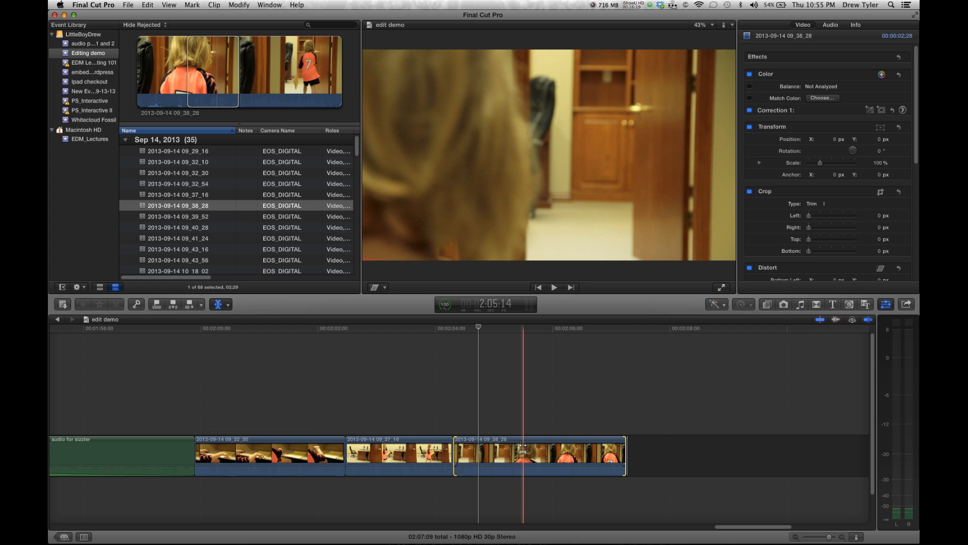
pyautogui.click(222, 304)
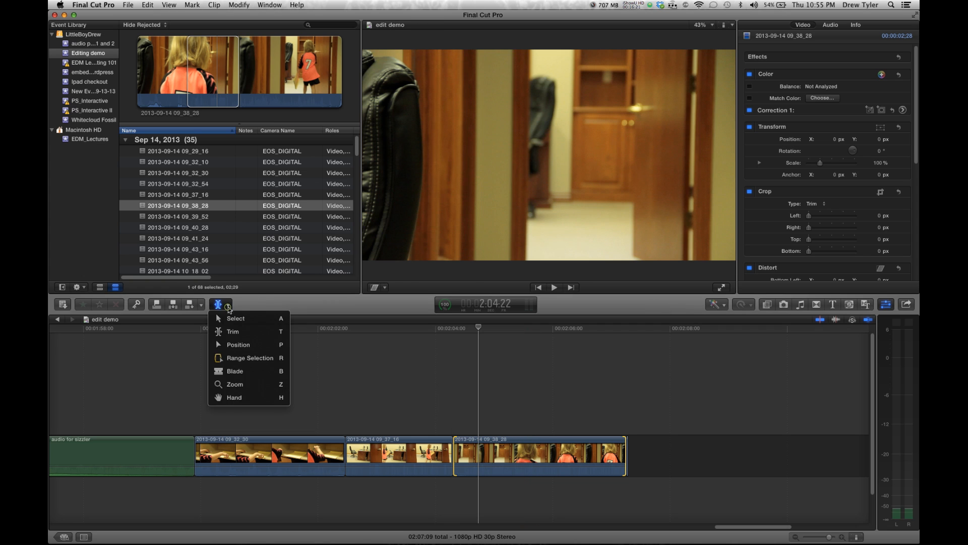
pyautogui.click(230, 319)
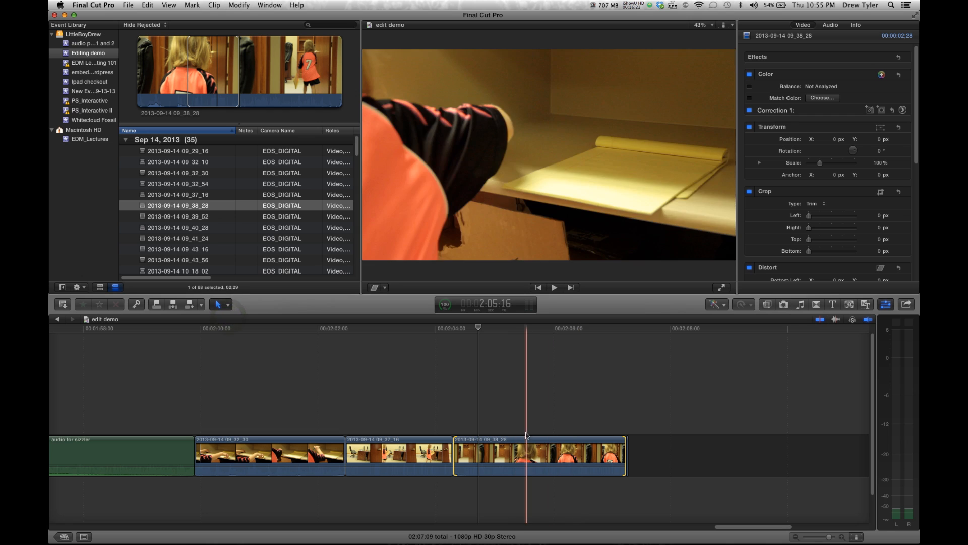
pyautogui.click(626, 451)
pyautogui.moveTo(626, 450); pyautogui.dragTo(544, 459)
pyautogui.moveTo(456, 449); pyautogui.dragTo(483, 450)
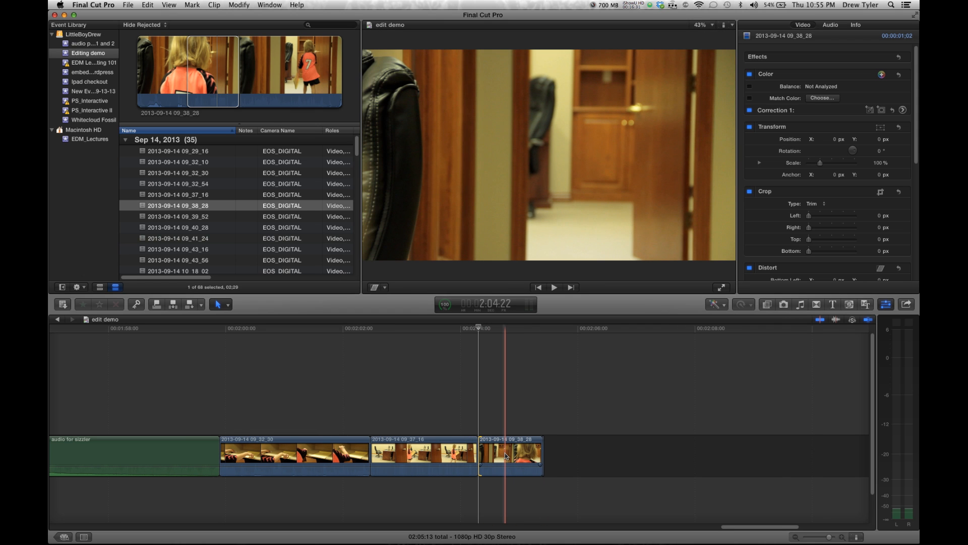
pyautogui.press('t')
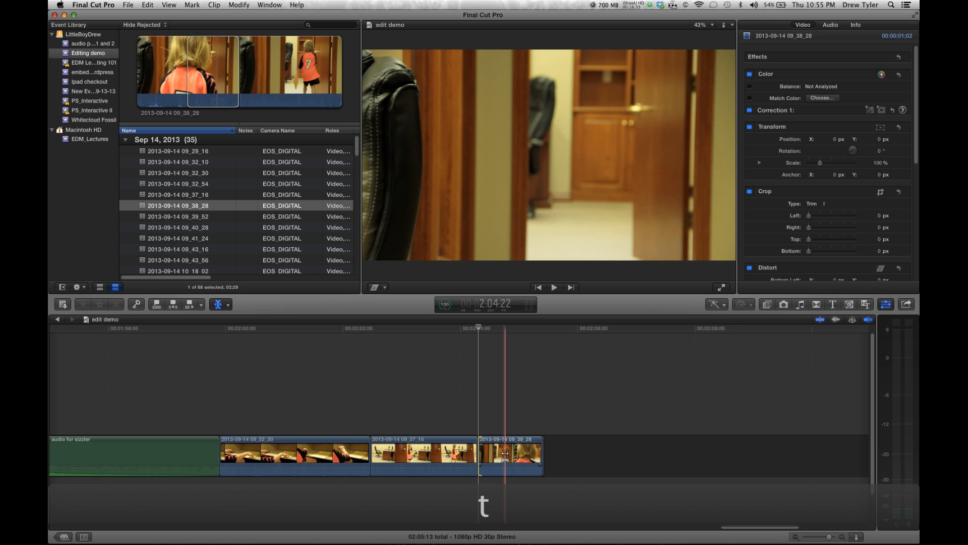
pyautogui.moveTo(542, 454); pyautogui.dragTo(448, 456)
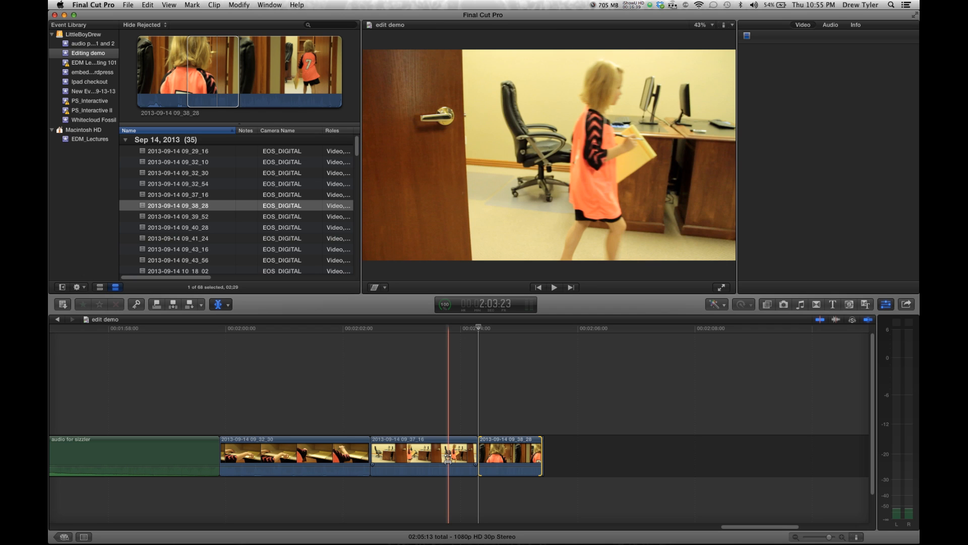
pyautogui.press('a')
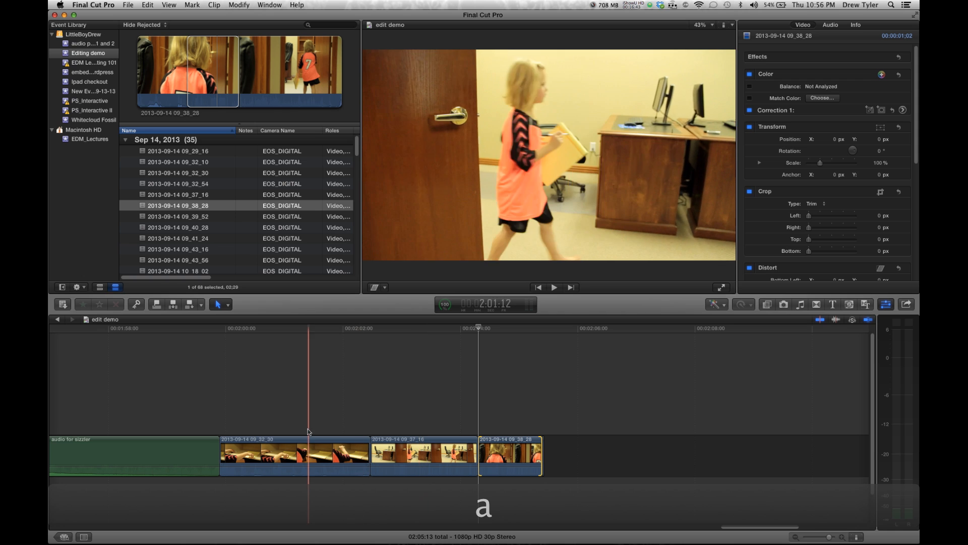
pyautogui.click(257, 453)
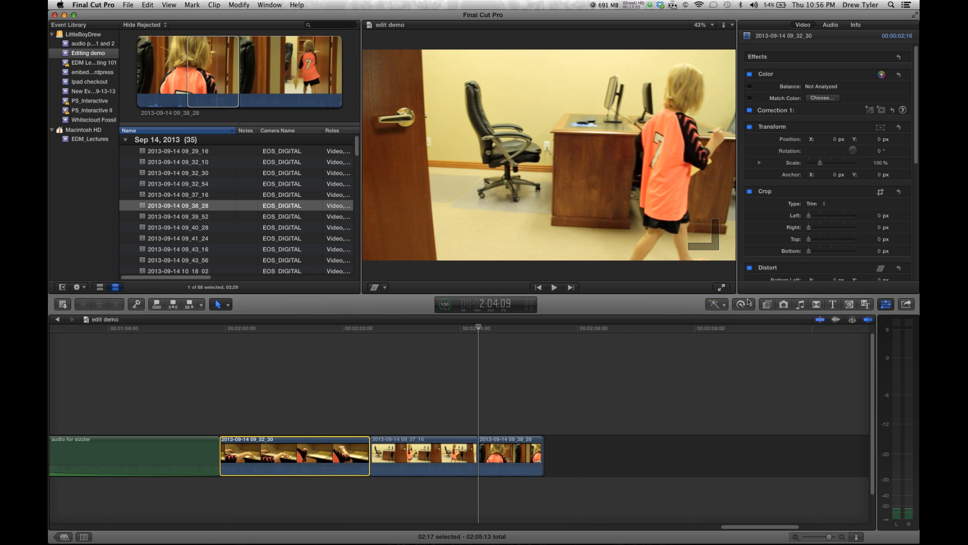
pyautogui.click(745, 304)
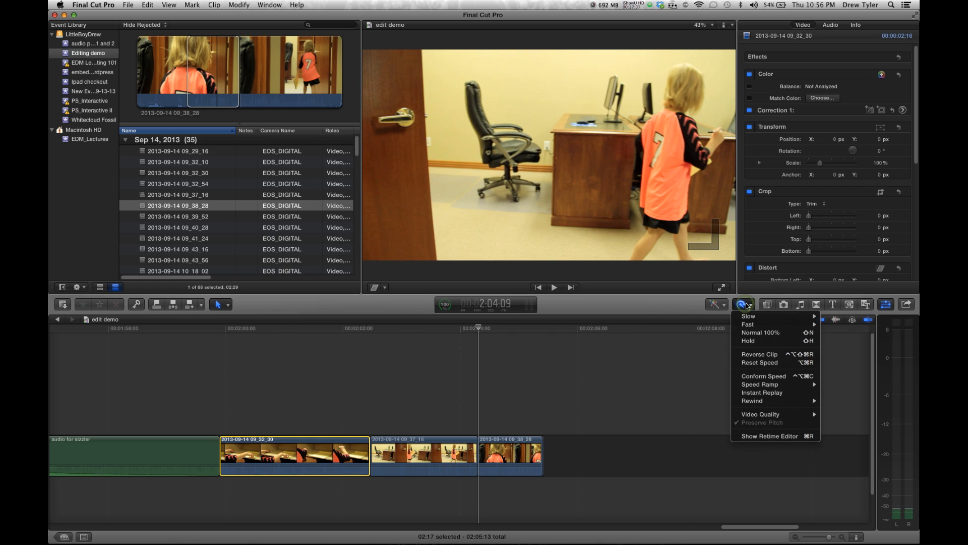
pyautogui.moveTo(748, 317)
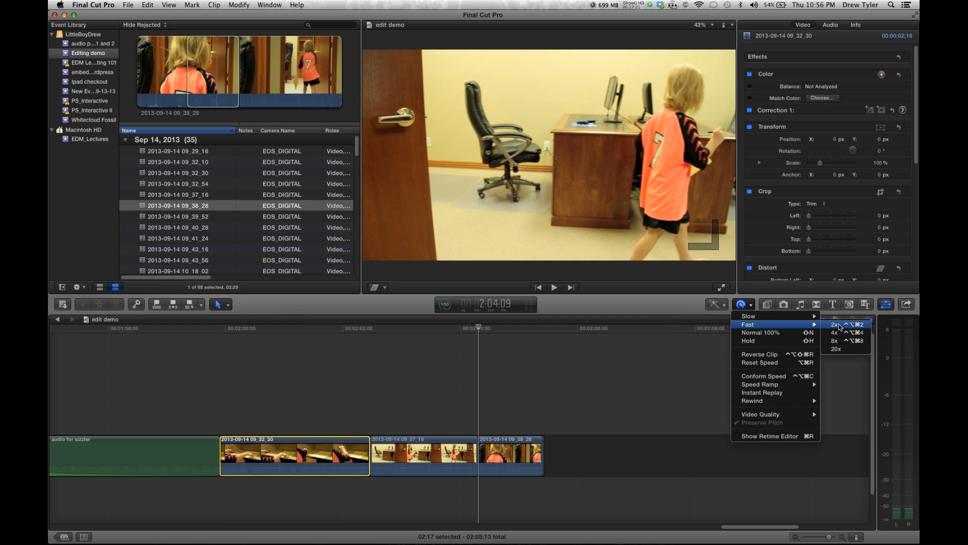
pyautogui.click(837, 324)
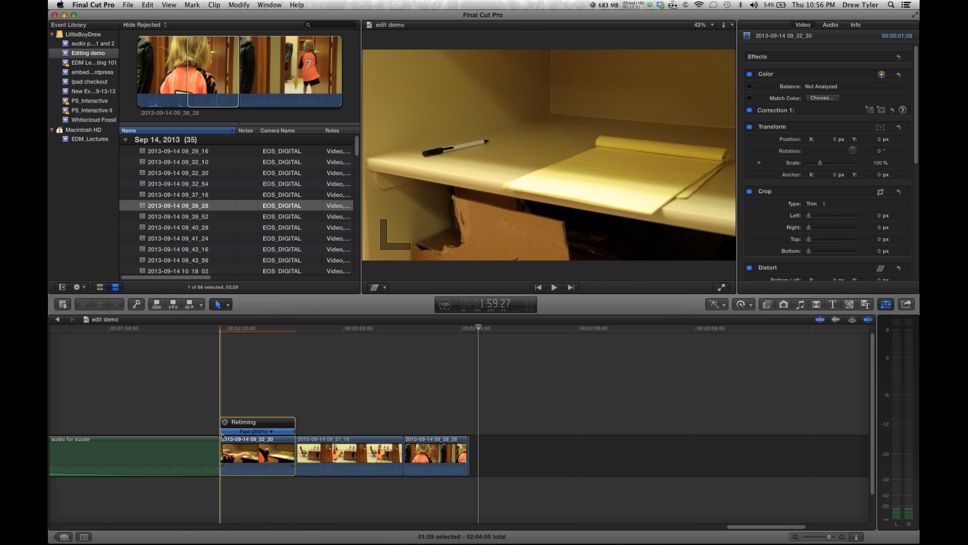
# Play back the sped-up clip to review it
pyautogui.press('space')
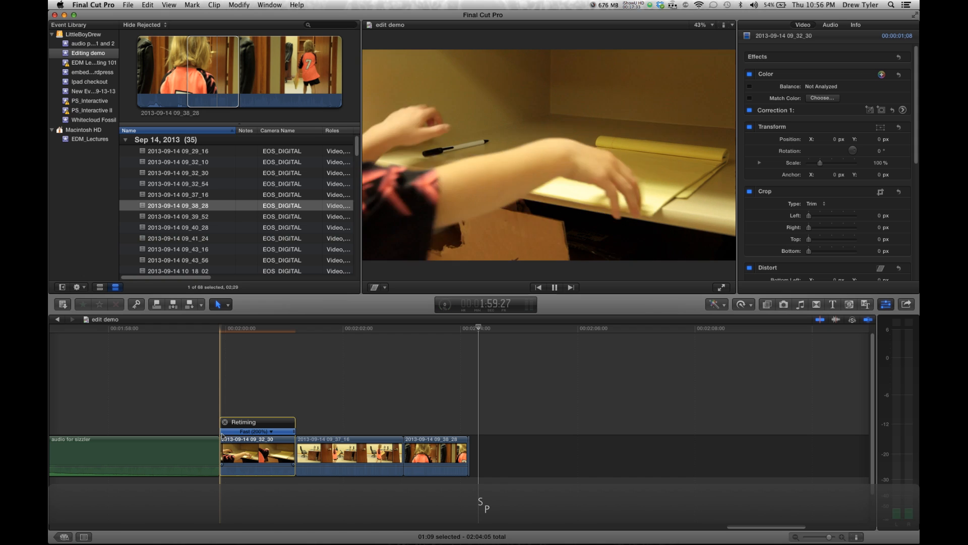
pyautogui.press('space')
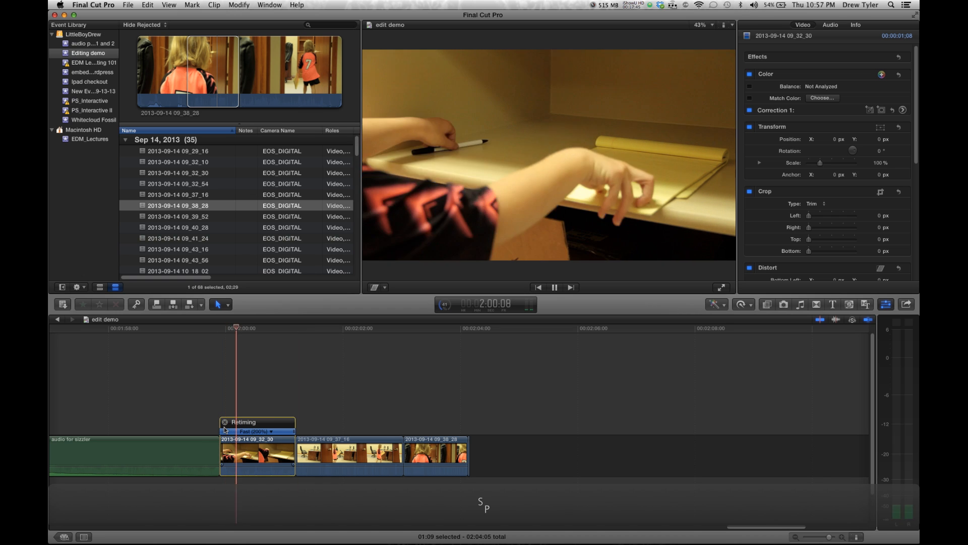
pyautogui.press('space')
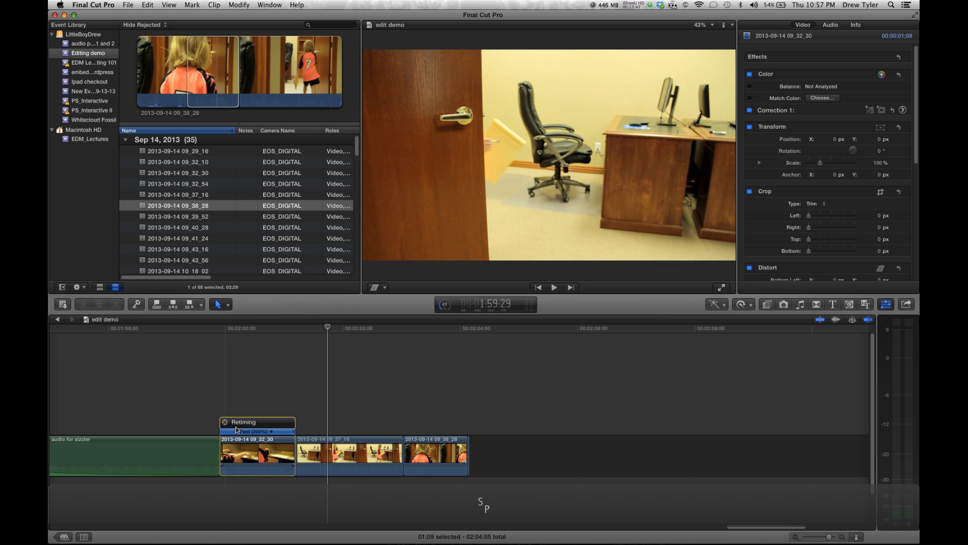
pyautogui.click(271, 432)
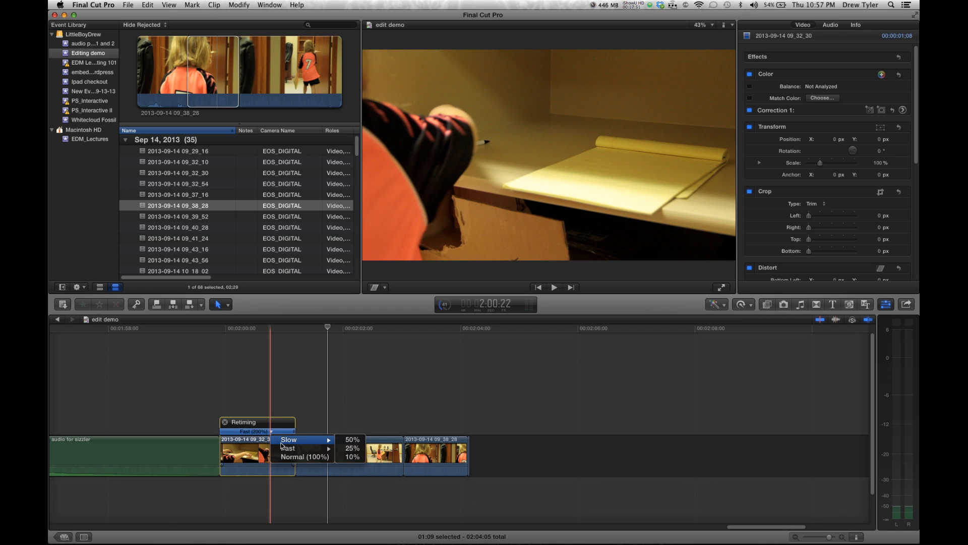
pyautogui.moveTo(300, 449)
pyautogui.click(348, 457)
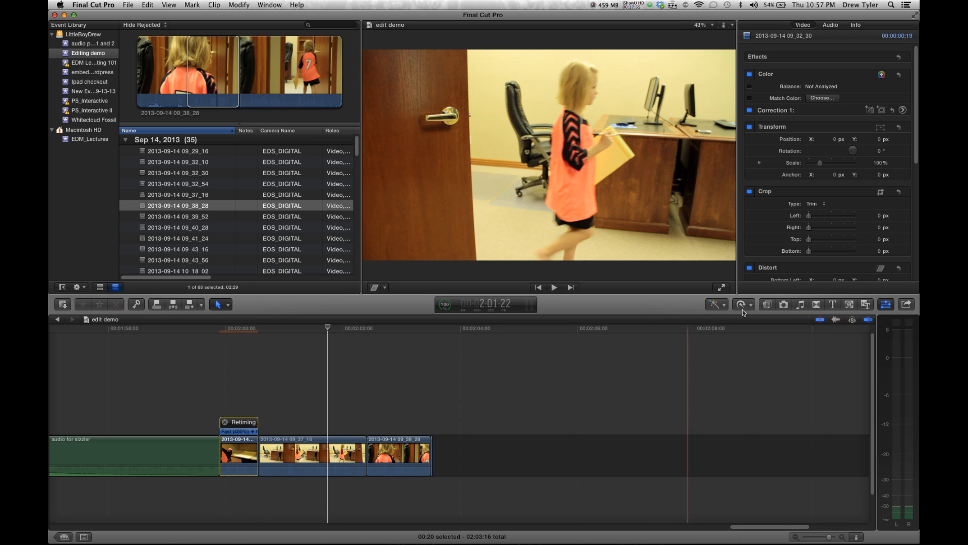
pyautogui.click(749, 304)
pyautogui.click(225, 395)
pyautogui.click(227, 396)
pyautogui.press('Right')
pyautogui.press('Right')
pyautogui.press('Right')
pyautogui.press('Right')
pyautogui.press('Right')
pyautogui.press('Right')
pyautogui.press('Right')
pyautogui.press('Right')
pyautogui.press('Right')
pyautogui.press('Right')
pyautogui.press('Right')
pyautogui.press('Right')
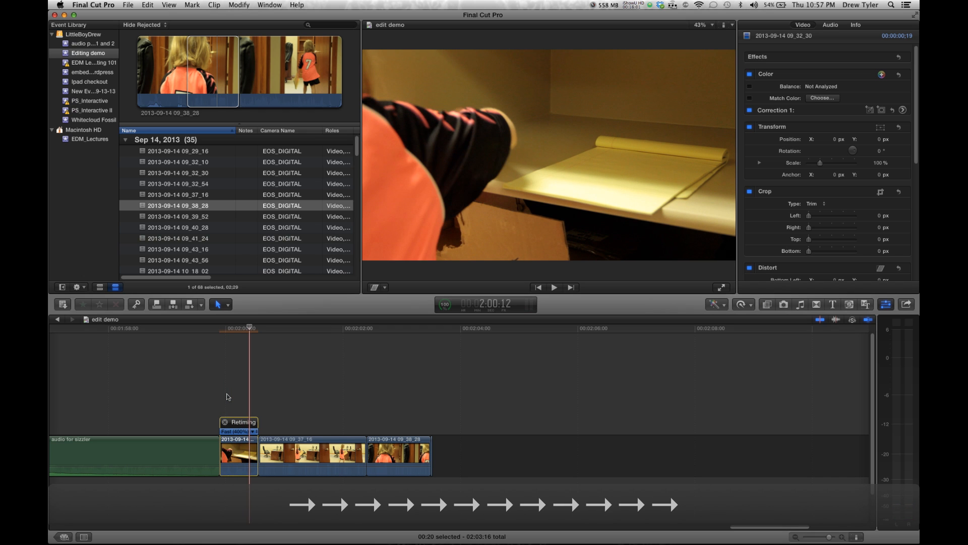
pyautogui.press('super+equal')
pyautogui.press('super+equal')
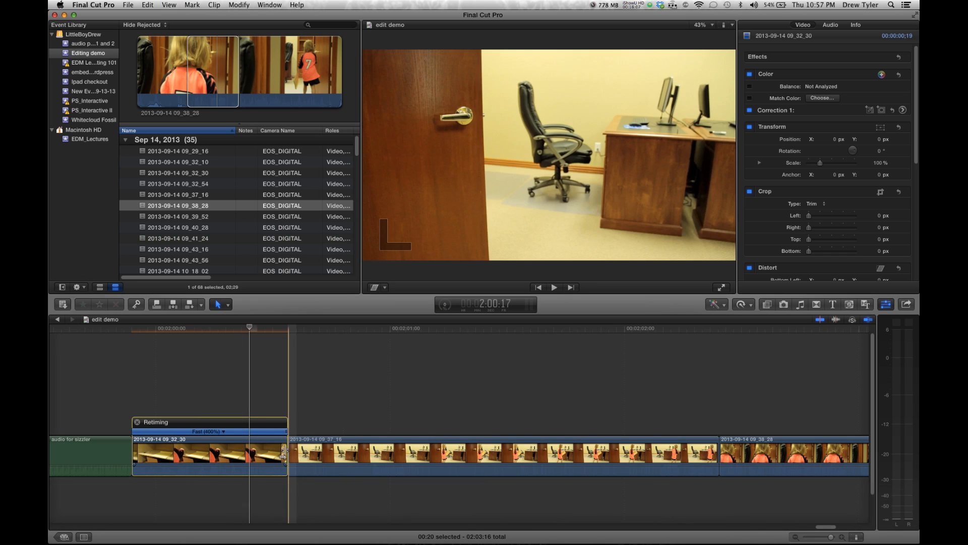
pyautogui.moveTo(283, 454); pyautogui.dragTo(346, 455)
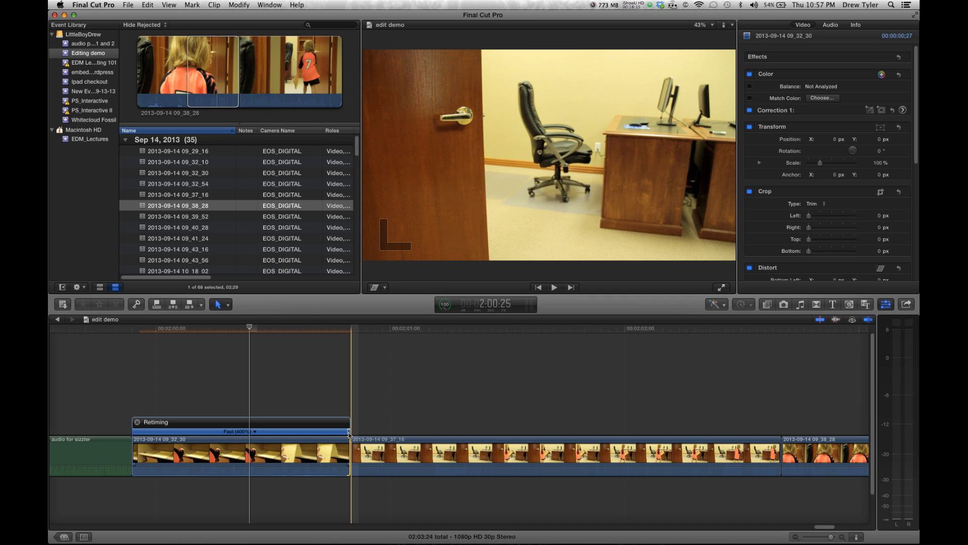
pyautogui.moveTo(349, 432); pyautogui.dragTo(451, 441)
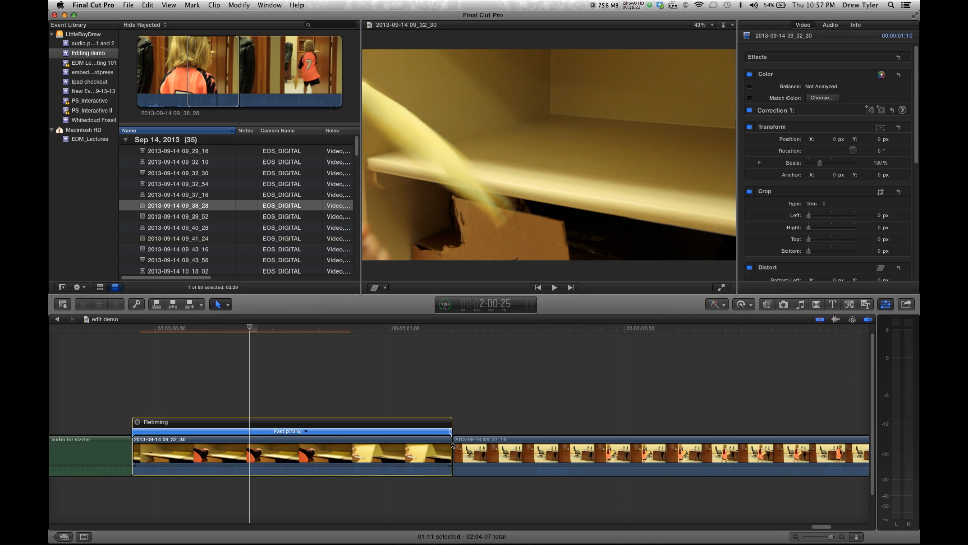
pyautogui.click(305, 432)
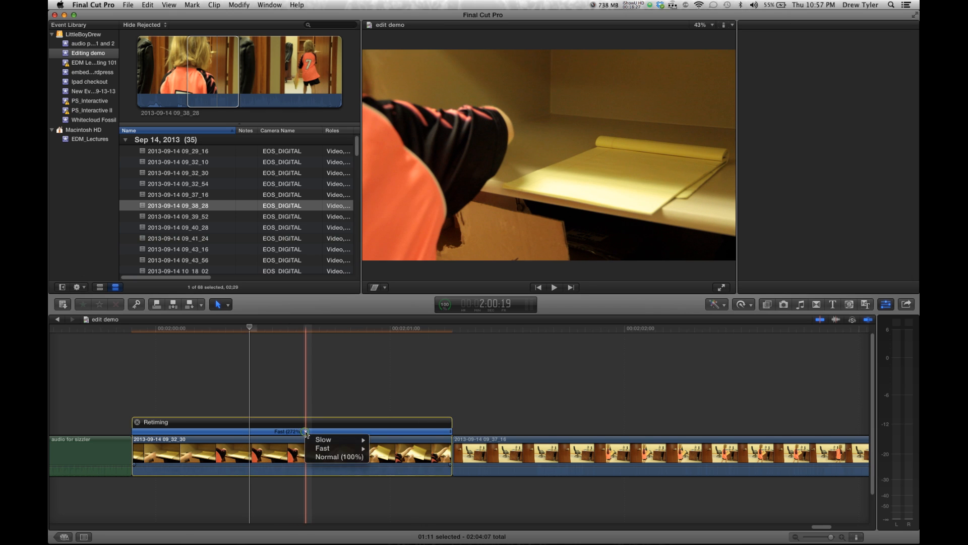
pyautogui.click(326, 457)
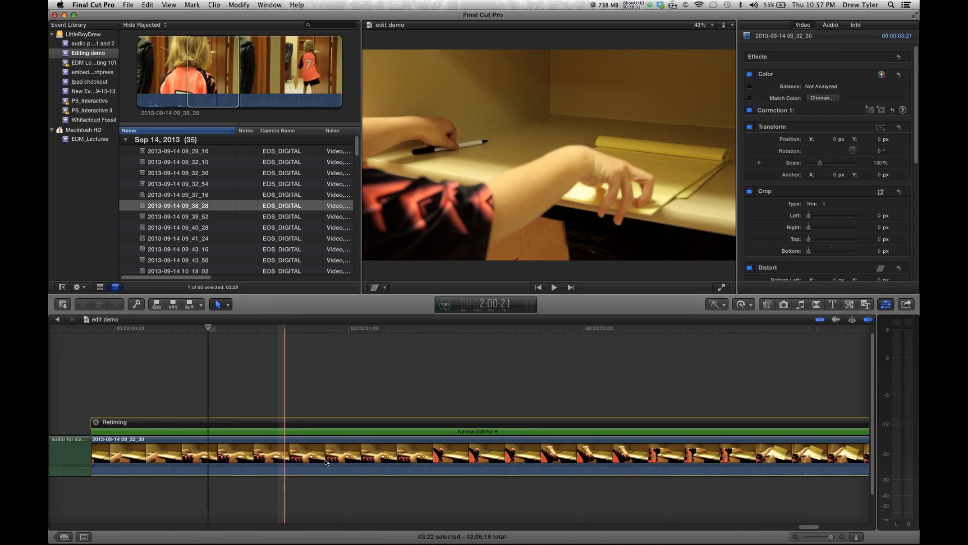
pyautogui.moveTo(831, 537); pyautogui.dragTo(830, 538)
pyautogui.hscroll(5, 514, 454)
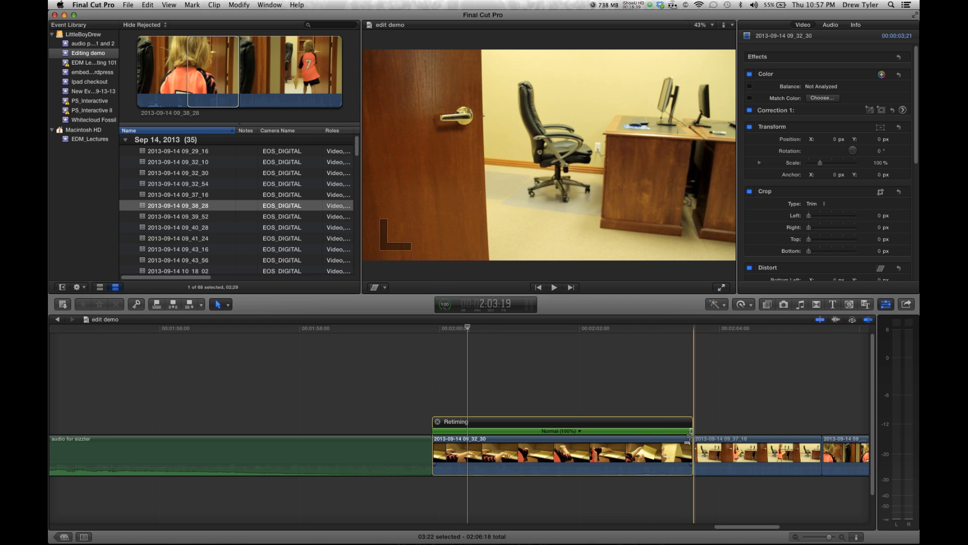
pyautogui.moveTo(692, 433); pyautogui.dragTo(618, 442)
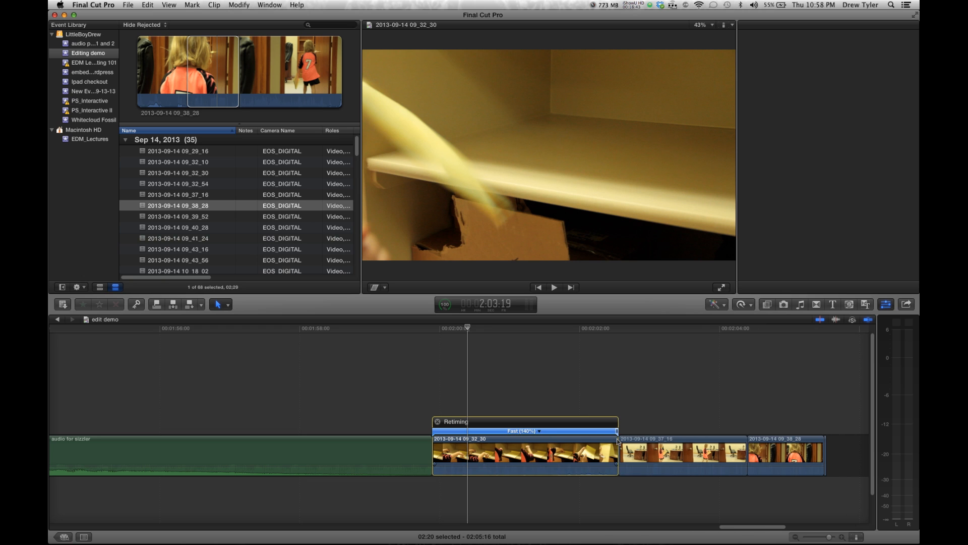
pyautogui.press('super+4')
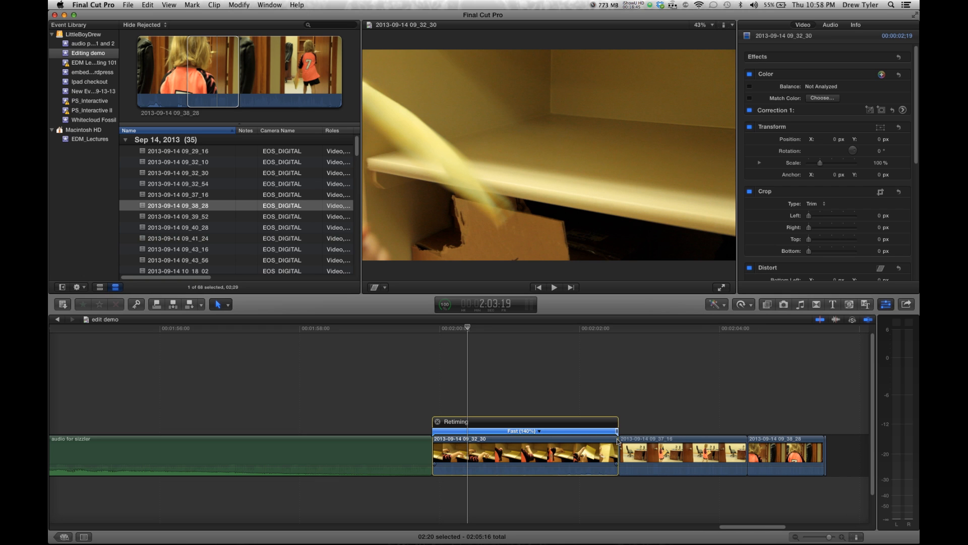
pyautogui.moveTo(617, 440); pyautogui.dragTo(832, 464)
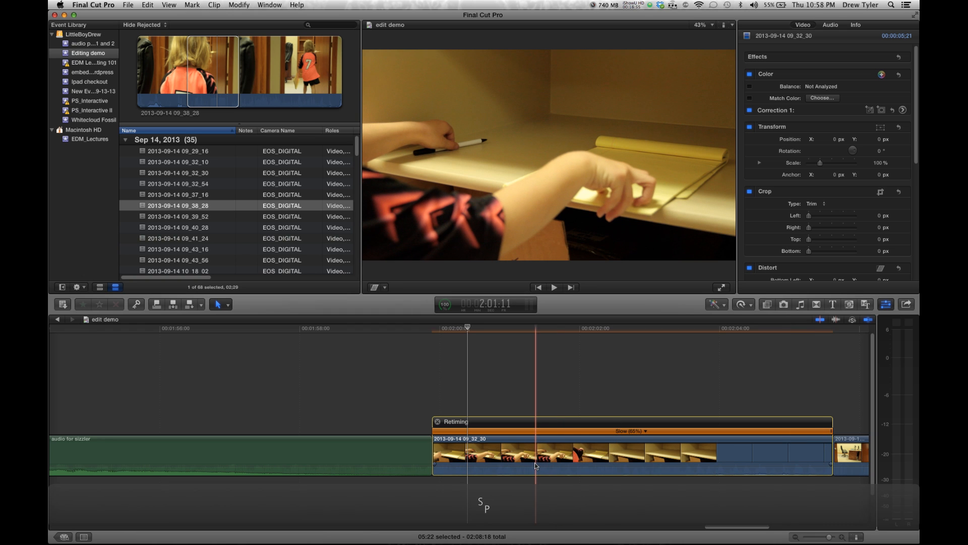
pyautogui.press('space')
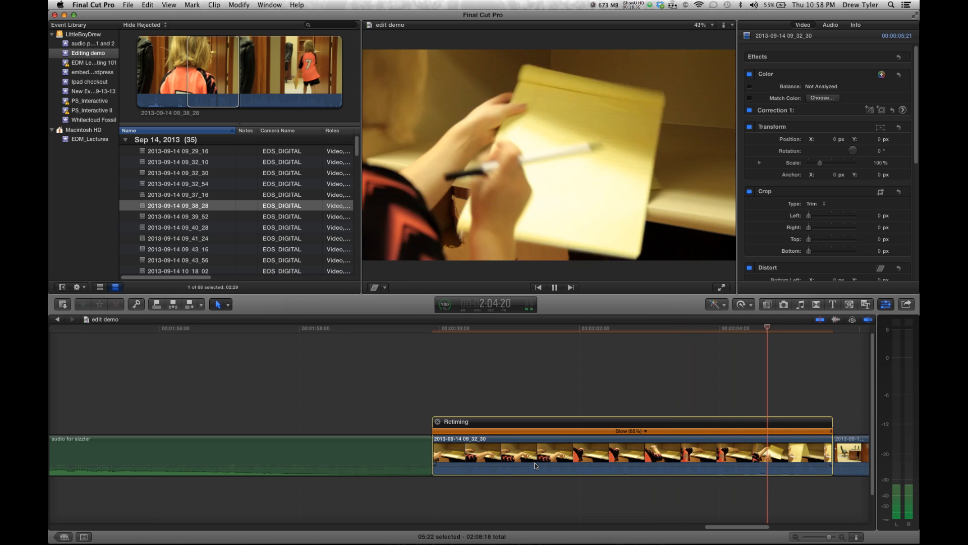
pyautogui.press('space')
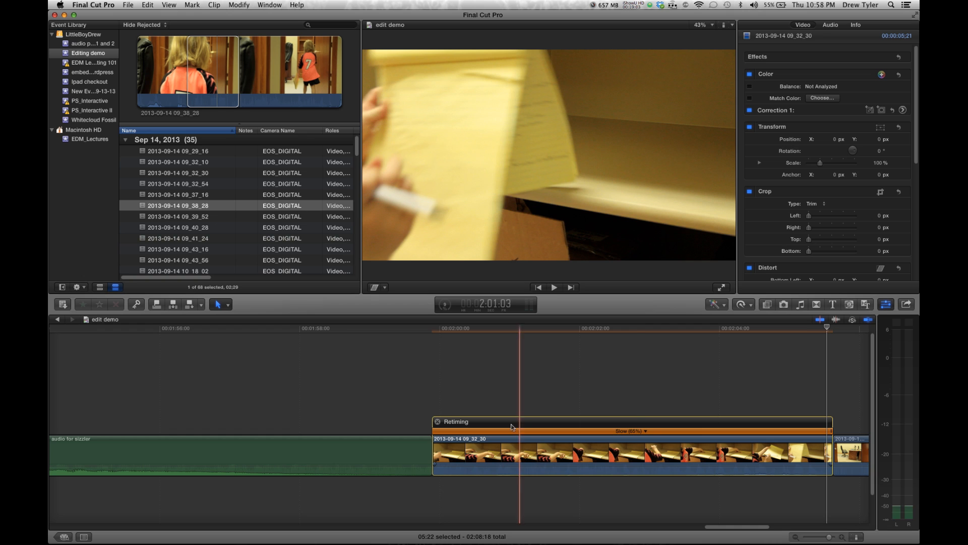
pyautogui.click(639, 432)
pyautogui.click(666, 456)
pyautogui.click(534, 386)
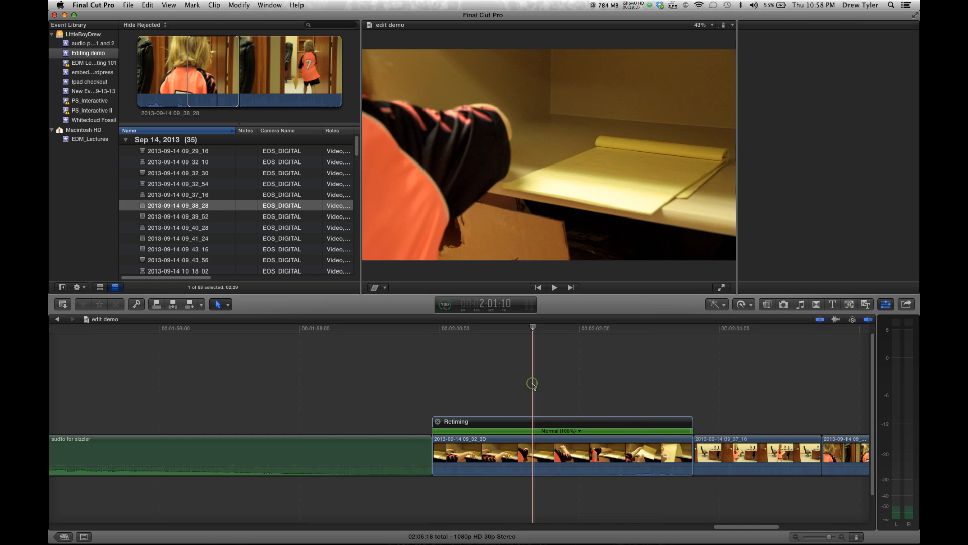
pyautogui.click(438, 422)
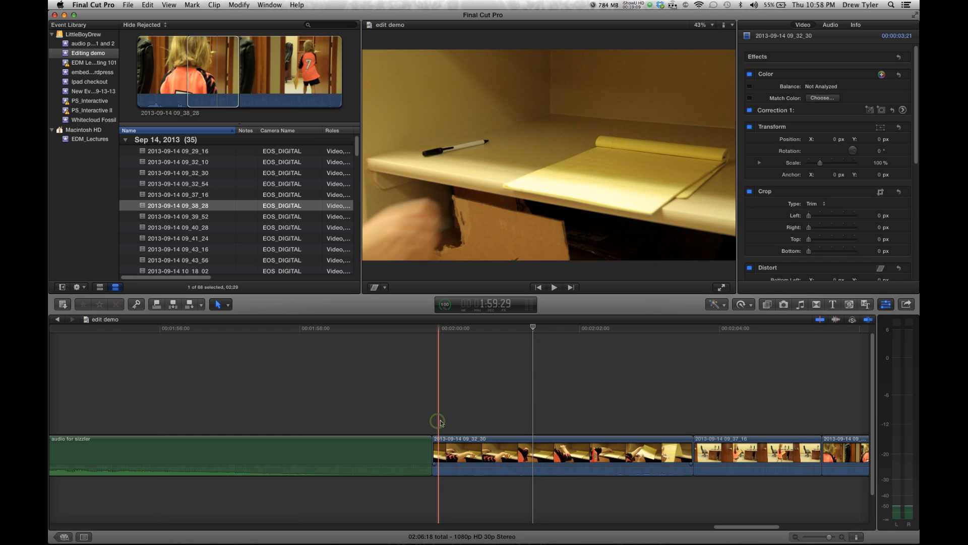
pyautogui.click(533, 439)
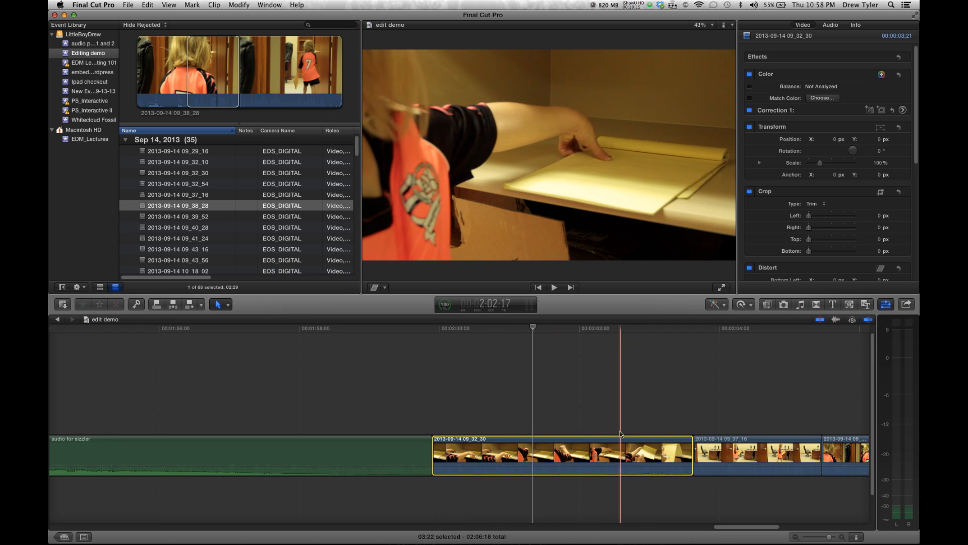
pyautogui.click(589, 425)
pyautogui.click(589, 443)
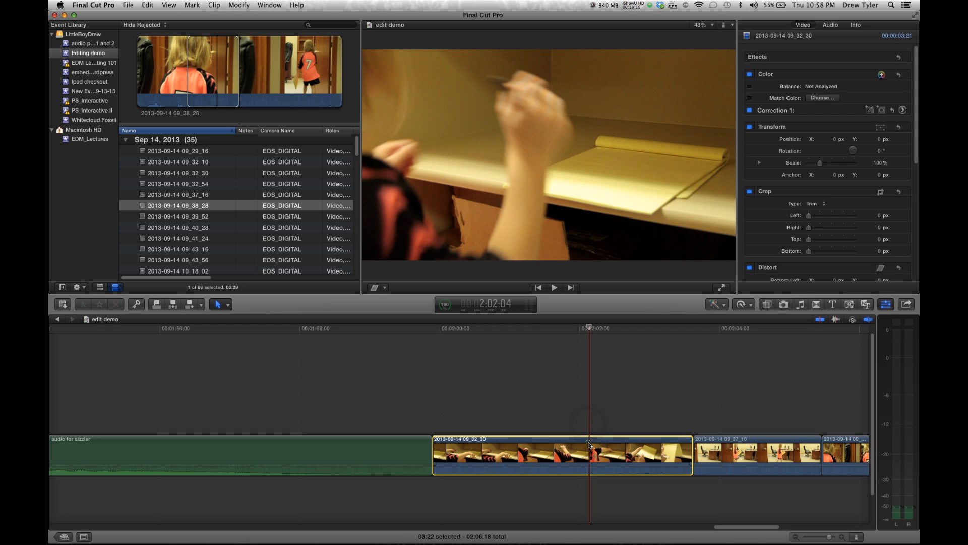
pyautogui.click(742, 304)
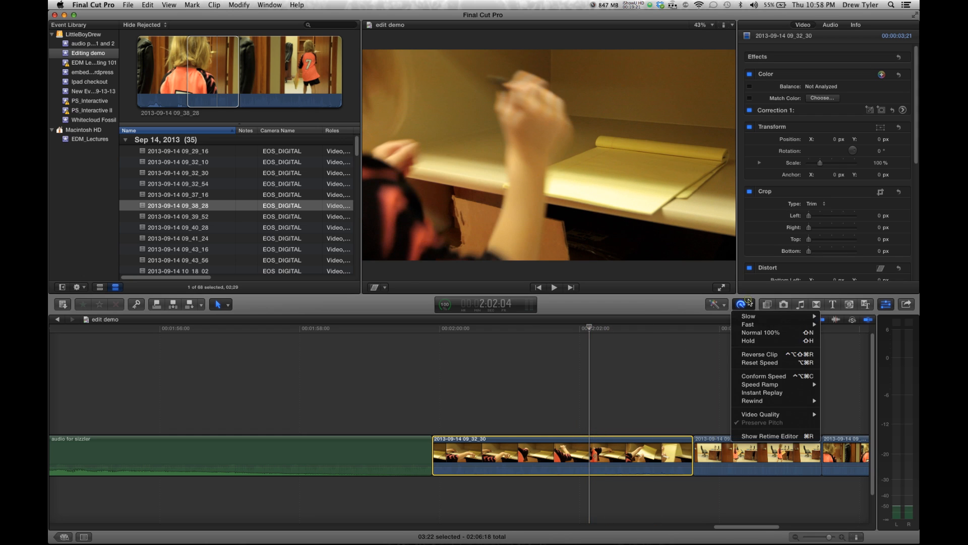
pyautogui.click(753, 341)
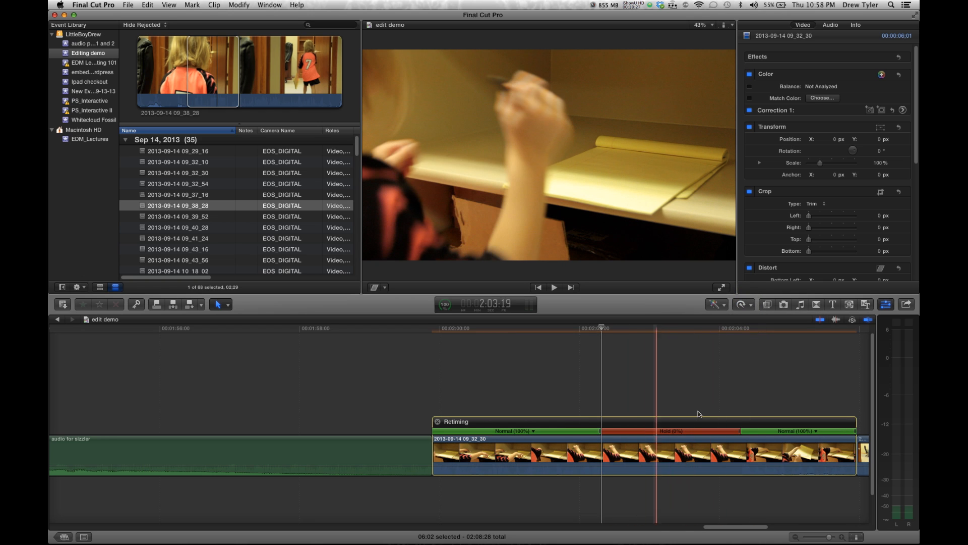
pyautogui.press('space')
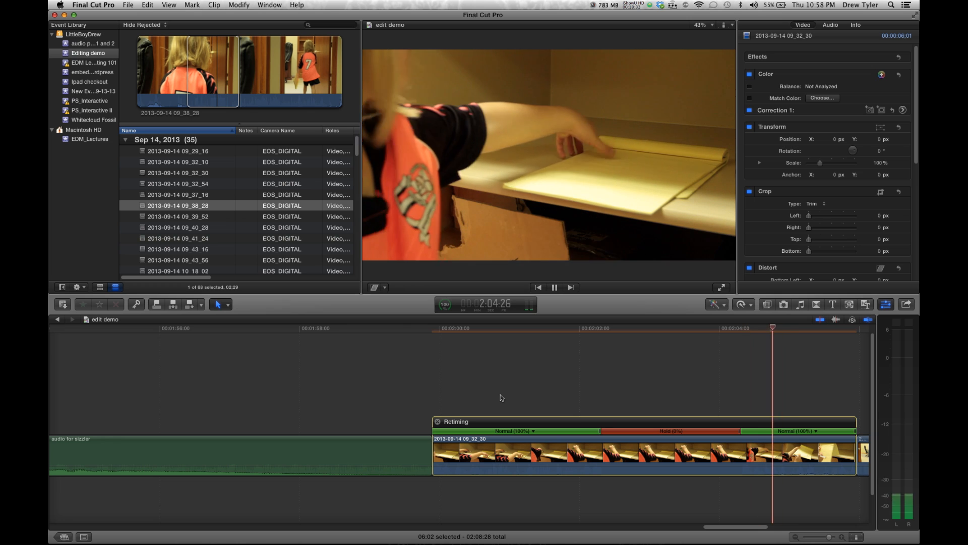
pyautogui.press('space')
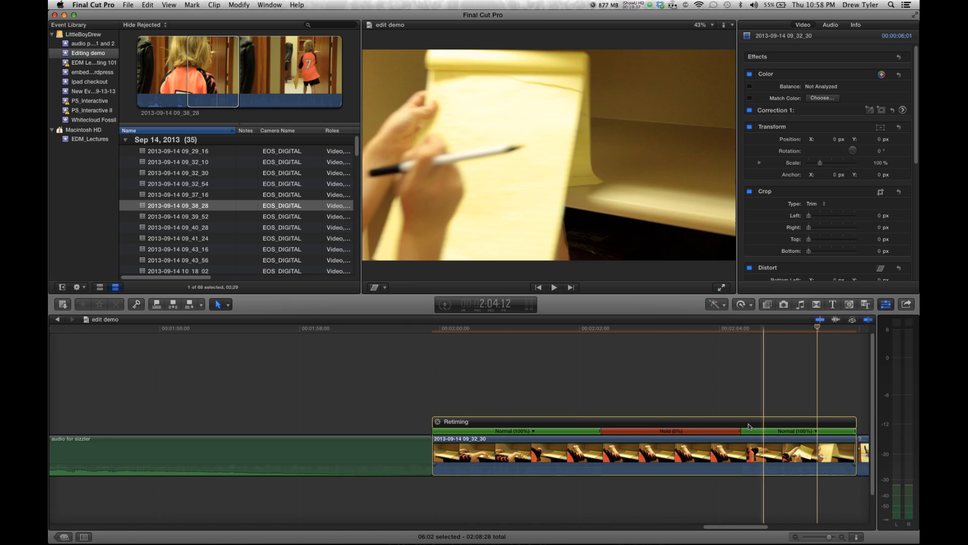
# Shorten the Hold segment slightly and trim the clip's end so it finishes on the hold
pyautogui.moveTo(739, 431)
pyautogui.mouseDown()
pyautogui.moveTo(636, 434)
pyautogui.moveTo(734, 437)
pyautogui.mouseUp()
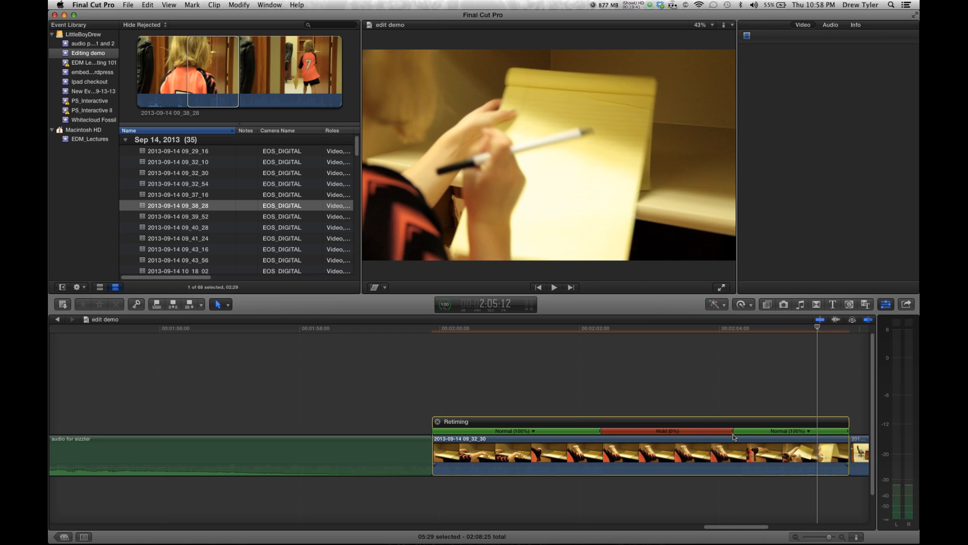
pyautogui.moveTo(849, 452); pyautogui.dragTo(837, 434)
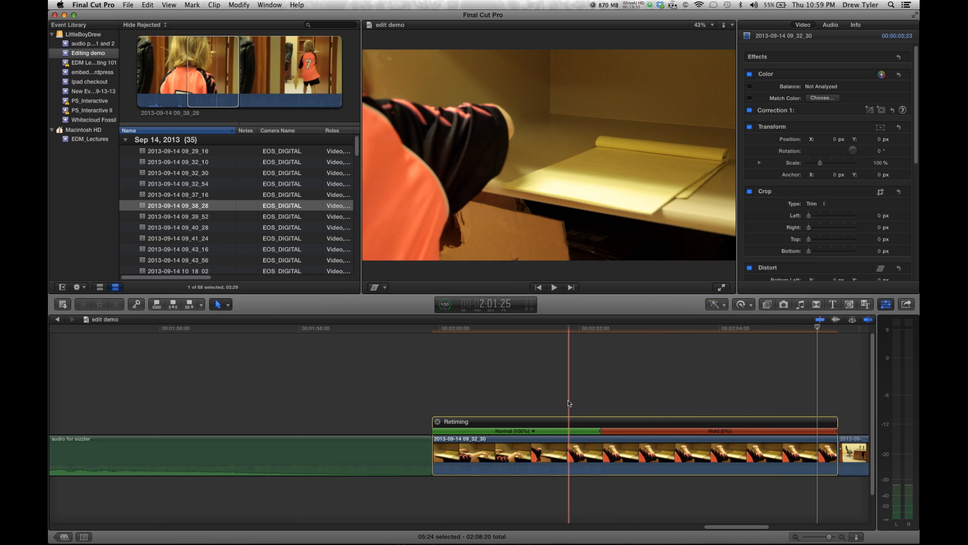
pyautogui.hscroll(10, 569, 403)
pyautogui.click(632, 450)
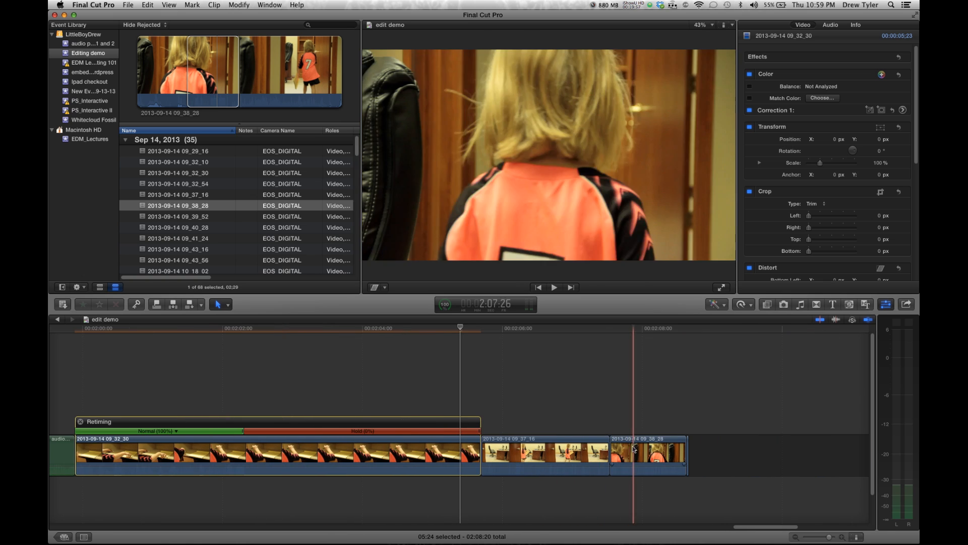
pyautogui.click(687, 452)
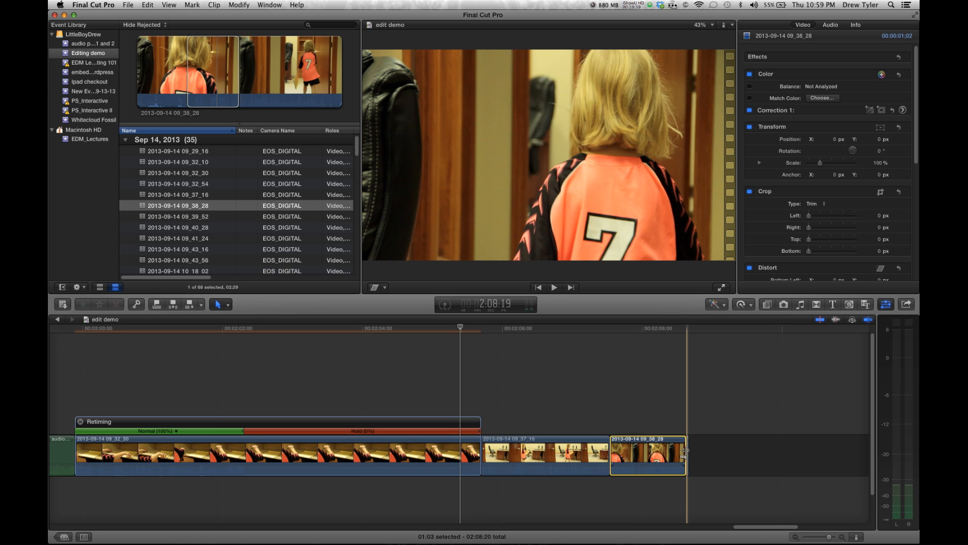
pyautogui.click(689, 452)
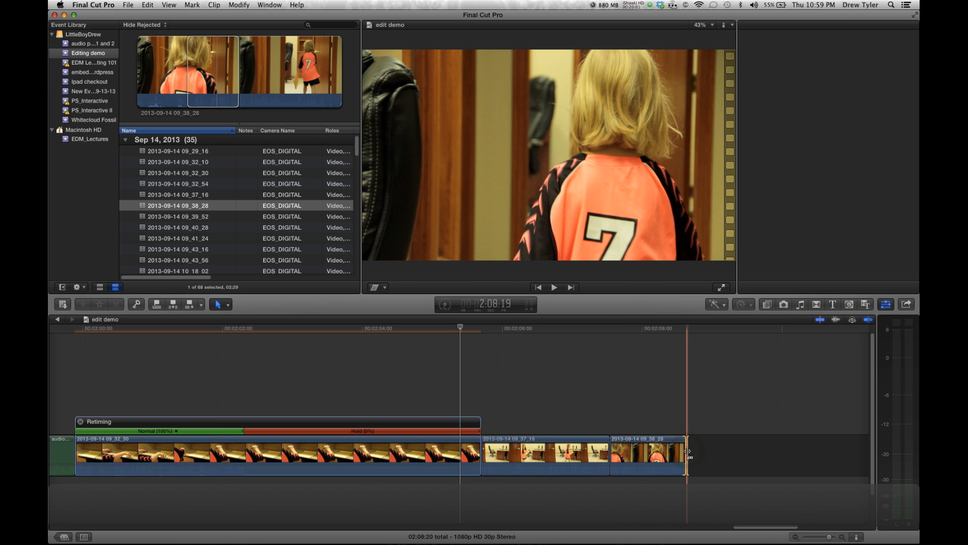
pyautogui.click(690, 453)
pyautogui.click(689, 452)
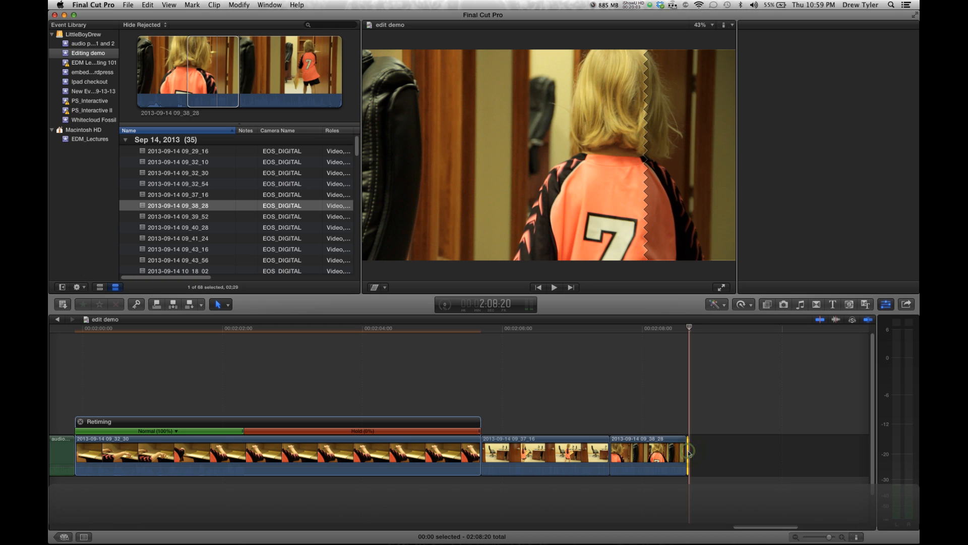
pyautogui.press('Delete')
pyautogui.moveTo(684, 452); pyautogui.dragTo(843, 453)
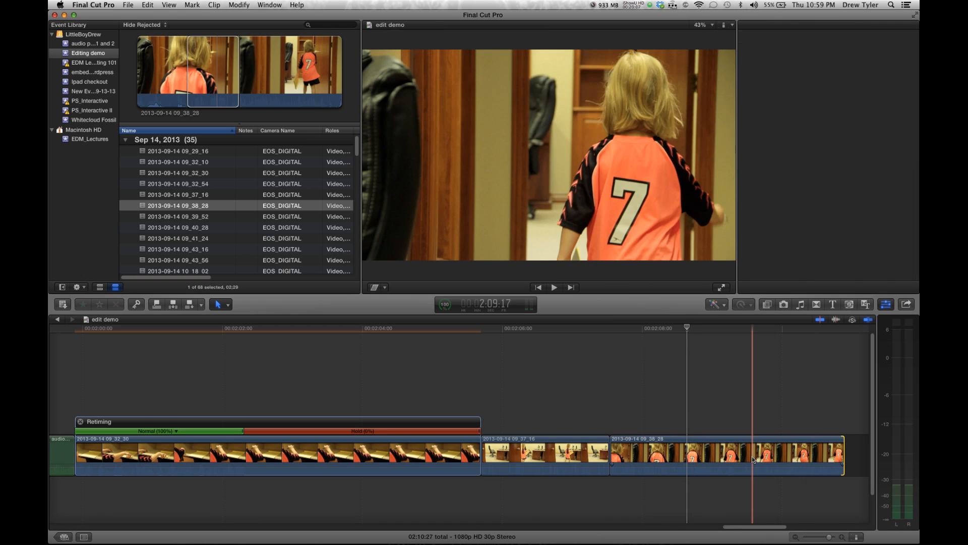
pyautogui.hscroll(5, 753, 459)
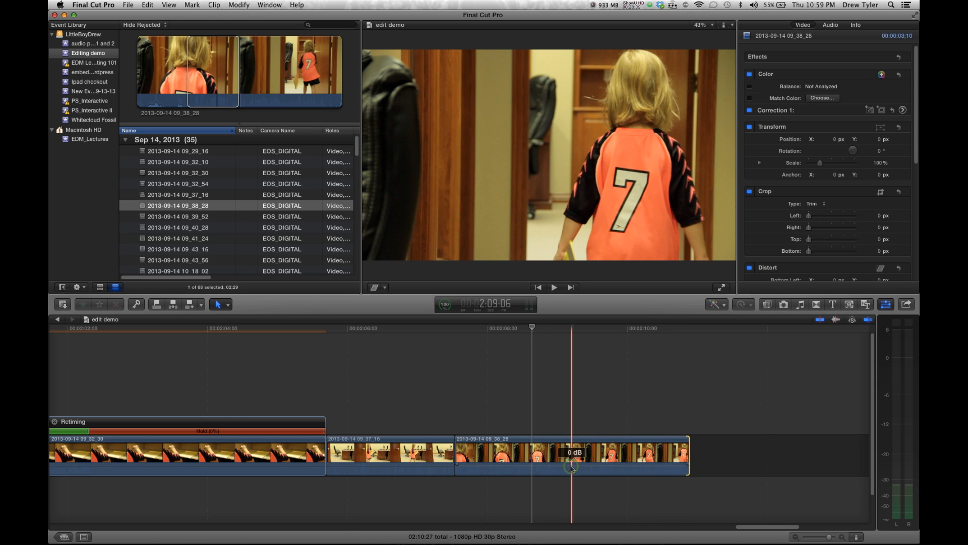
pyautogui.click(564, 459)
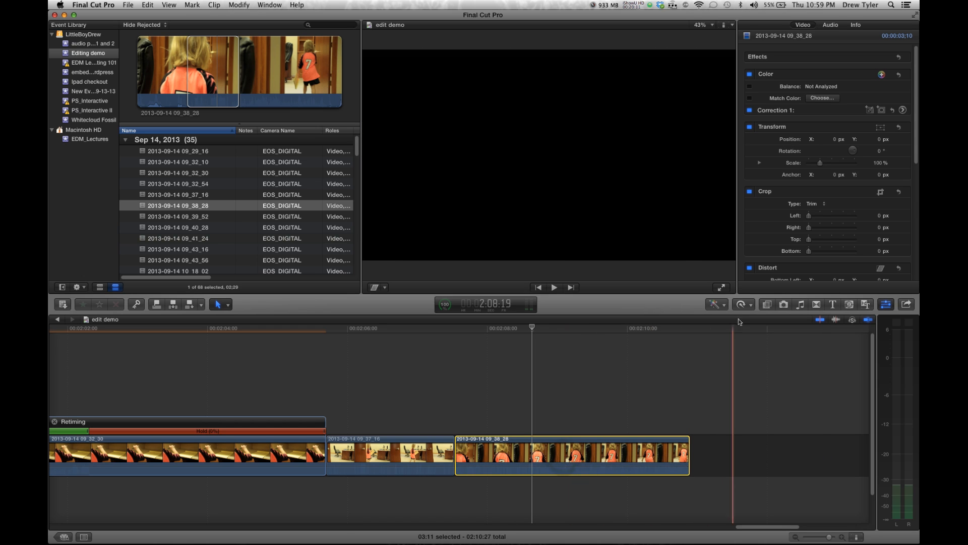
pyautogui.click(743, 303)
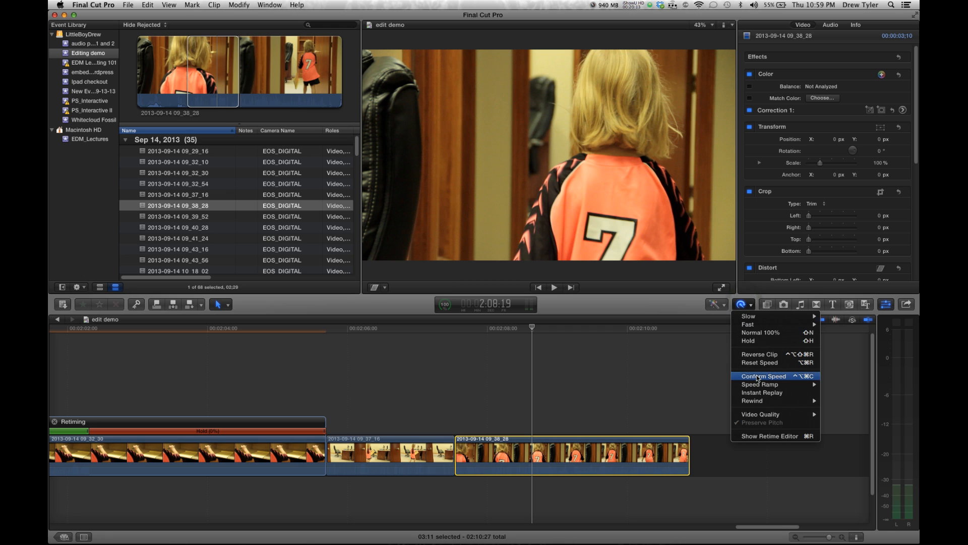
pyautogui.moveTo(759, 386)
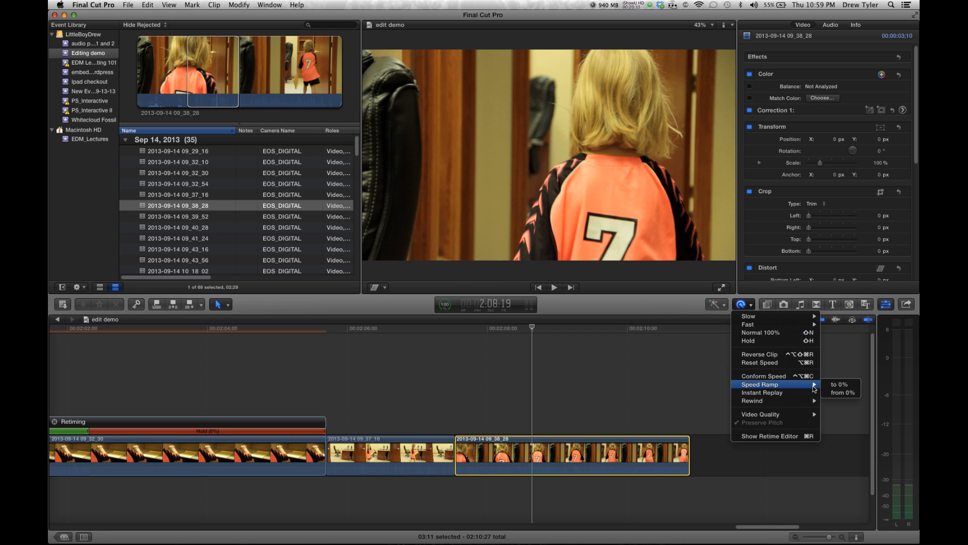
pyautogui.click(836, 385)
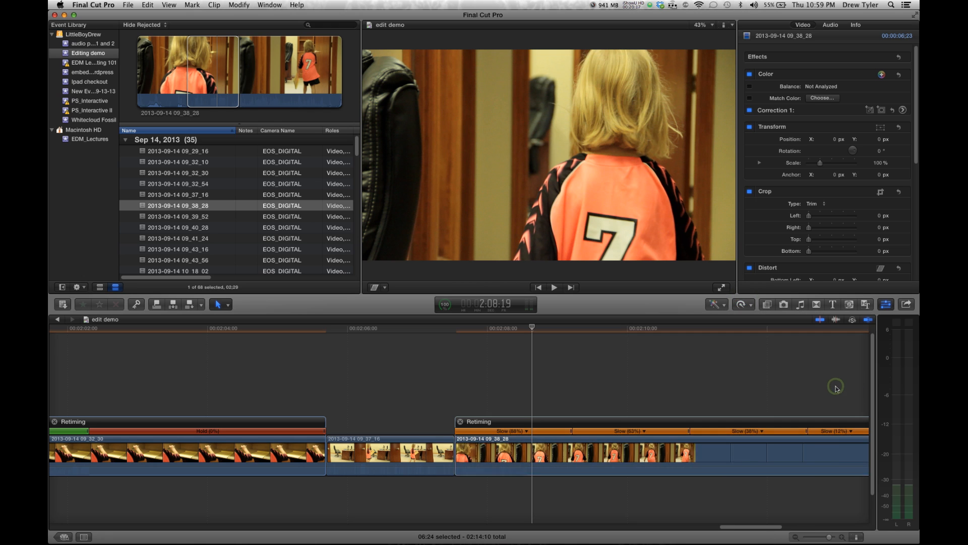
pyautogui.hscroll(3, 837, 389)
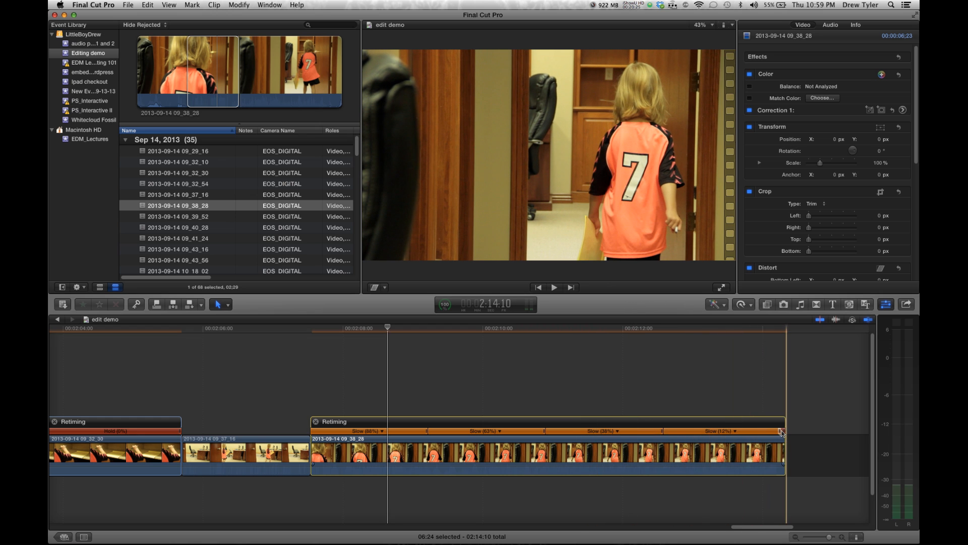
pyautogui.moveTo(784, 433); pyautogui.dragTo(833, 433)
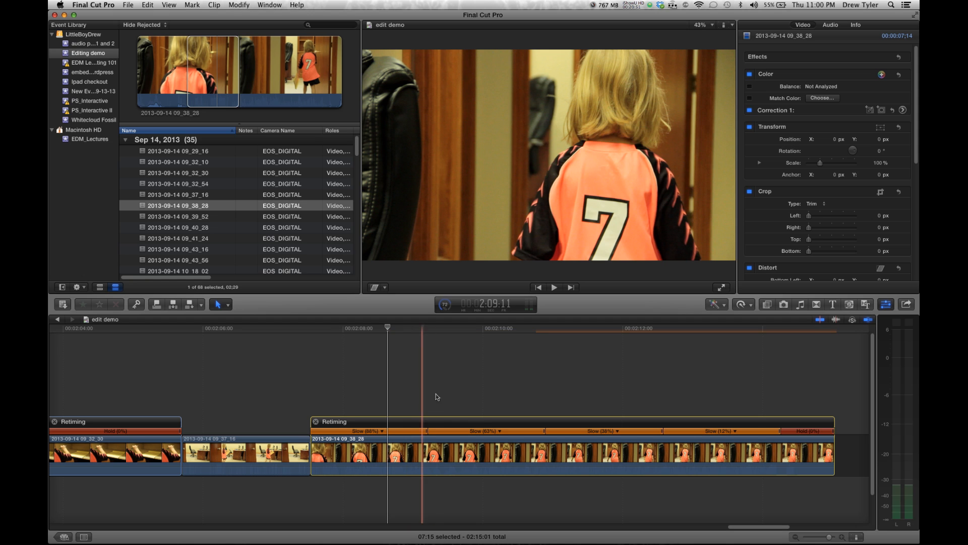
pyautogui.press('space')
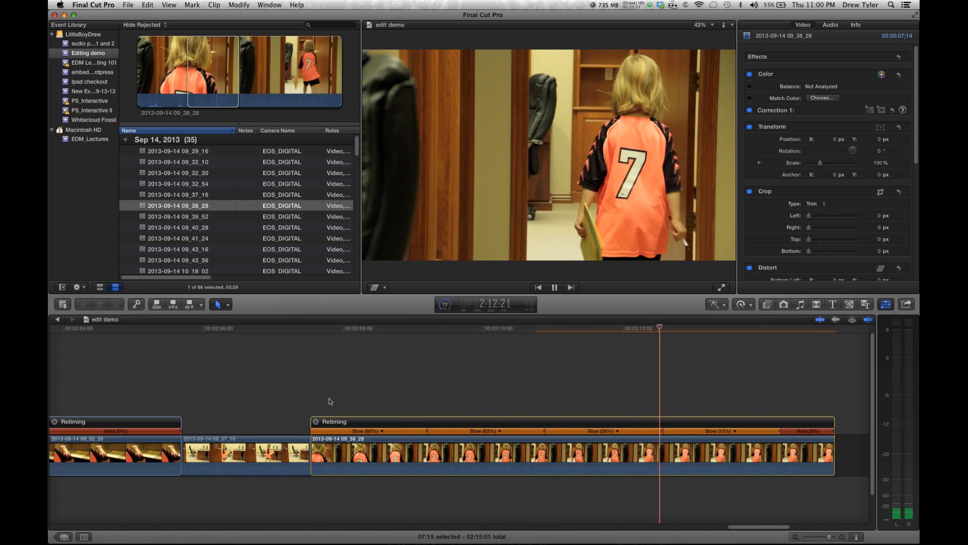
pyautogui.press('space')
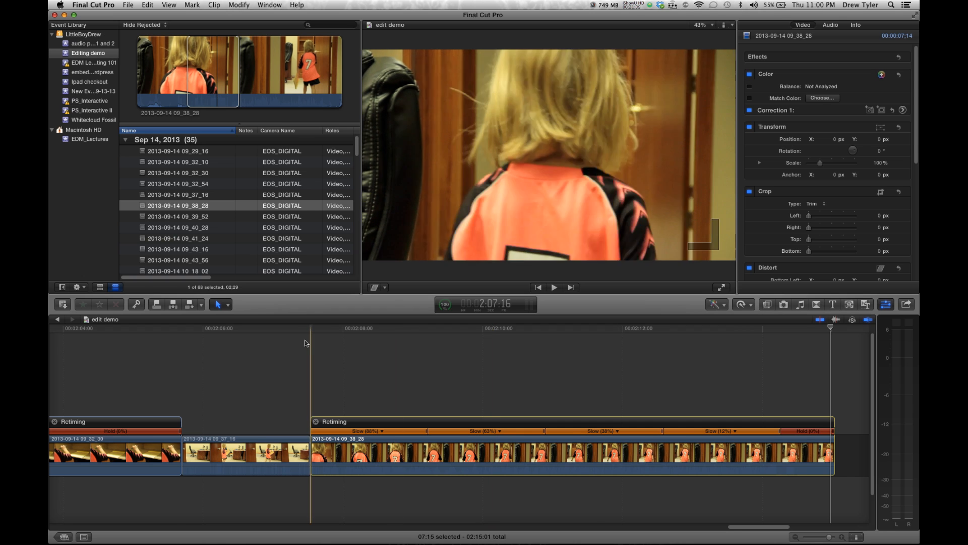
pyautogui.hscroll(-5, 306, 341)
pyautogui.scroll(2, 213, 257)
pyautogui.scroll(-10, 213, 255)
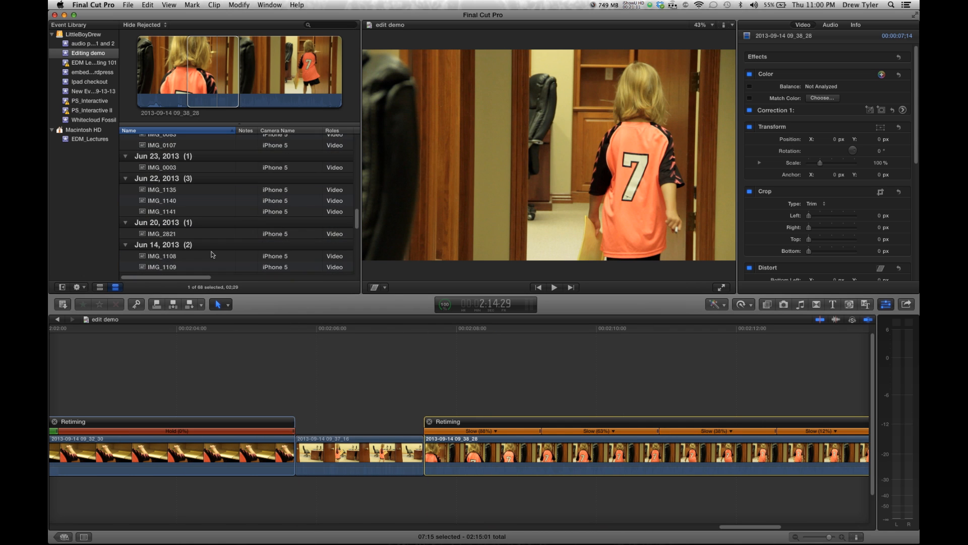
pyautogui.scroll(5, 213, 254)
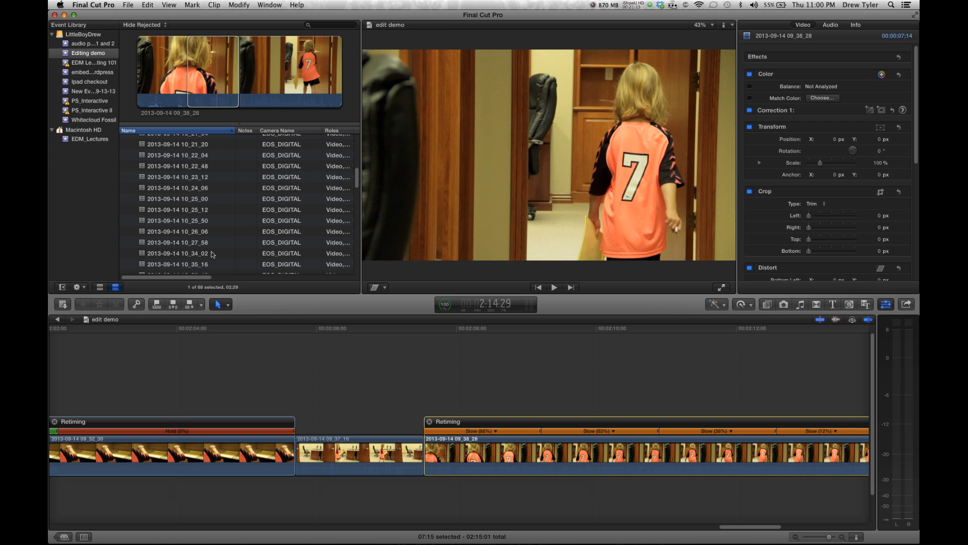
pyautogui.click(212, 254)
pyautogui.scroll(10, 213, 255)
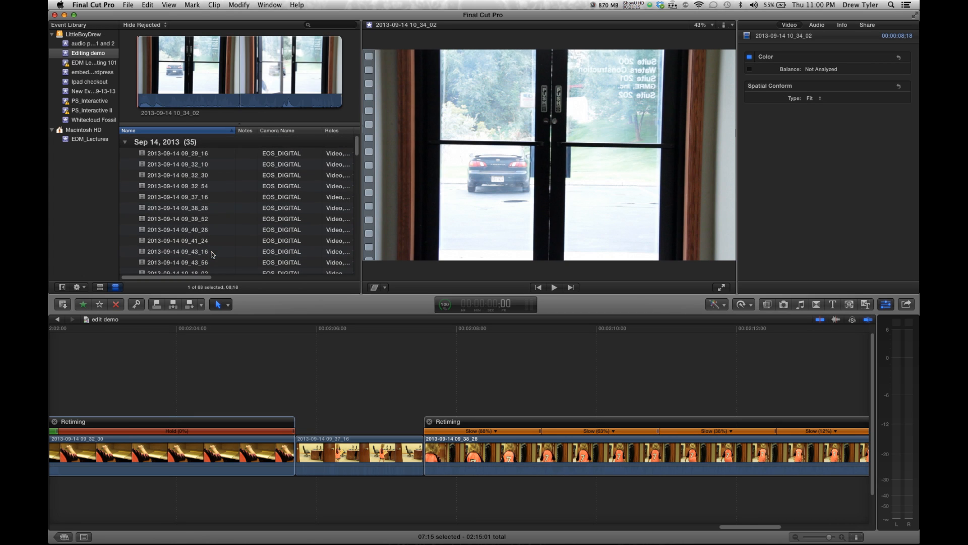
pyautogui.click(216, 198)
pyautogui.click(201, 173)
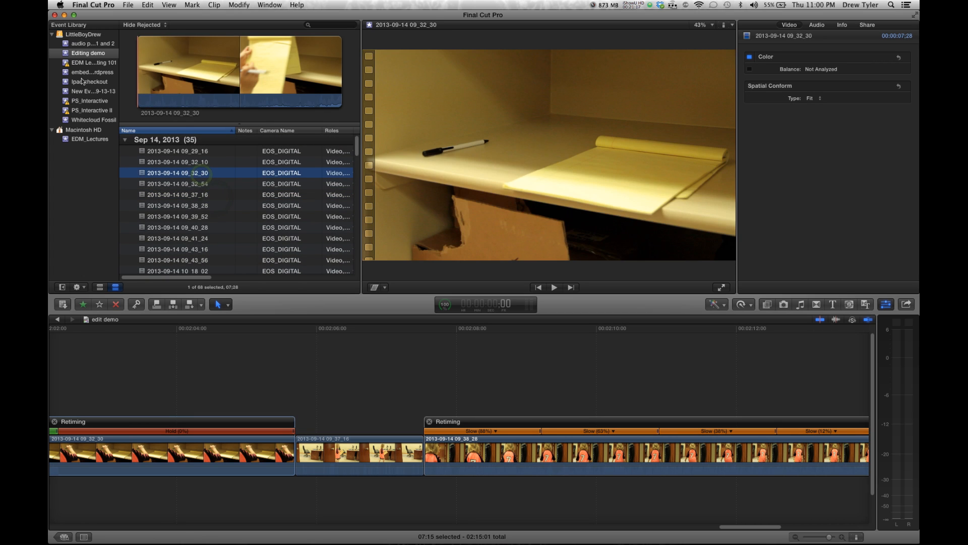
pyautogui.click(96, 63)
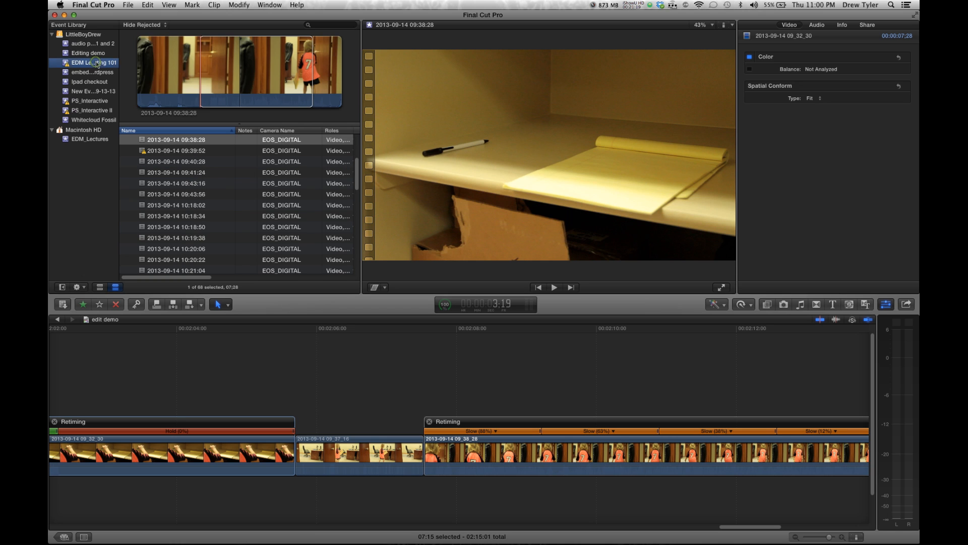
pyautogui.click(168, 162)
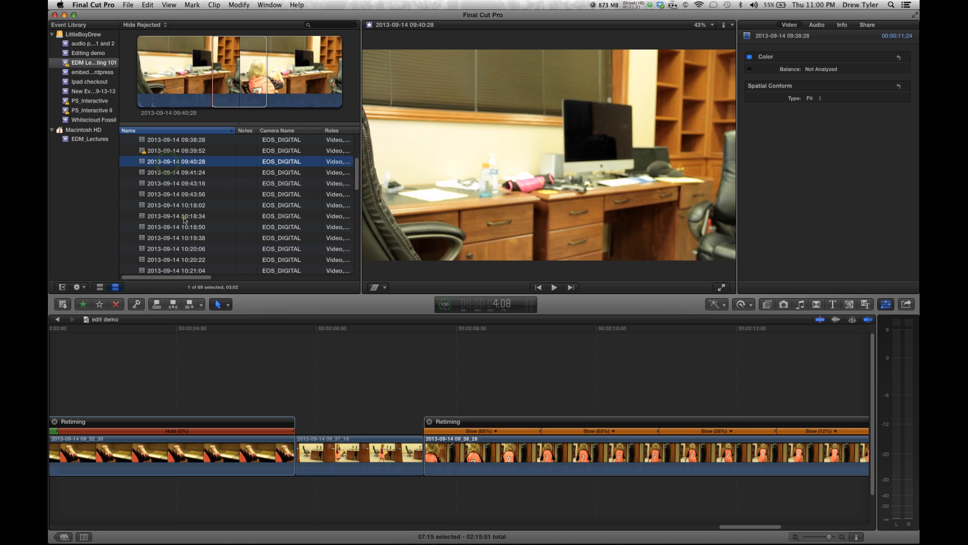
pyautogui.click(184, 216)
pyautogui.scroll(-10, 184, 221)
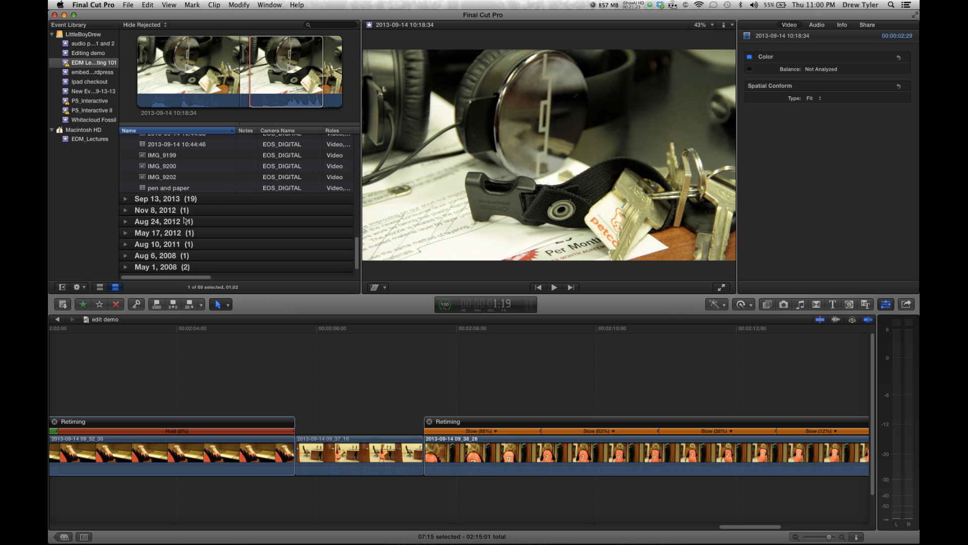
pyautogui.click(197, 144)
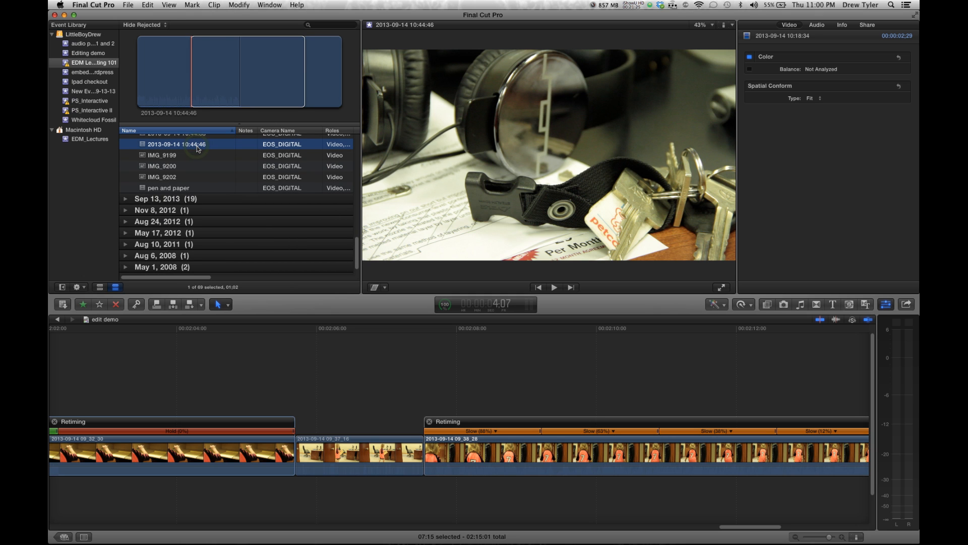
pyautogui.scroll(5, 196, 146)
pyautogui.click(197, 143)
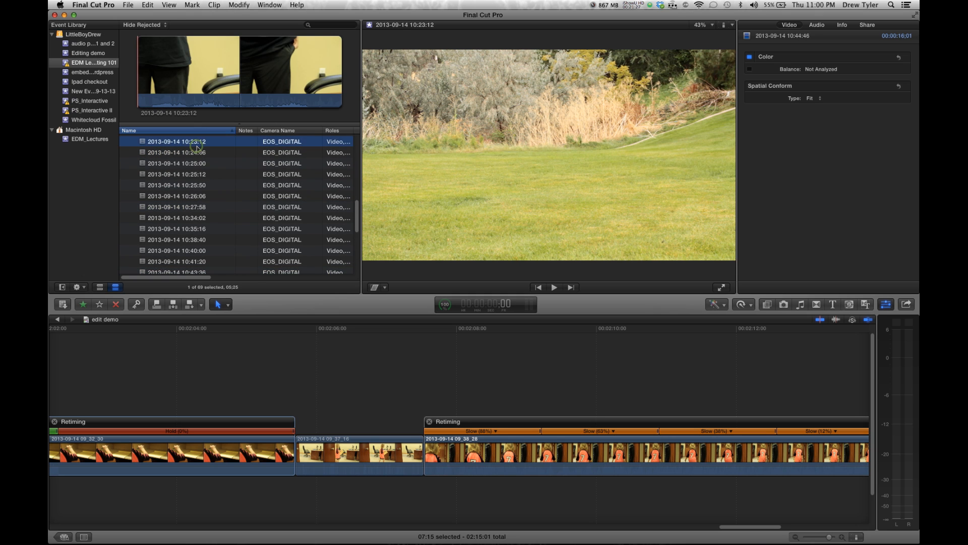
pyautogui.scroll(5, 197, 146)
pyautogui.click(123, 141)
pyautogui.scroll(-10, 183, 244)
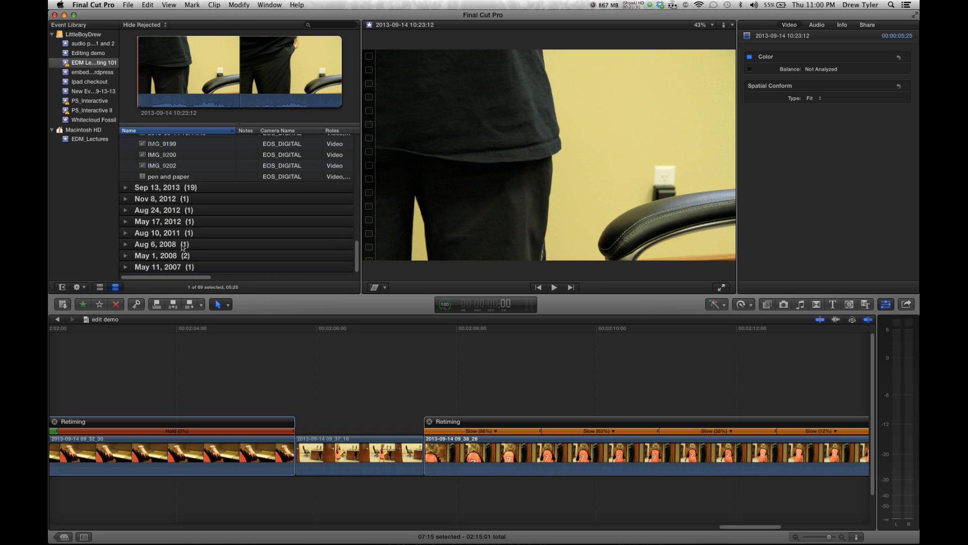
pyautogui.click(125, 188)
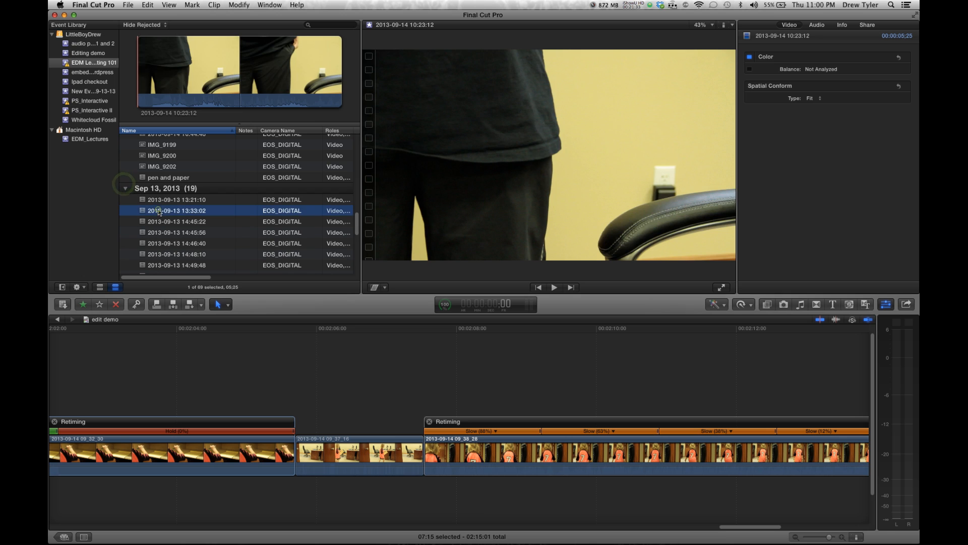
pyautogui.click(160, 221)
pyautogui.click(161, 211)
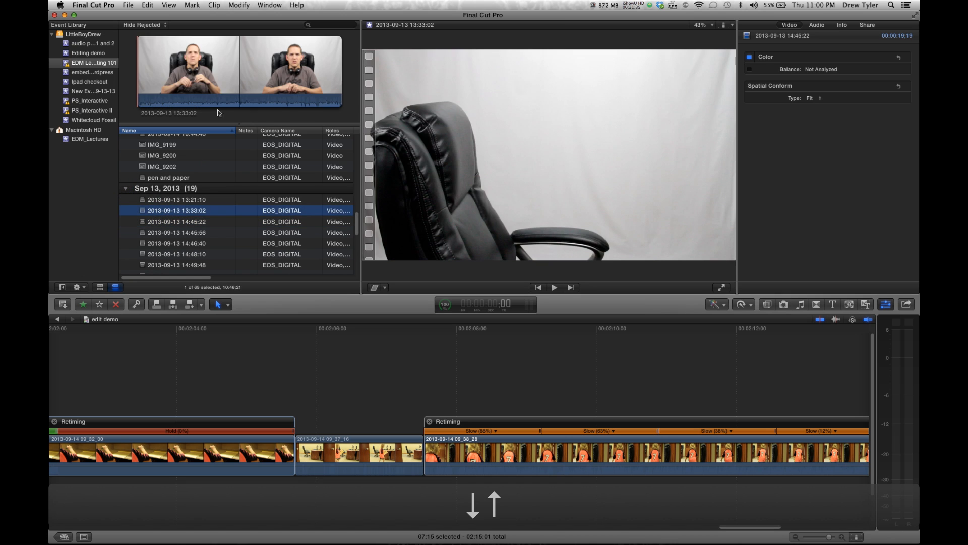
pyautogui.click(211, 78)
pyautogui.moveTo(211, 79); pyautogui.dragTo(219, 79)
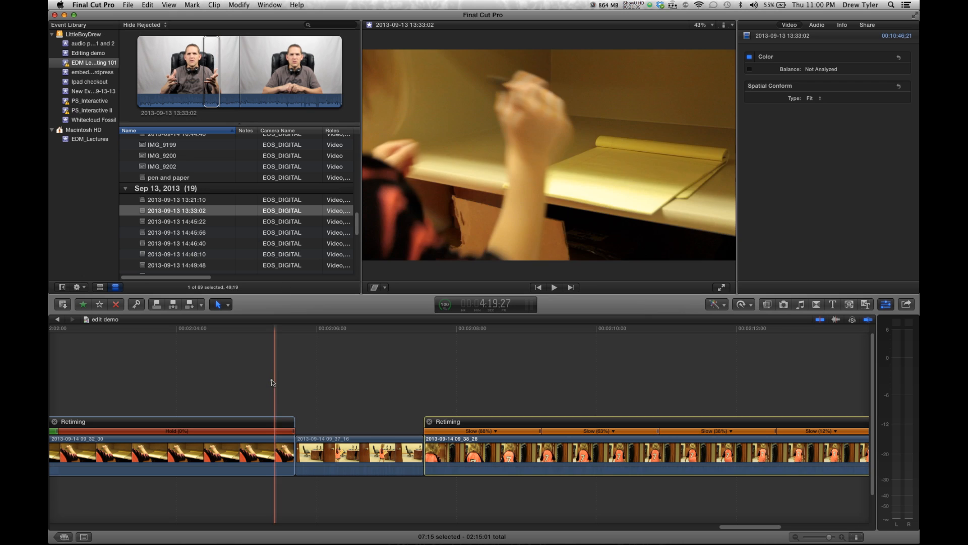
pyautogui.moveTo(271, 380); pyautogui.dragTo(466, 479)
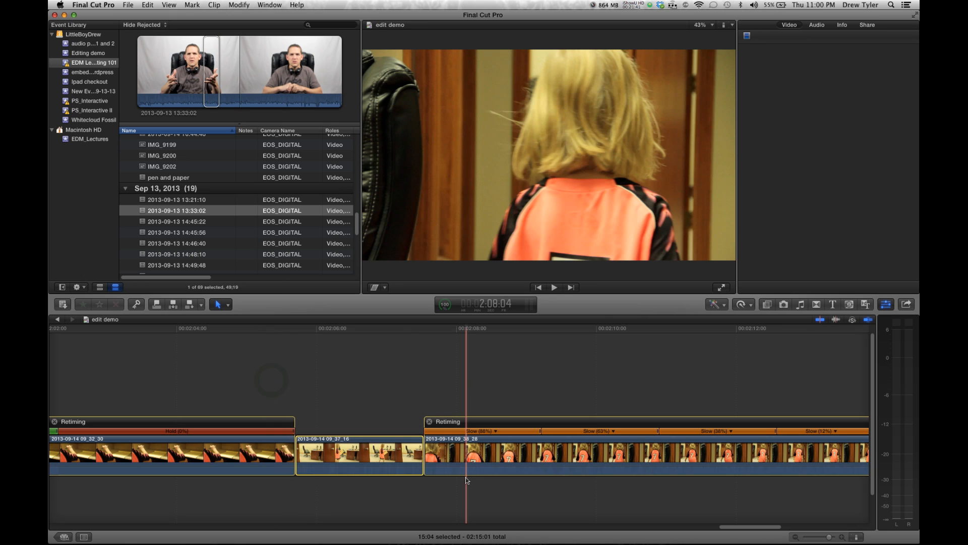
pyautogui.press('Delete')
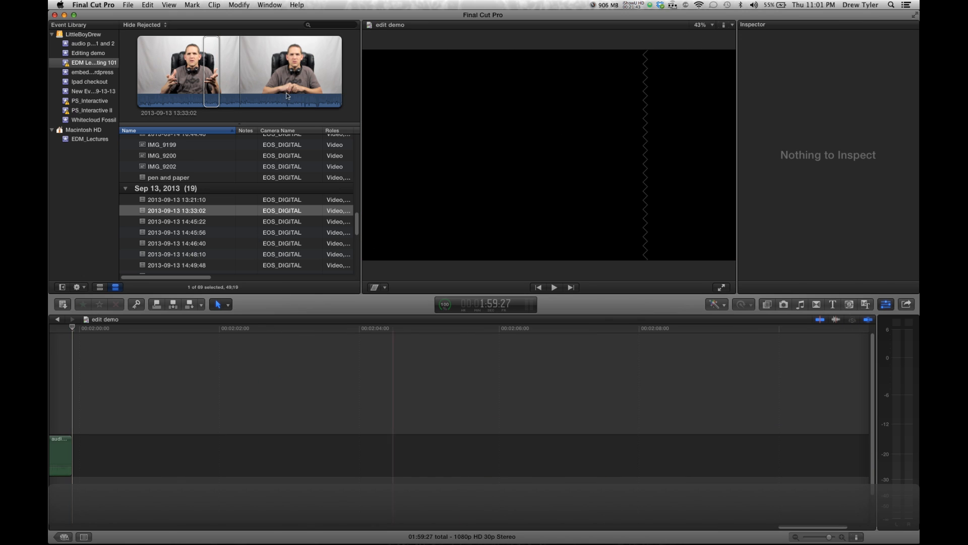
pyautogui.click(212, 85)
pyautogui.moveTo(212, 85); pyautogui.dragTo(188, 457)
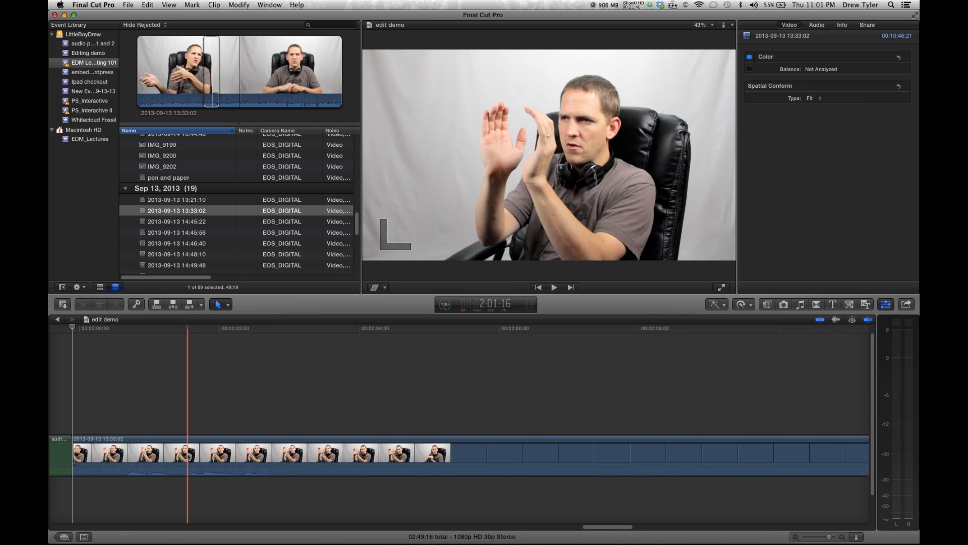
pyautogui.click(119, 416)
pyautogui.press('space')
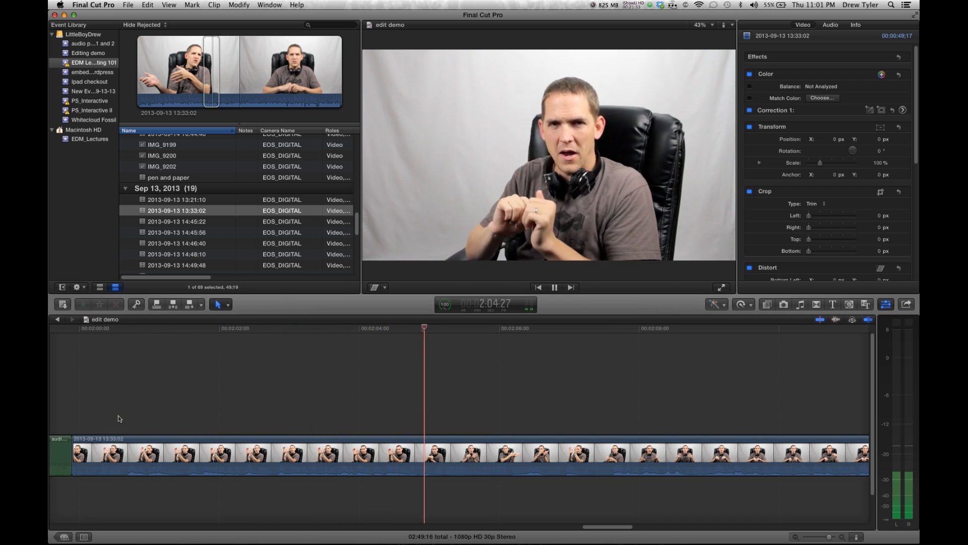
pyautogui.press('space')
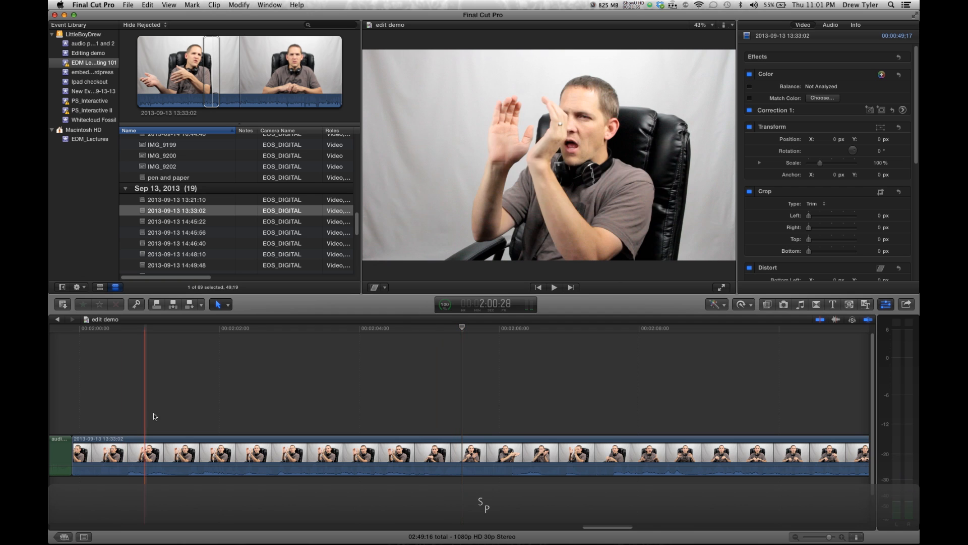
pyautogui.click(131, 446)
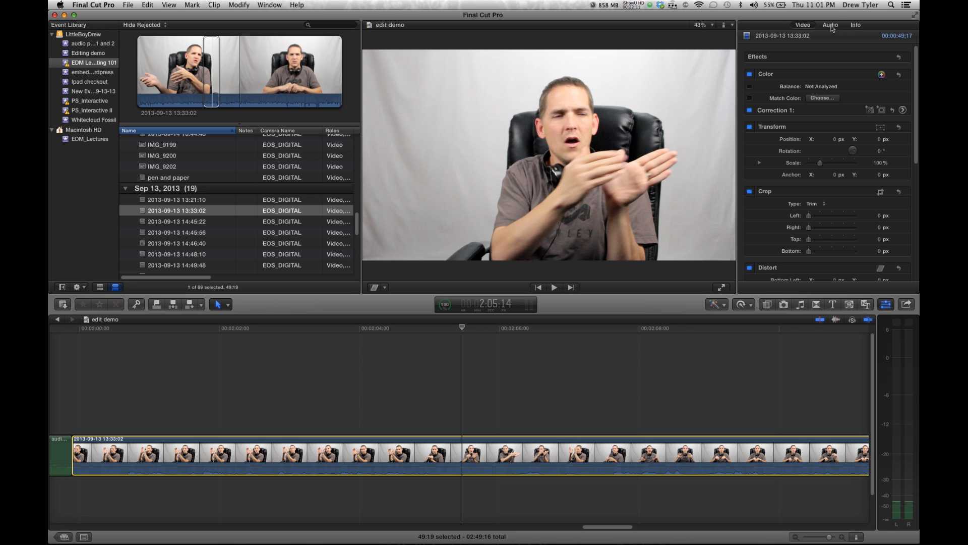
pyautogui.click(831, 25)
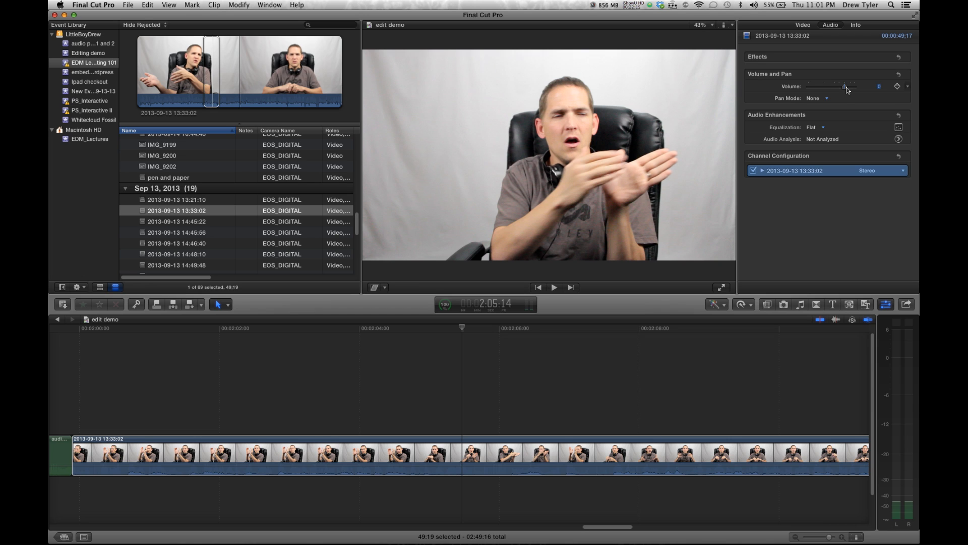
pyautogui.moveTo(854, 91)
pyautogui.mouseDown()
pyautogui.moveTo(871, 91)
pyautogui.moveTo(830, 90)
pyautogui.moveTo(840, 89)
pyautogui.mouseUp()
pyautogui.click(482, 467)
pyautogui.moveTo(482, 467); pyautogui.dragTo(487, 444)
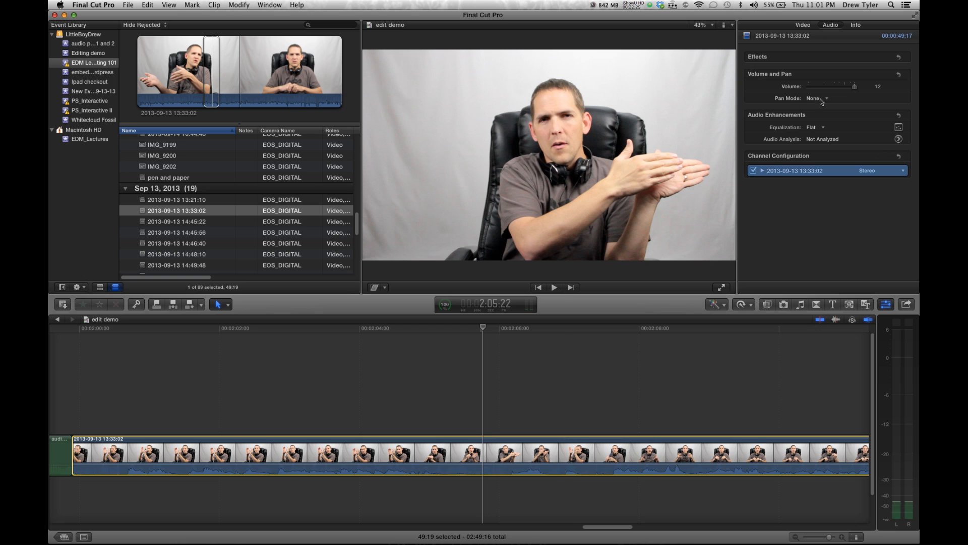
pyautogui.moveTo(855, 89)
pyautogui.mouseDown()
pyautogui.moveTo(829, 87)
pyautogui.moveTo(857, 86)
pyautogui.mouseUp()
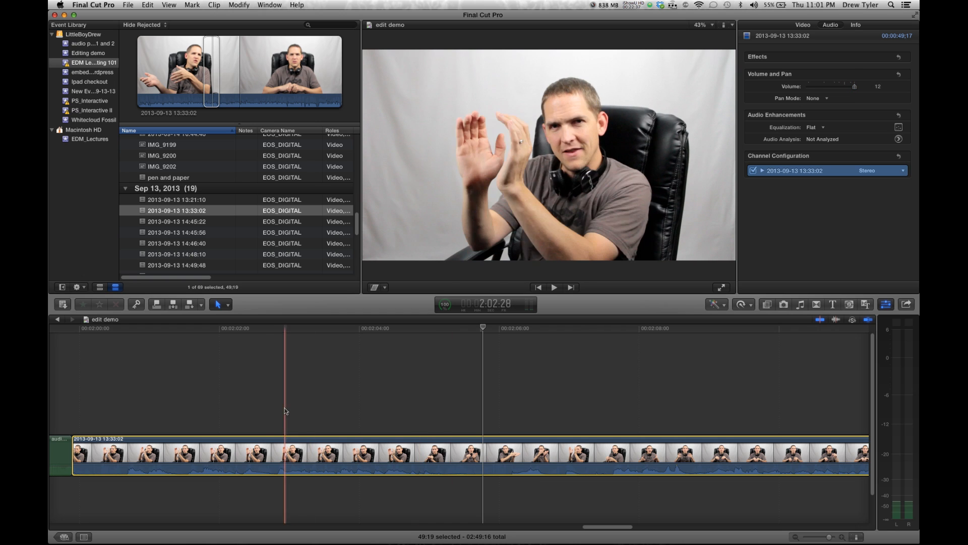
pyautogui.press('space')
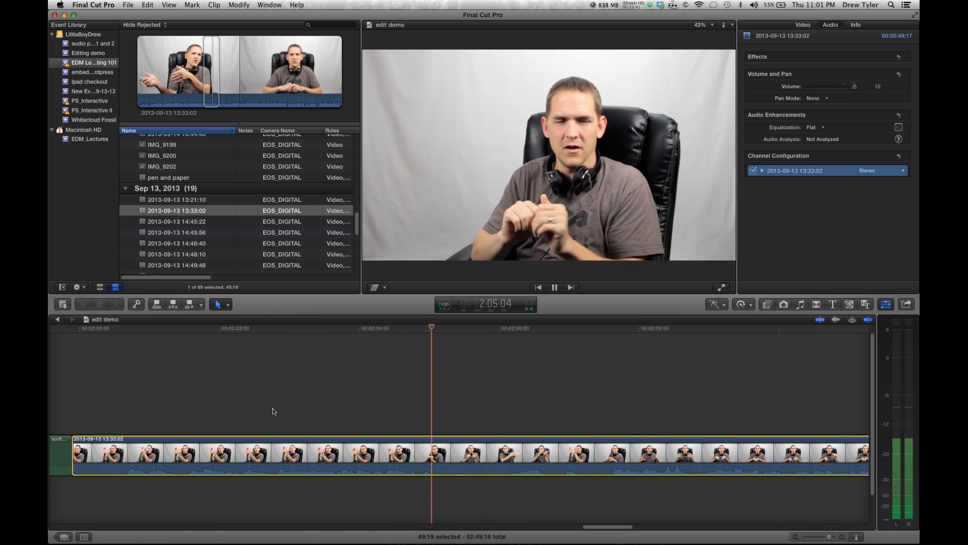
pyautogui.press('space')
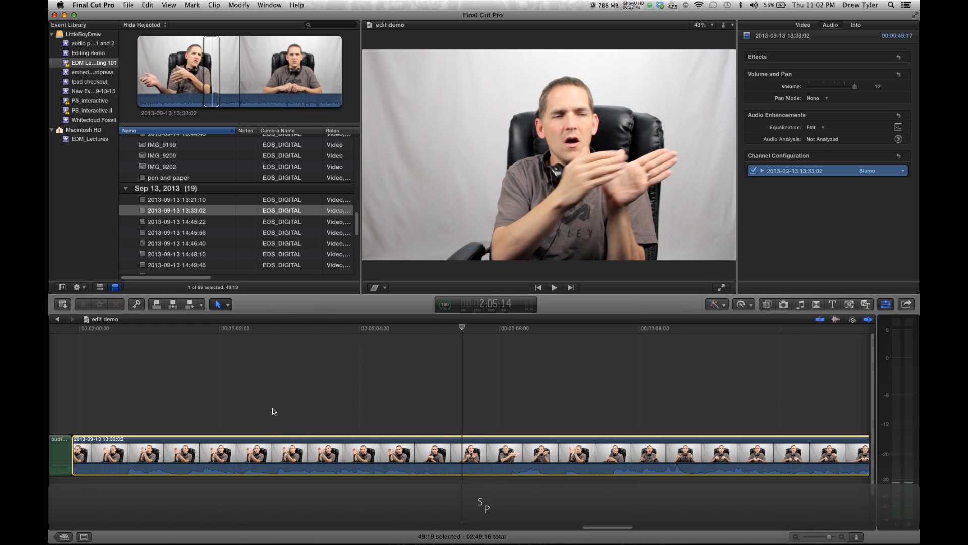
# Play back the talking-head clip in the timeline and reselect it
pyautogui.click(374, 412)
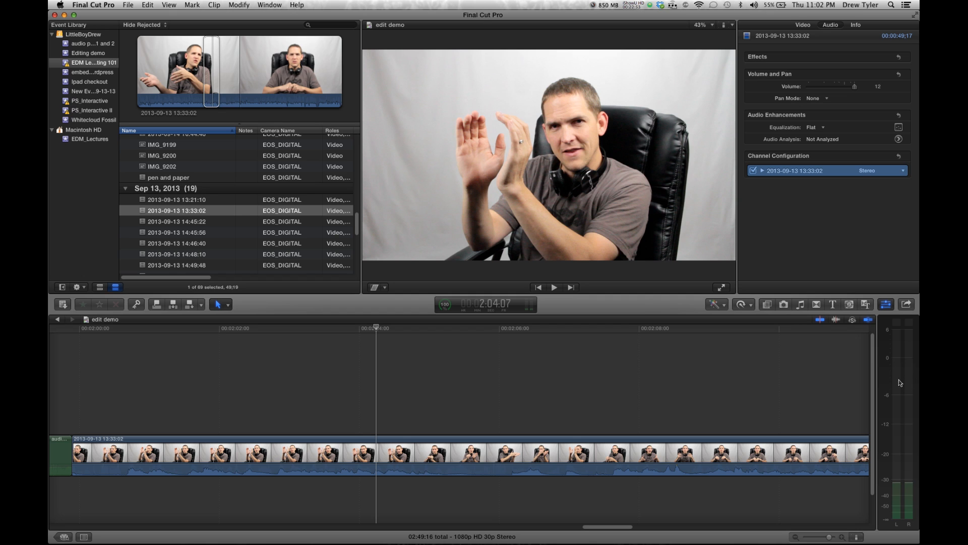
pyautogui.click(287, 429)
pyautogui.press('space')
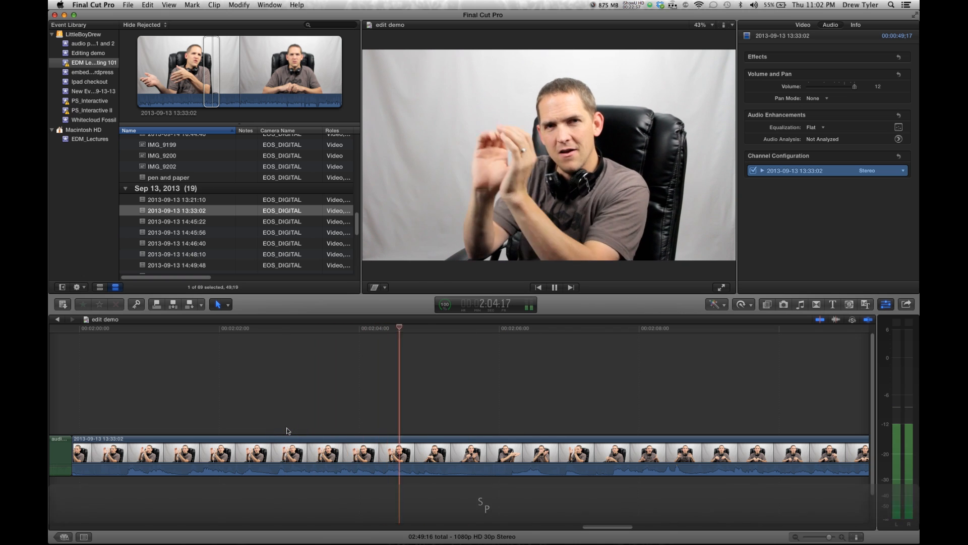
pyautogui.press('space')
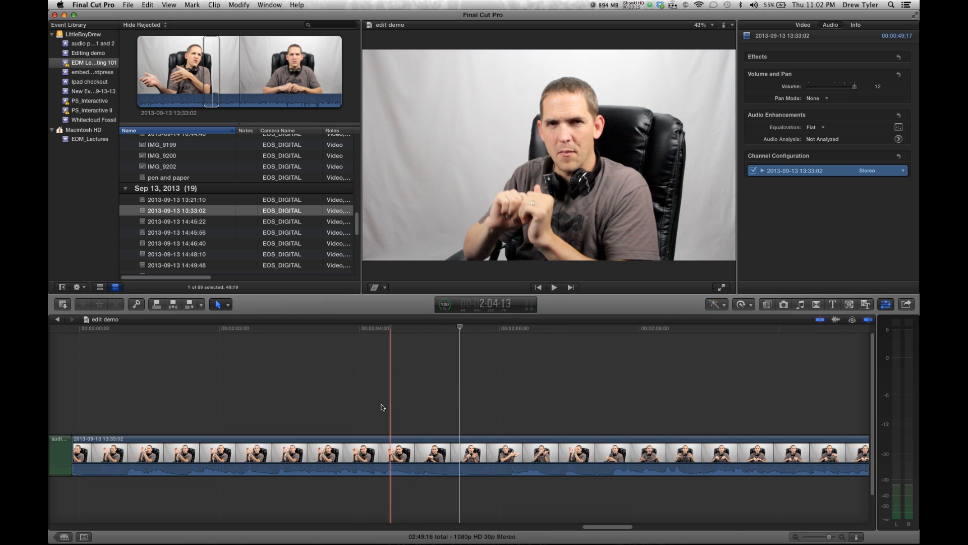
pyautogui.press('space')
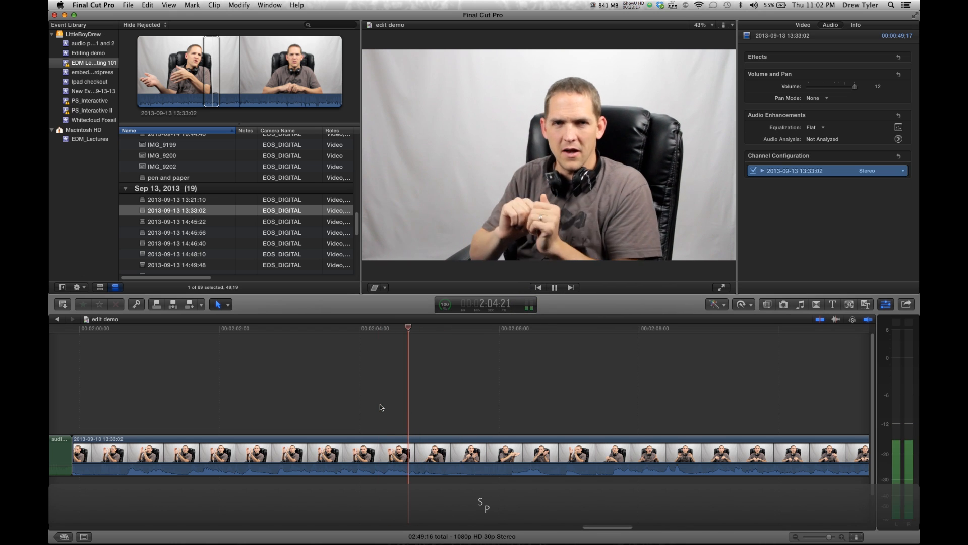
pyautogui.press('space')
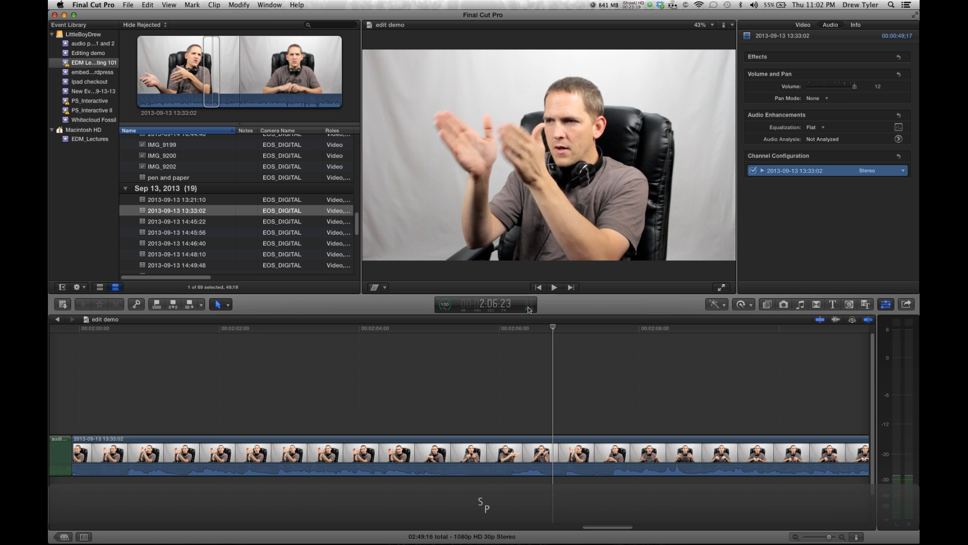
pyautogui.click(530, 305)
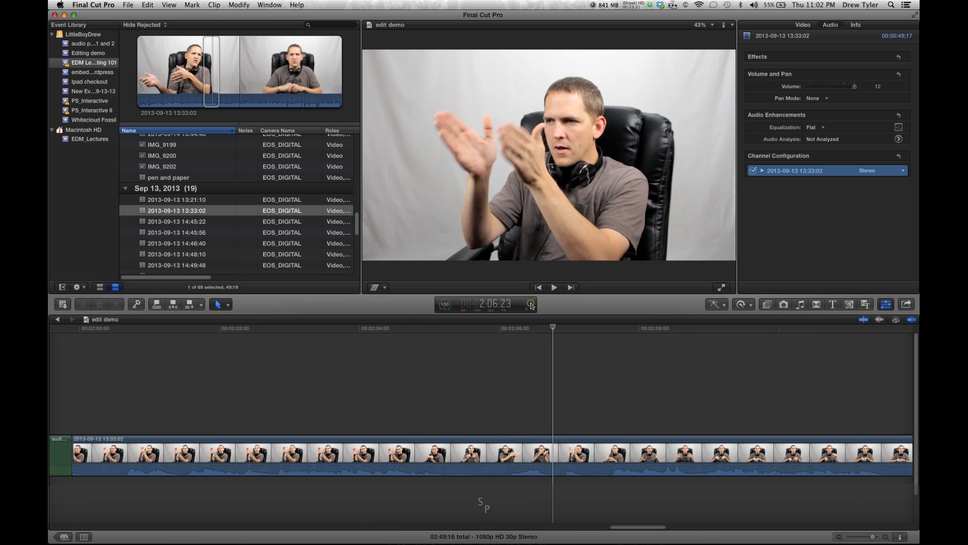
pyautogui.click(530, 305)
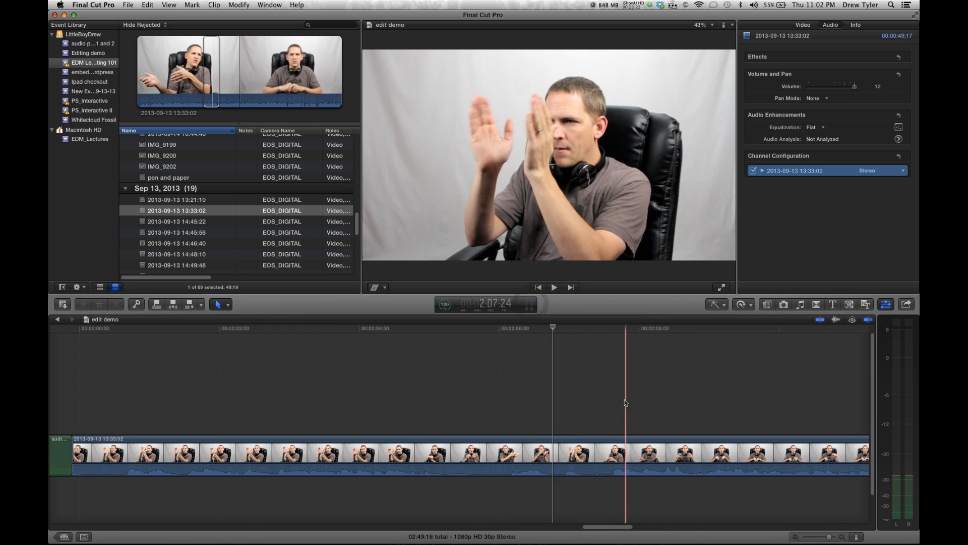
pyautogui.click(289, 441)
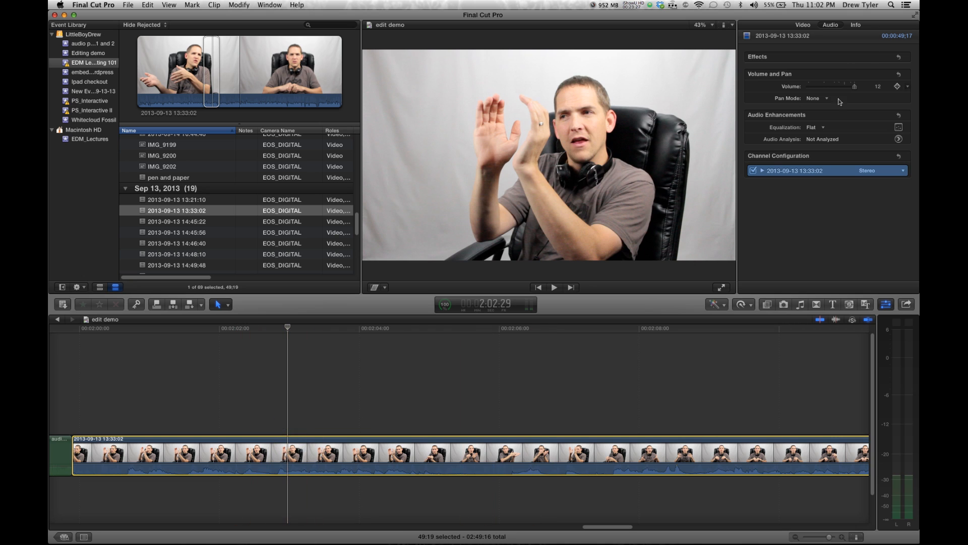
# Set the talking-head clip's volume to 0 dB and browse the pan mode options without changing them
pyautogui.moveTo(854, 88); pyautogui.dragTo(845, 87)
pyautogui.click(816, 98)
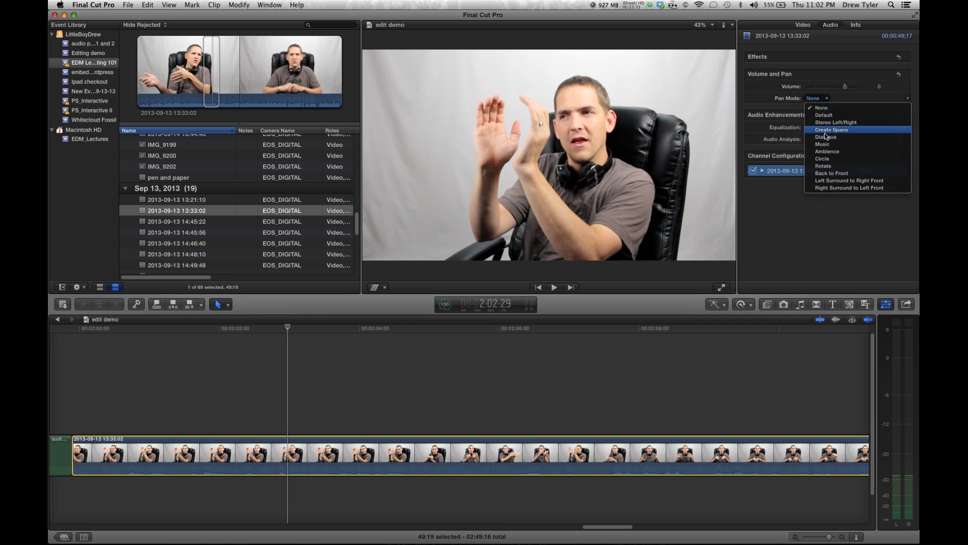
pyautogui.click(785, 101)
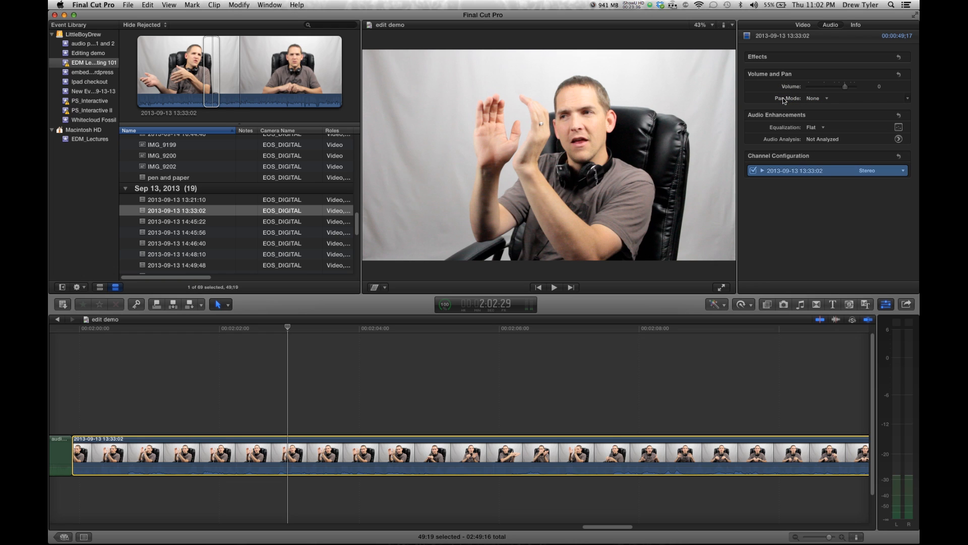
# Set the clip's equalization to Bass Boost and play it back
pyautogui.click(815, 127)
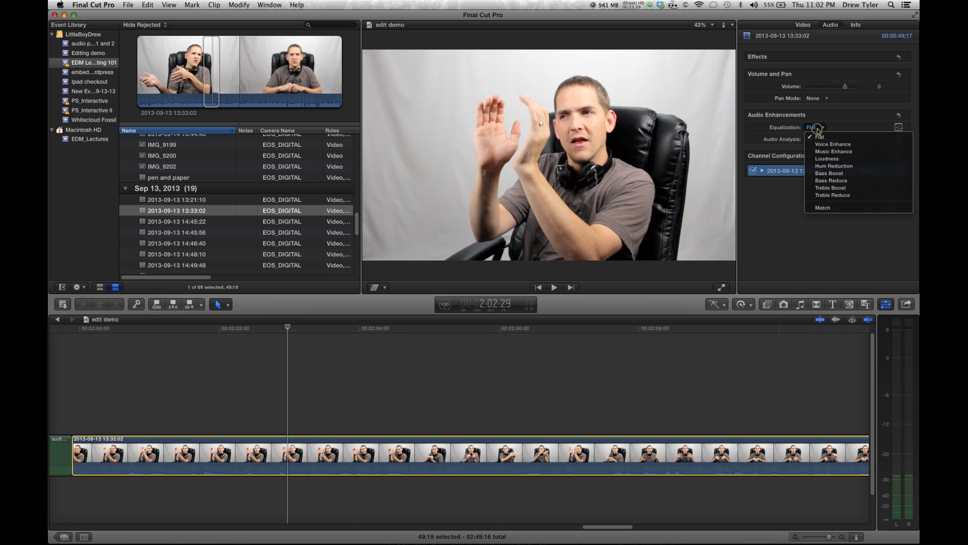
pyautogui.click(823, 174)
pyautogui.press('space')
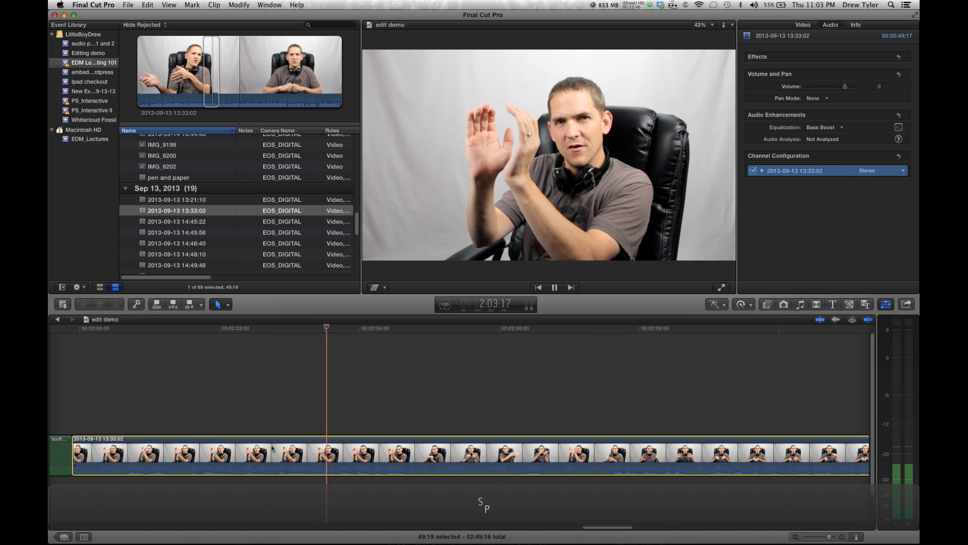
pyautogui.press('space')
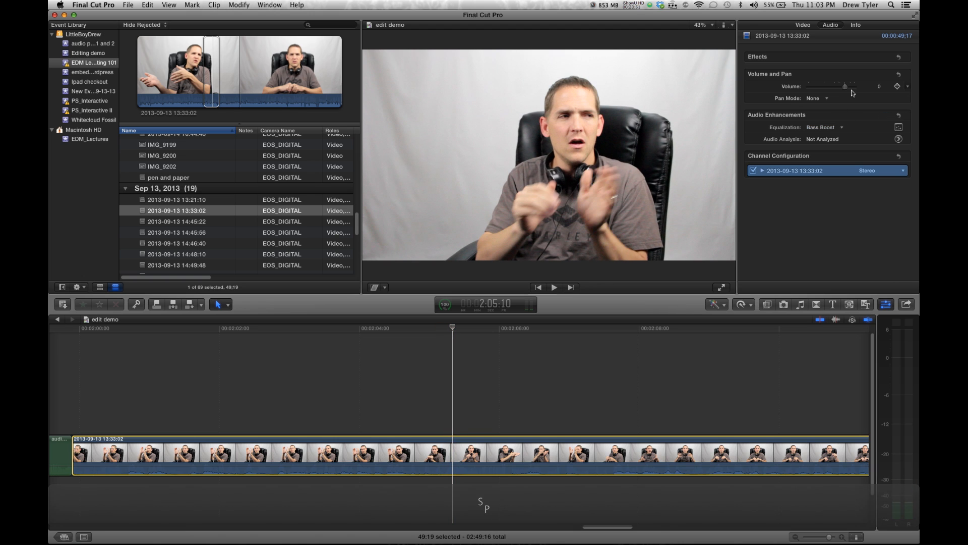
# Raise the clip's volume to 11 dB, switch its channel configuration to Dual Mono, expand the channels and play back
pyautogui.moveTo(846, 86); pyautogui.dragTo(855, 86)
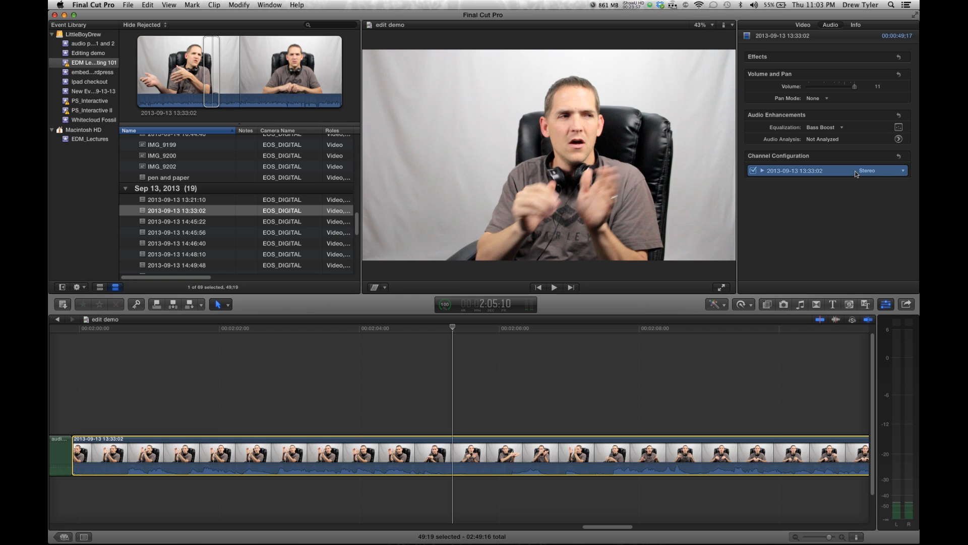
pyautogui.click(886, 173)
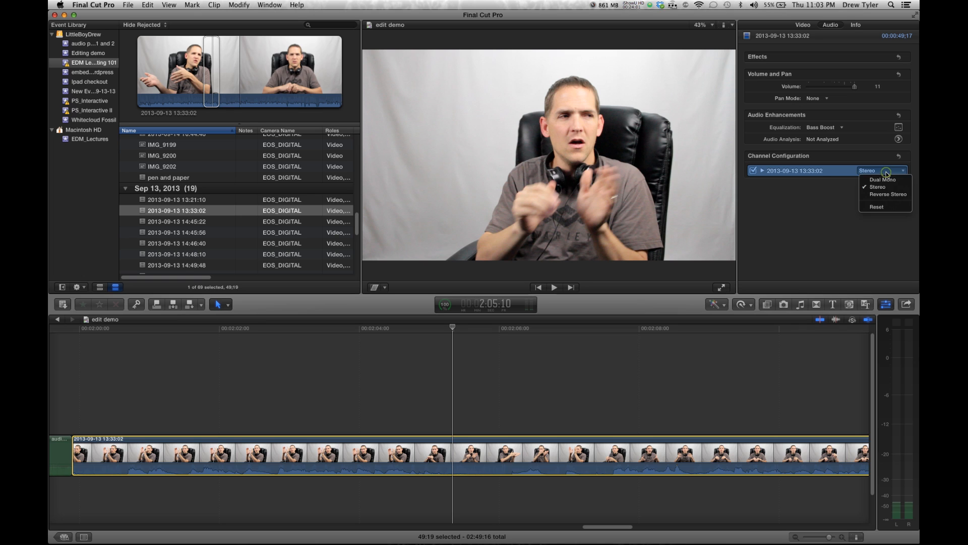
pyautogui.click(887, 180)
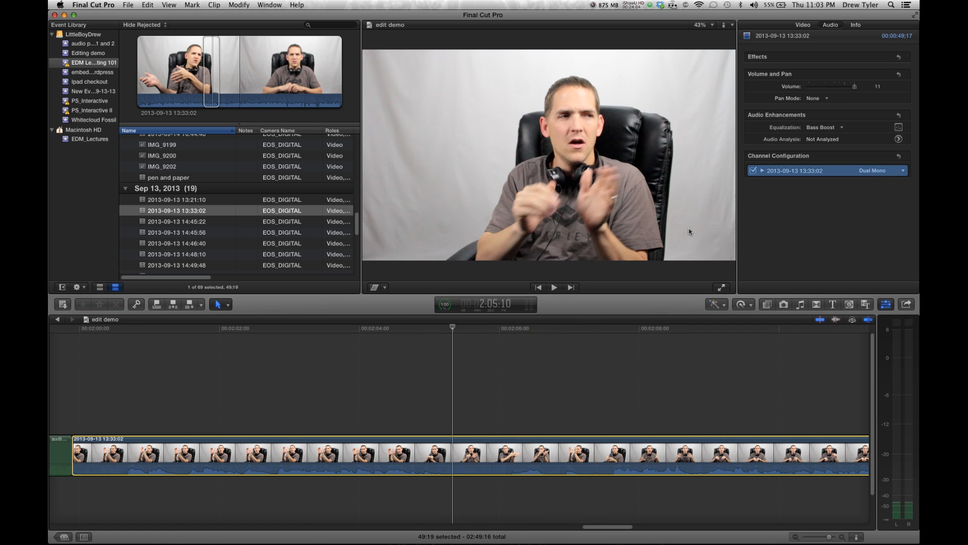
pyautogui.click(763, 171)
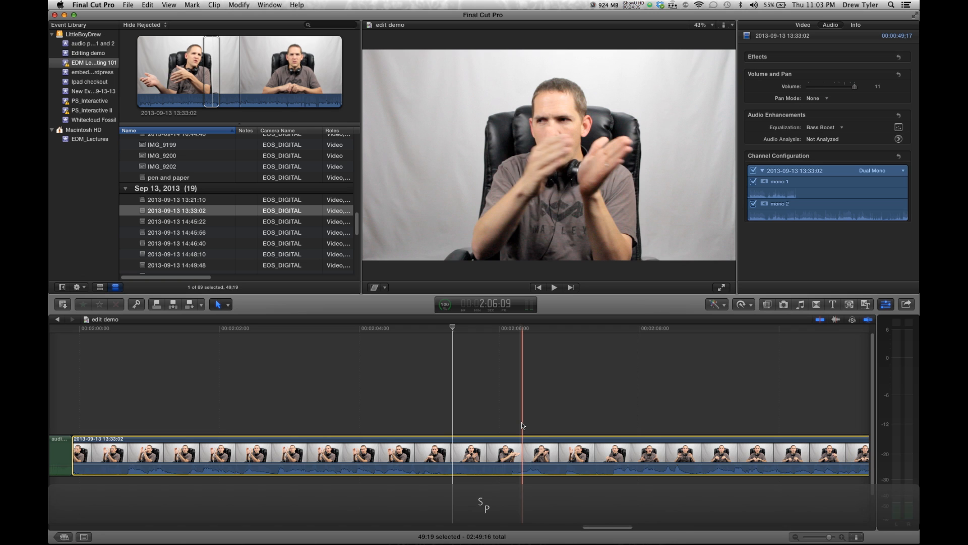
pyautogui.press('space')
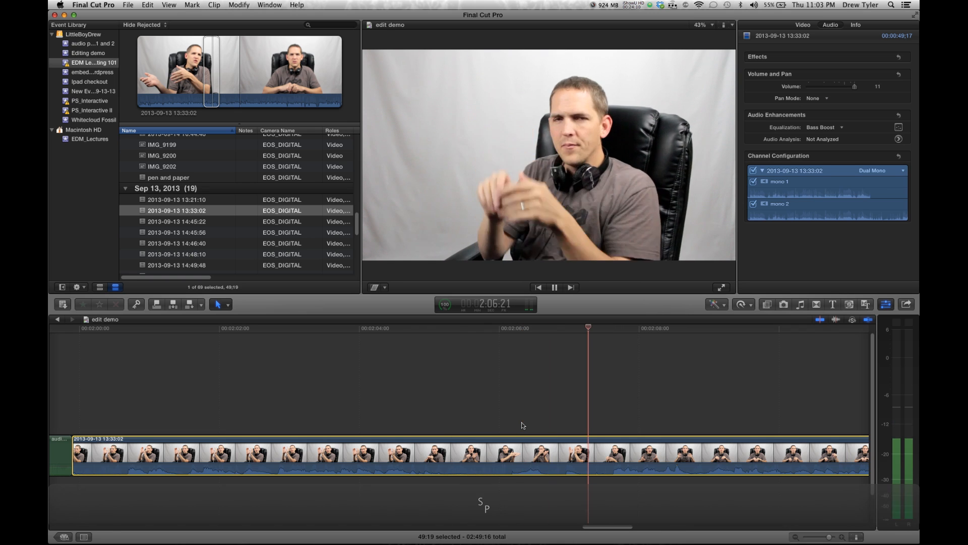
pyautogui.press('space')
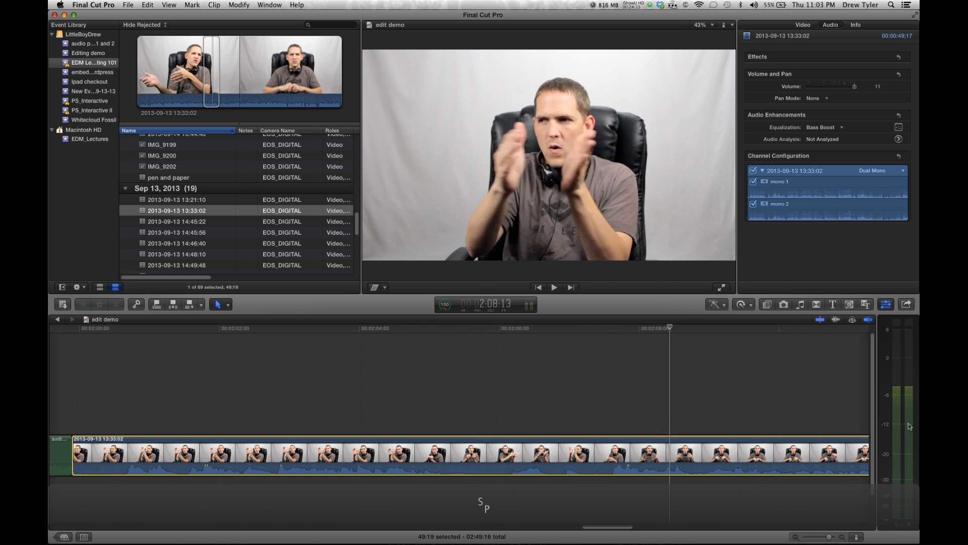
# Switch the clip's channel configuration back to Stereo and play it back in the timeline
pyautogui.click(899, 189)
pyautogui.click(882, 172)
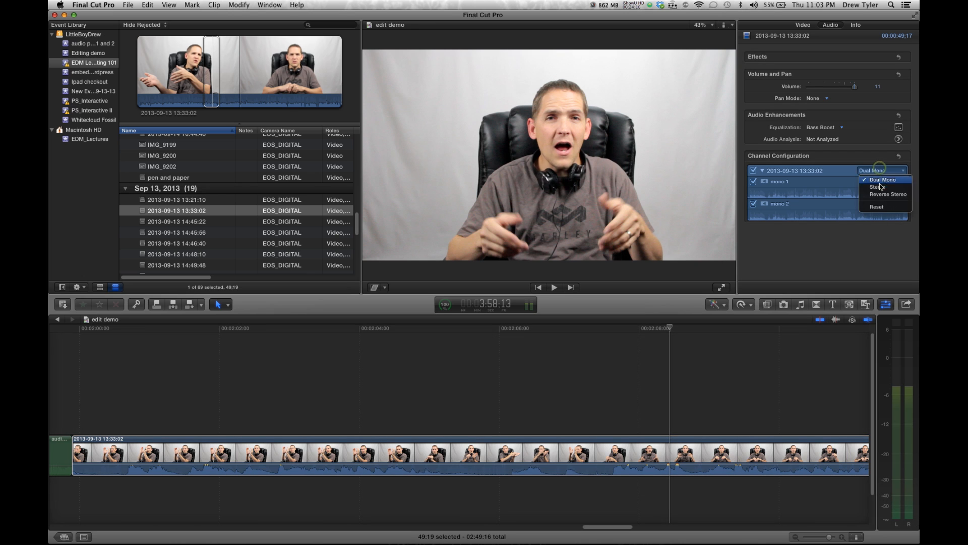
pyautogui.click(882, 215)
pyautogui.click(701, 383)
pyautogui.press('space')
pyautogui.press('space')
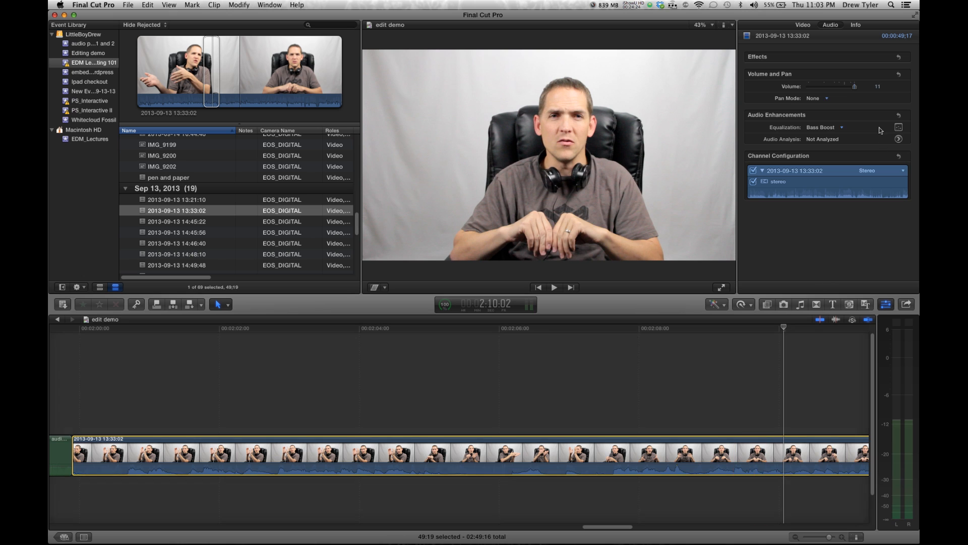
# Reselect the talking-head clip and open its graphic equalizer to inspect the bands, then close it
pyautogui.click(633, 391)
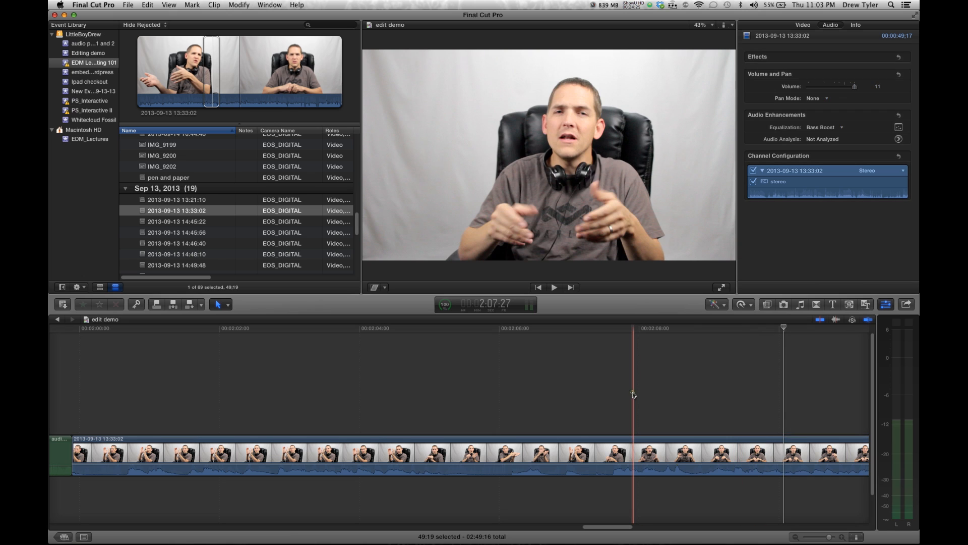
pyautogui.click(629, 458)
pyautogui.click(862, 145)
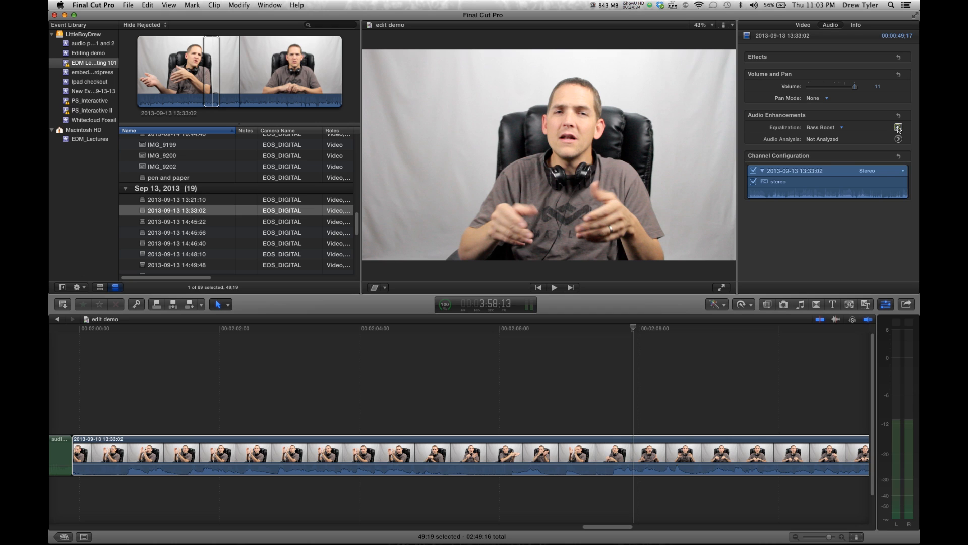
pyautogui.click(898, 127)
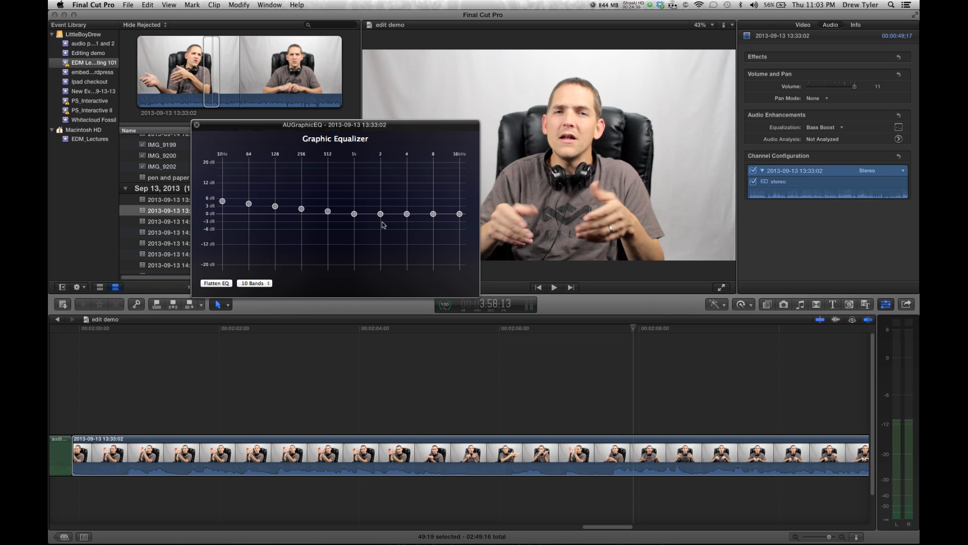
pyautogui.click(197, 124)
# Set the clip's equalization back to Flat and open the audio analysis enhancements
pyautogui.click(828, 128)
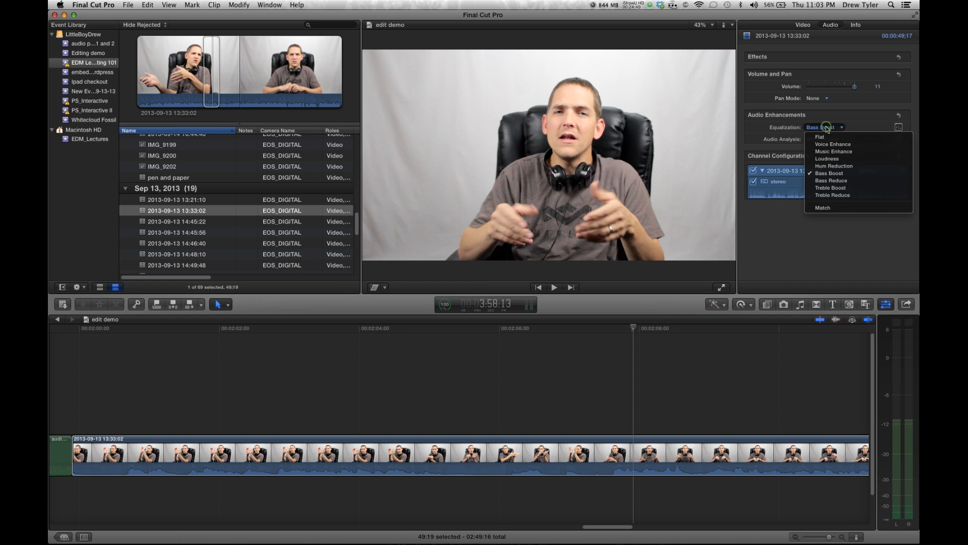
pyautogui.click(823, 127)
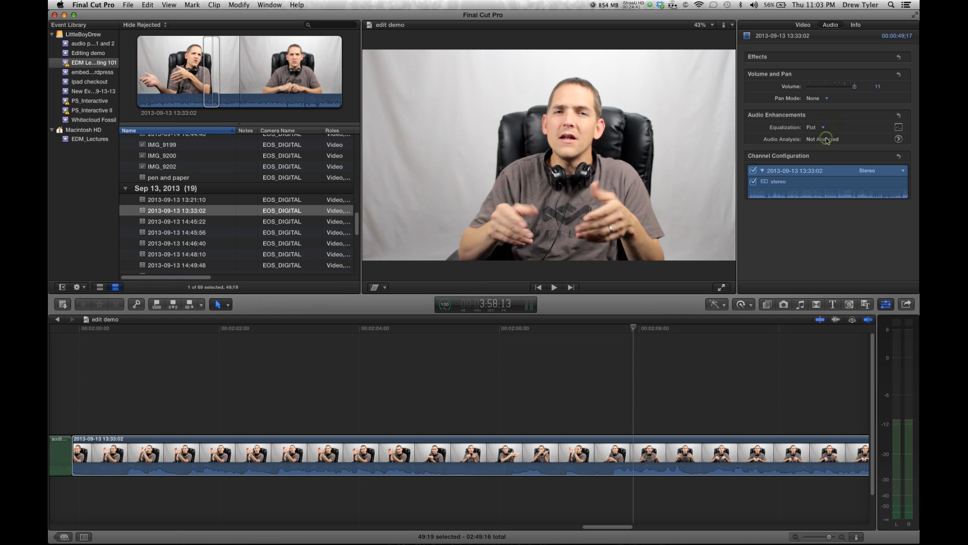
pyautogui.click(900, 139)
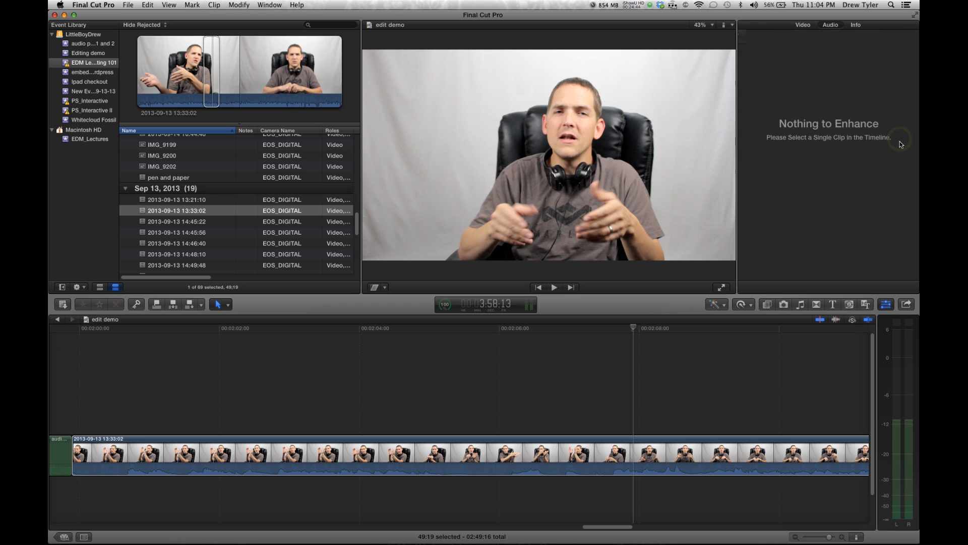
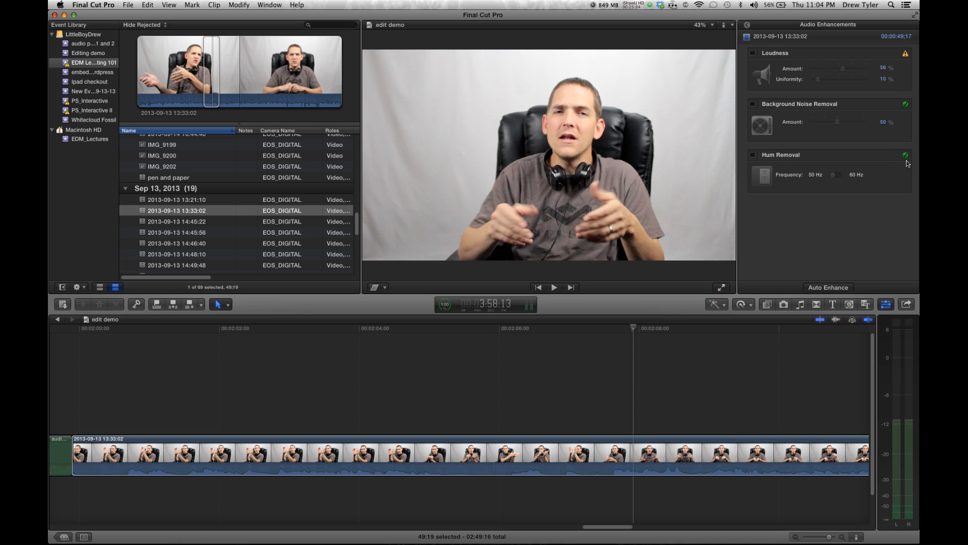
# Toggle Hum Removal on and off to compare the talking-head clip's sound
pyautogui.click(752, 154)
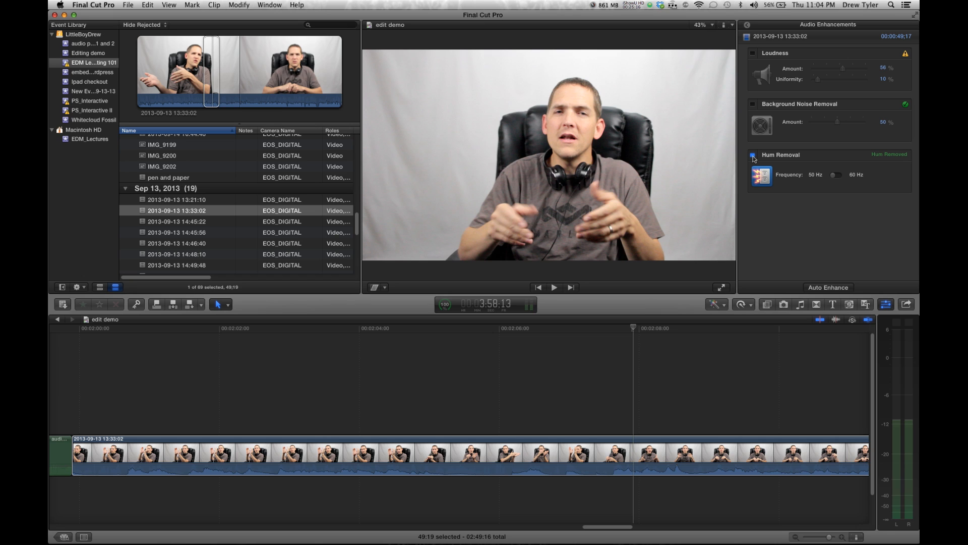
pyautogui.click(754, 156)
pyautogui.click(754, 156)
pyautogui.click(754, 157)
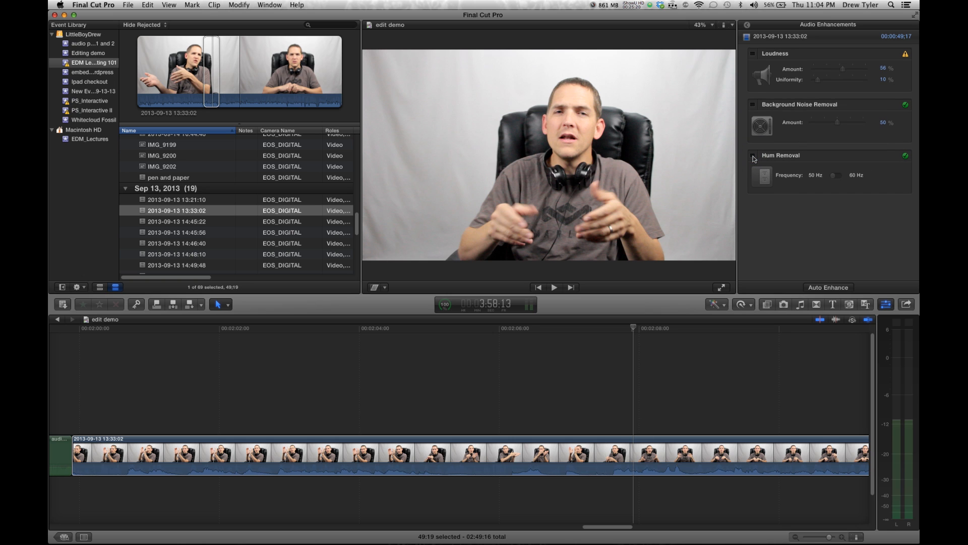
# Play back the talking-head clip in the timeline to listen to its audio
pyautogui.click(721, 454)
pyautogui.press('space')
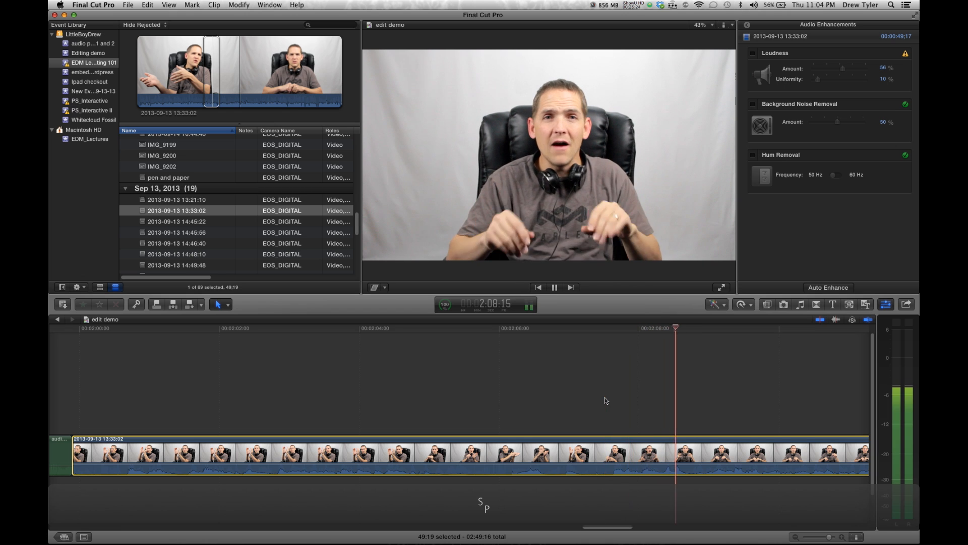
pyautogui.press('space')
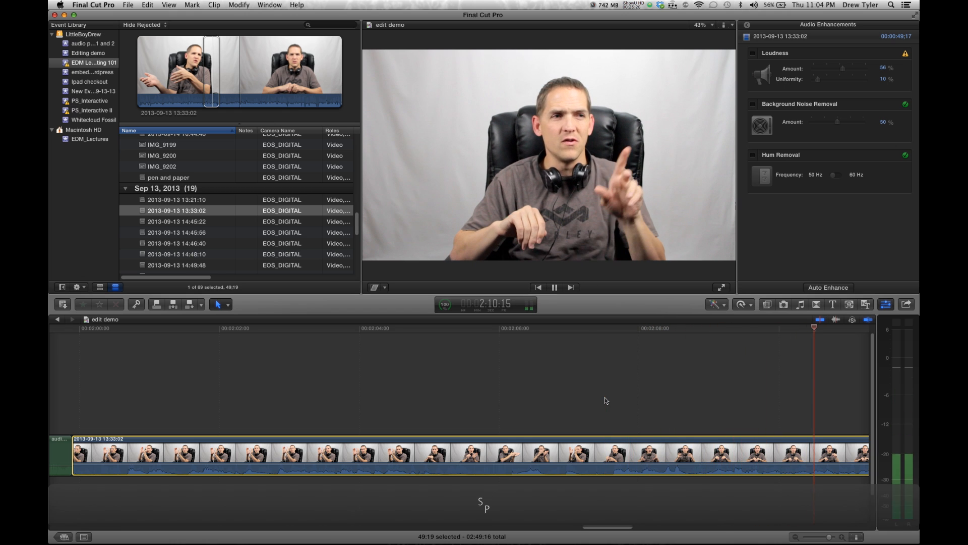
# Enable the Loudness enhancement for the talking-head clip and play it back
pyautogui.click(753, 53)
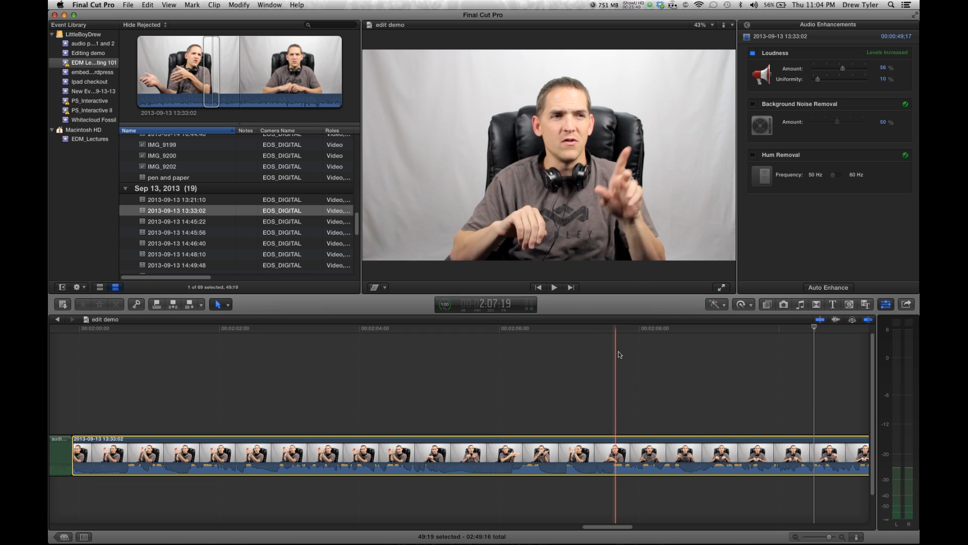
pyautogui.moveTo(557, 463); pyautogui.dragTo(556, 467)
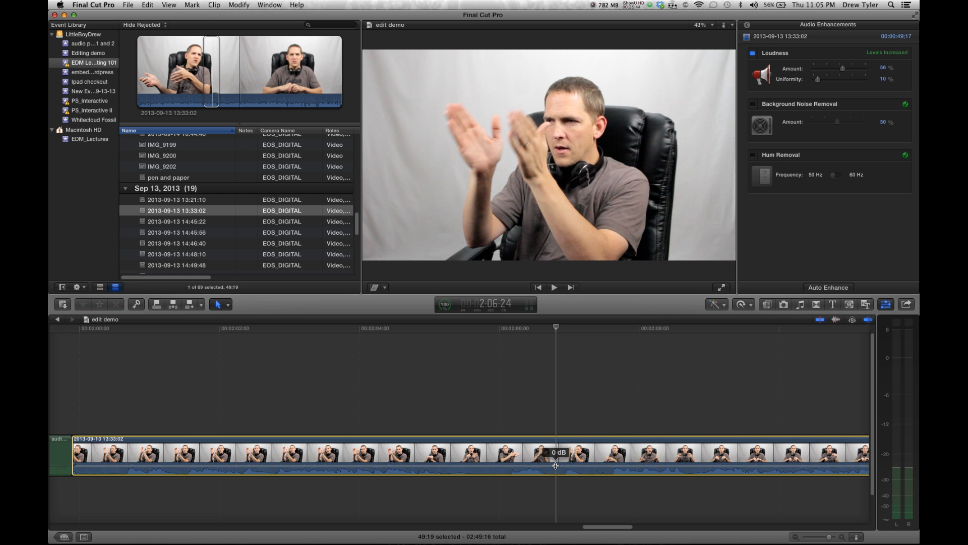
pyautogui.press('space')
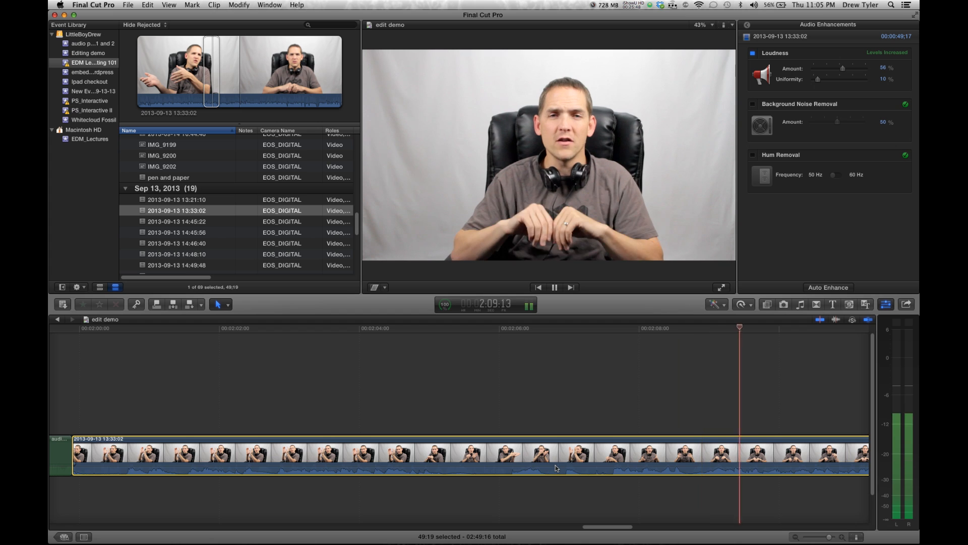
pyautogui.press('space')
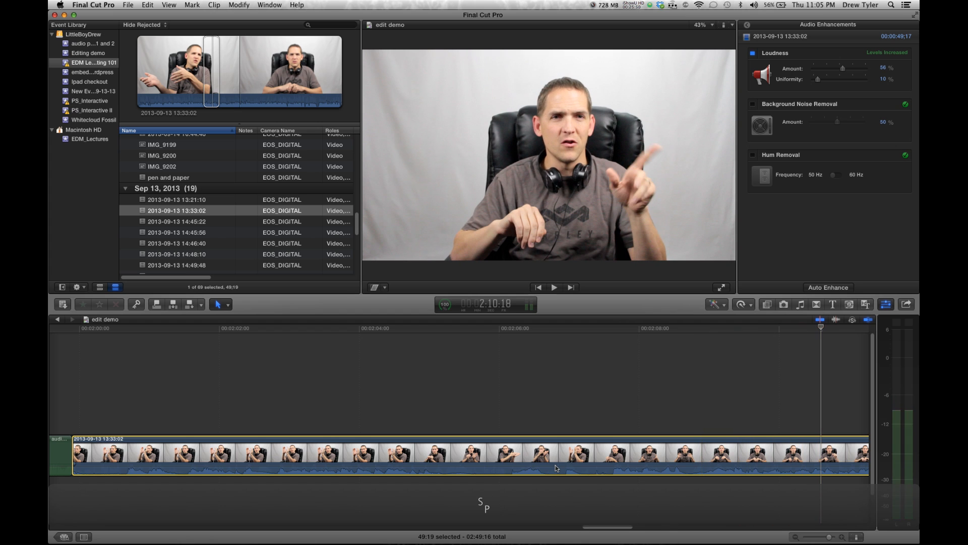
# Raise the Loudness amount to 93% and uniformity to 24%, then play the clip back
pyautogui.moveTo(818, 79); pyautogui.dragTo(852, 71)
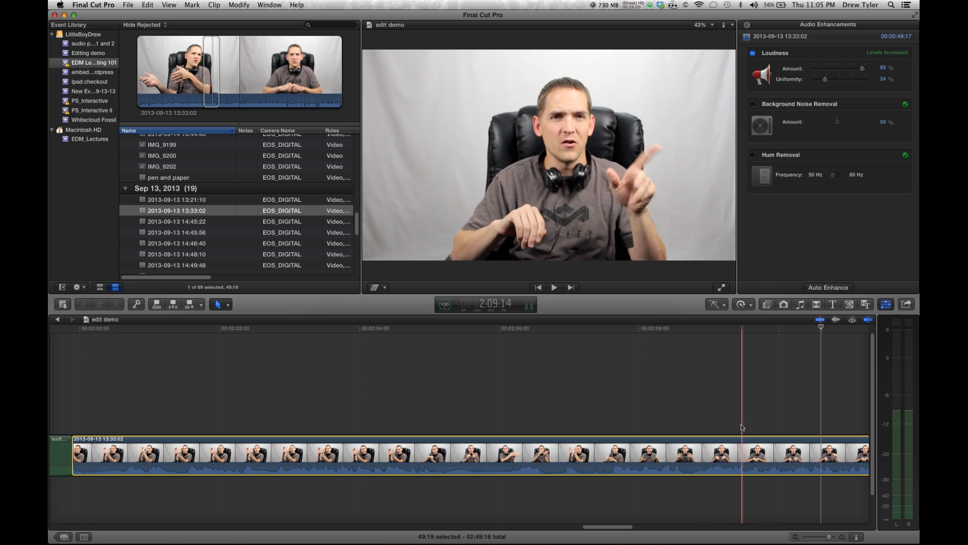
pyautogui.click(729, 470)
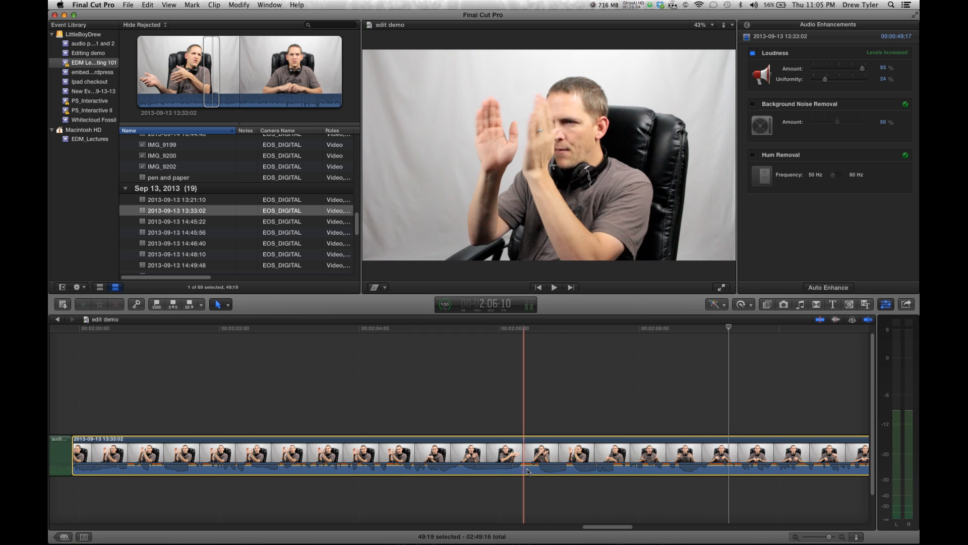
pyautogui.hscroll(1, 641, 476)
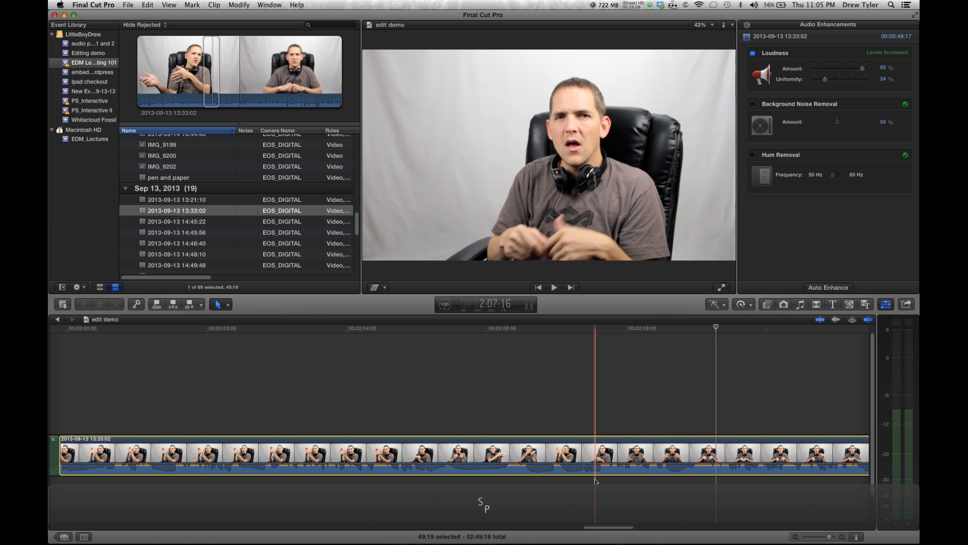
pyautogui.press('space')
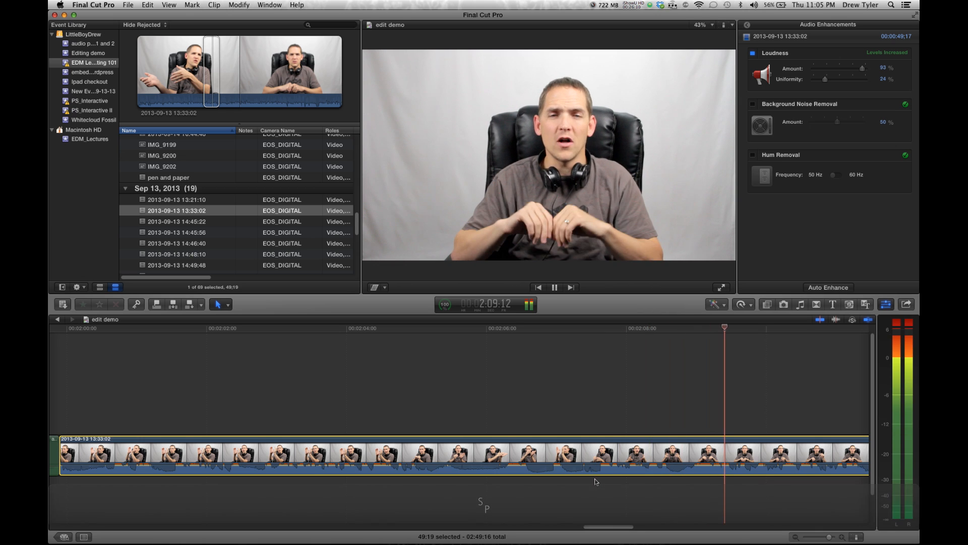
pyautogui.press('space')
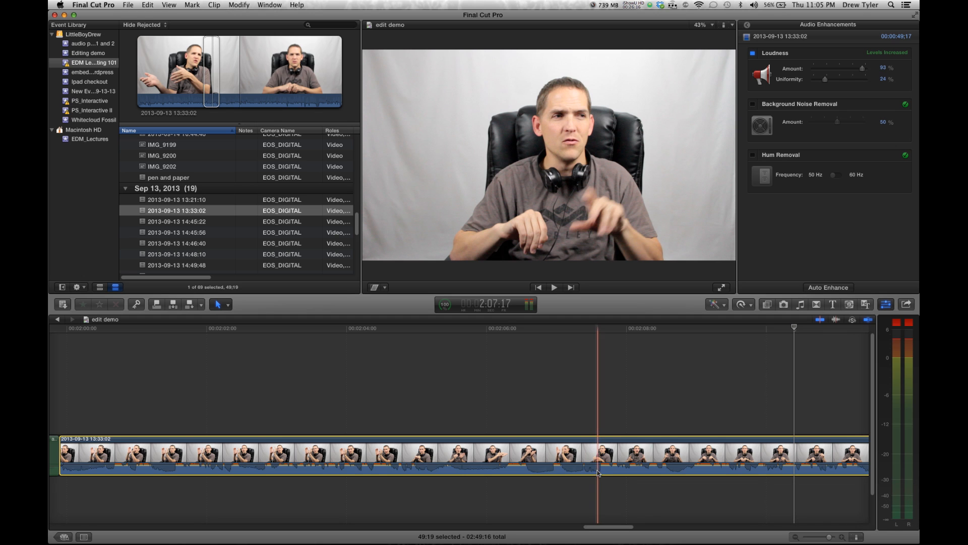
# Lower the clip's volume slightly, play it back, and toggle Loudness off and on to compare
pyautogui.moveTo(598, 466); pyautogui.dragTo(597, 467)
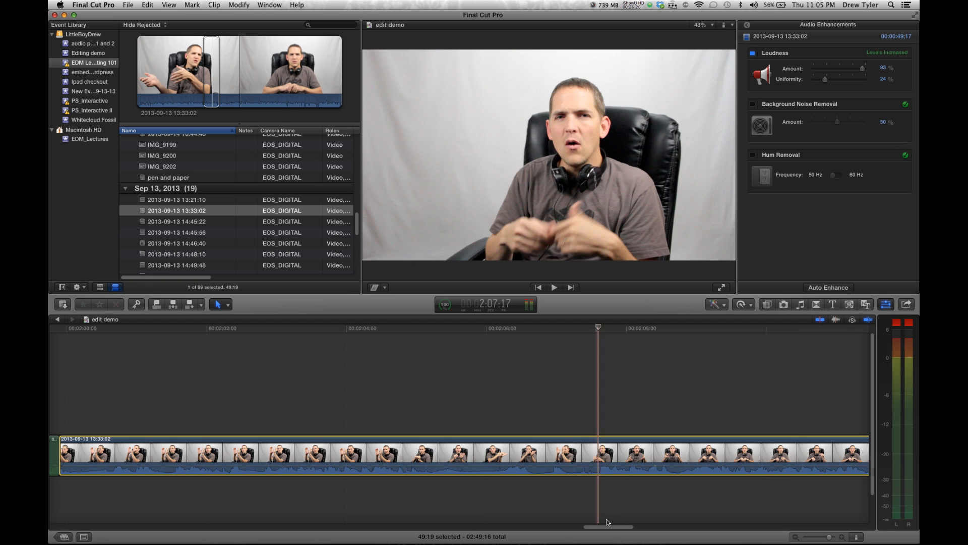
pyautogui.press('space')
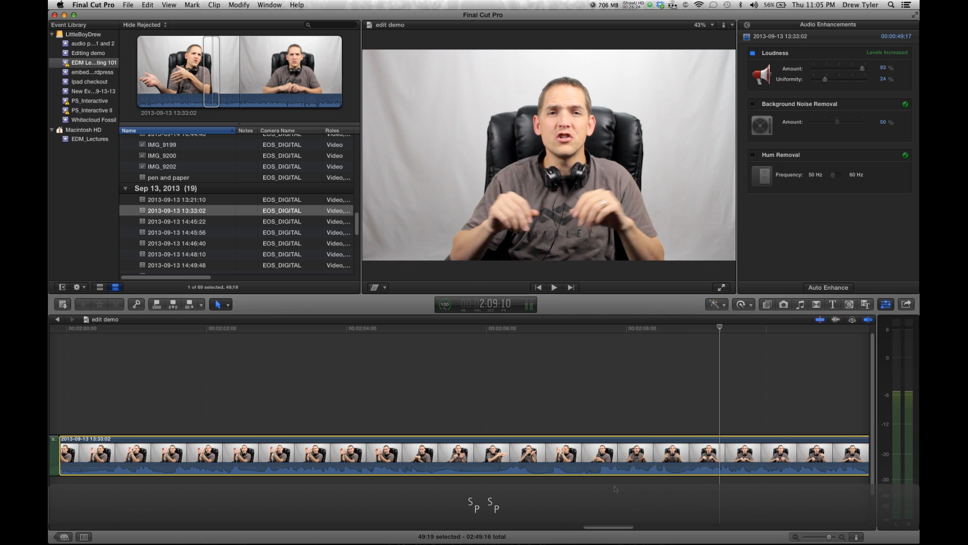
pyautogui.hscroll(5, 614, 485)
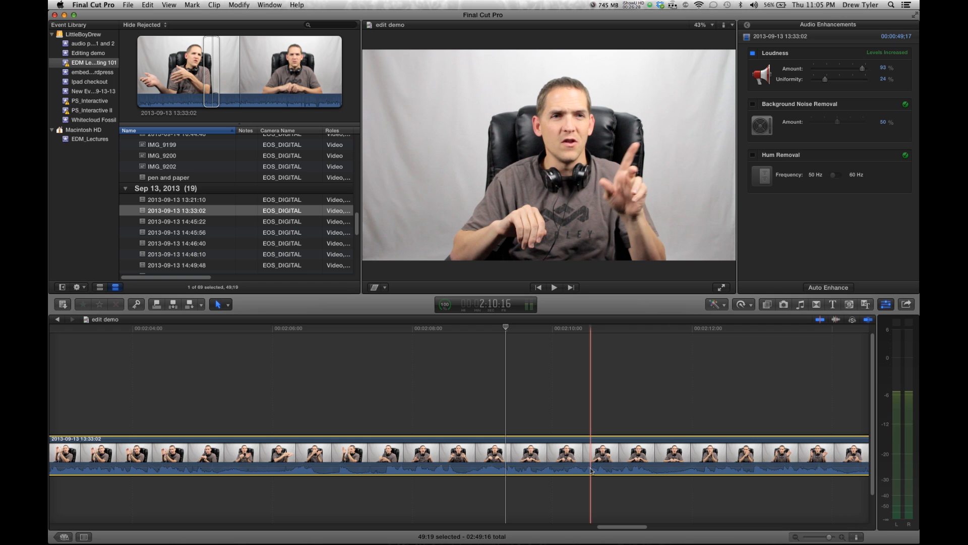
pyautogui.moveTo(591, 467); pyautogui.dragTo(589, 466)
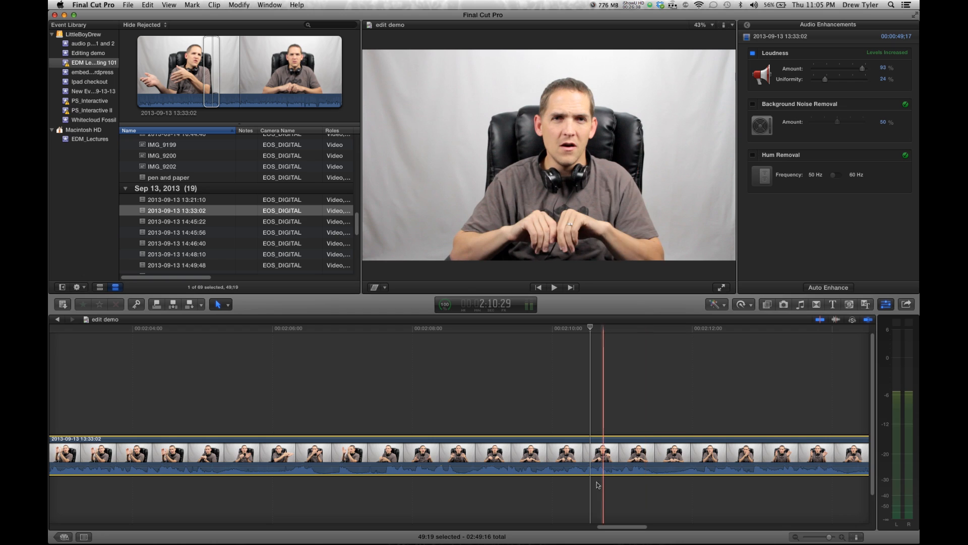
pyautogui.click(754, 54)
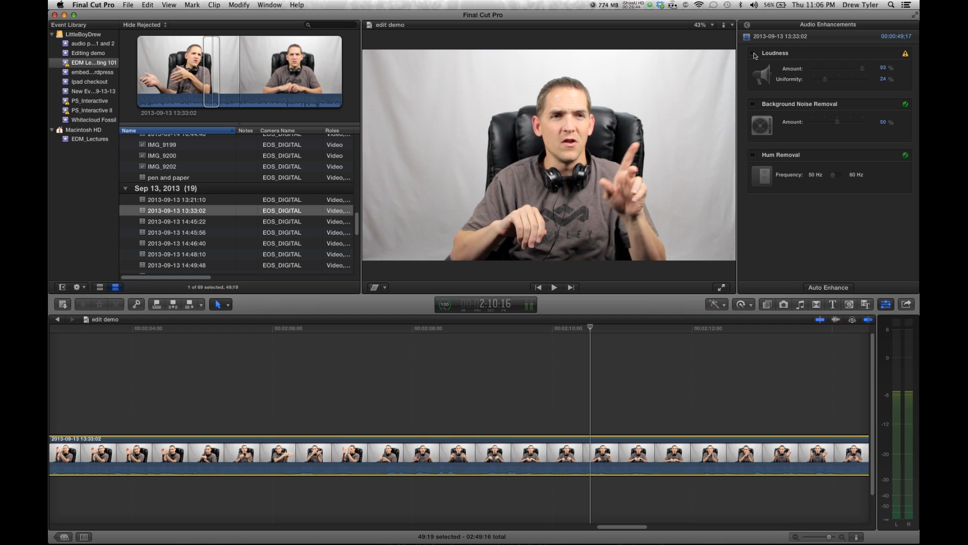
pyautogui.click(753, 54)
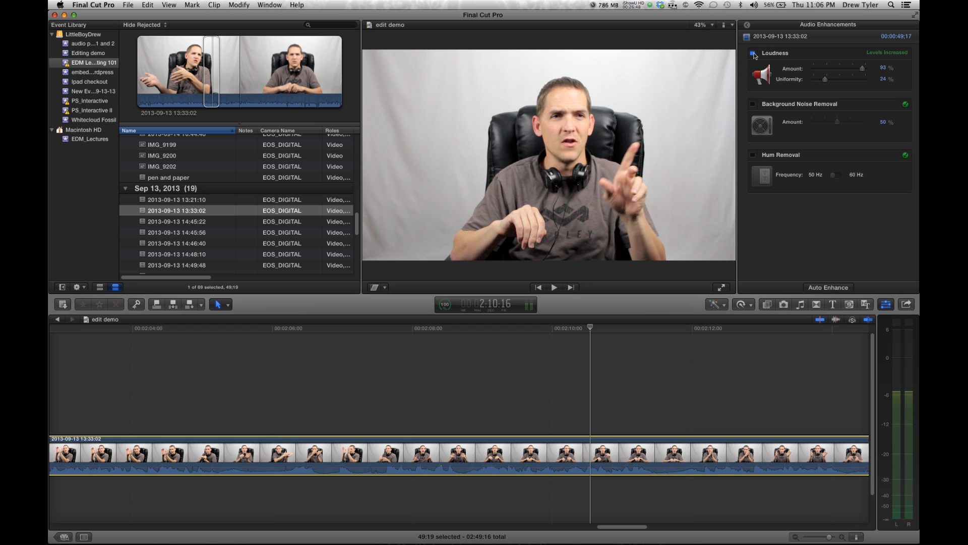
# Enable Background Noise Removal on the clip and play it back
pyautogui.click(754, 104)
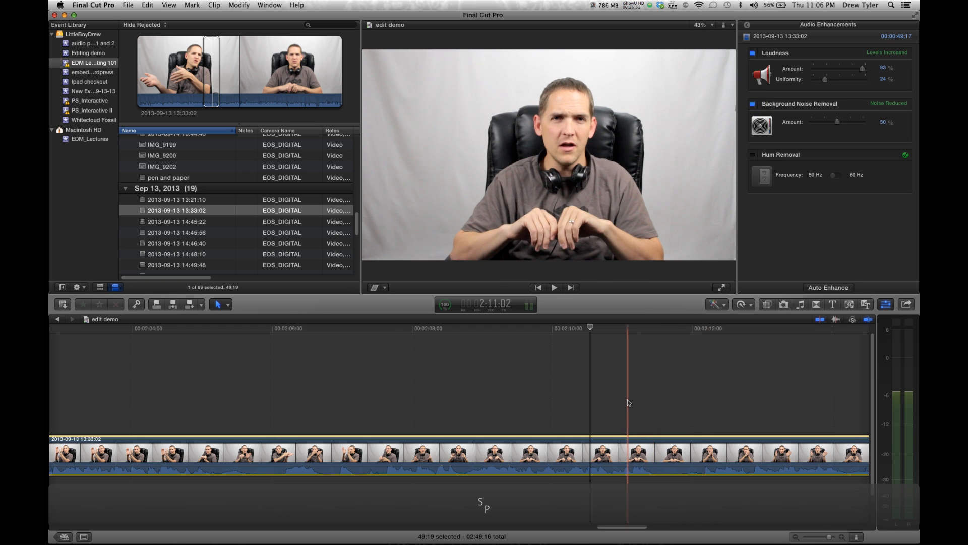
pyautogui.press('s')
pyautogui.press('space')
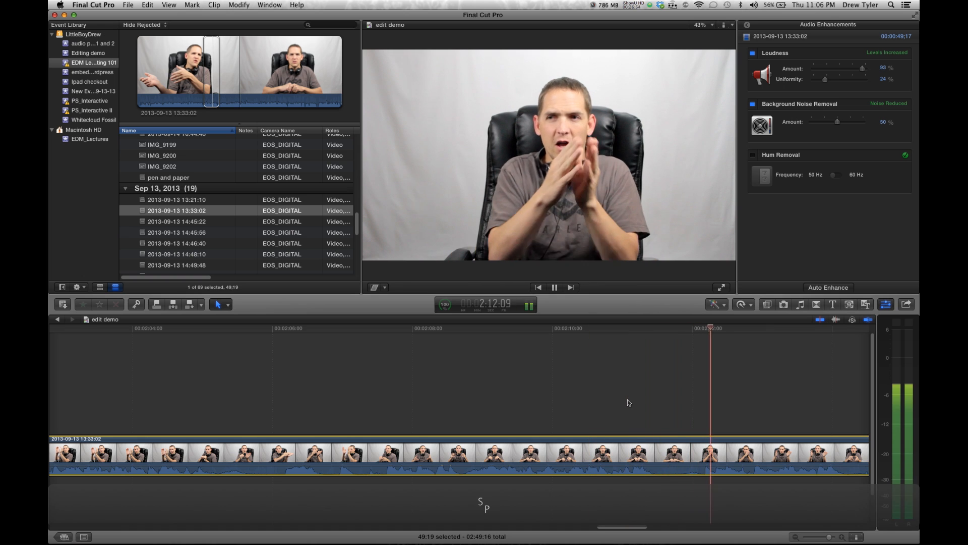
# Set the Background Noise Removal amount to 100% and play back the clip
pyautogui.moveTo(853, 124); pyautogui.dragTo(869, 124)
pyautogui.press('space')
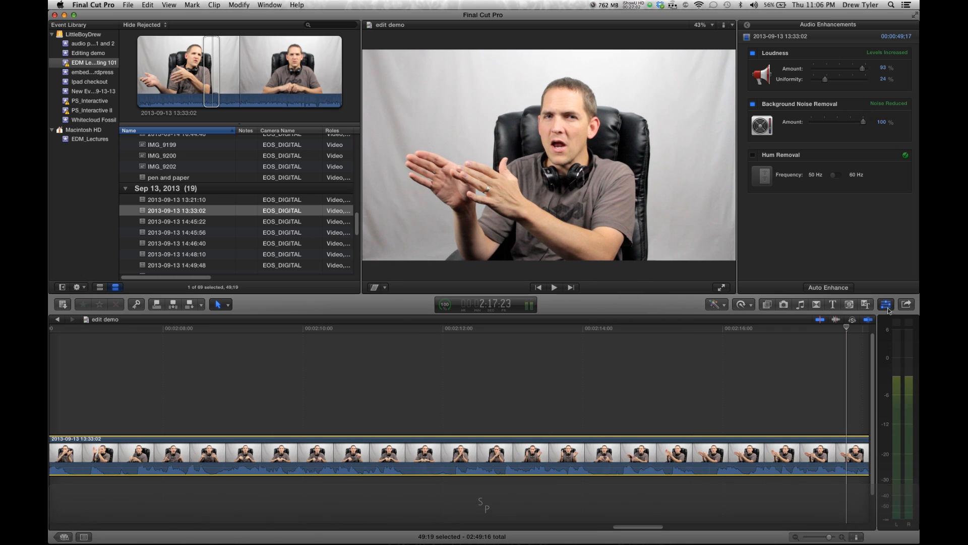
pyautogui.hscroll(3, 613, 381)
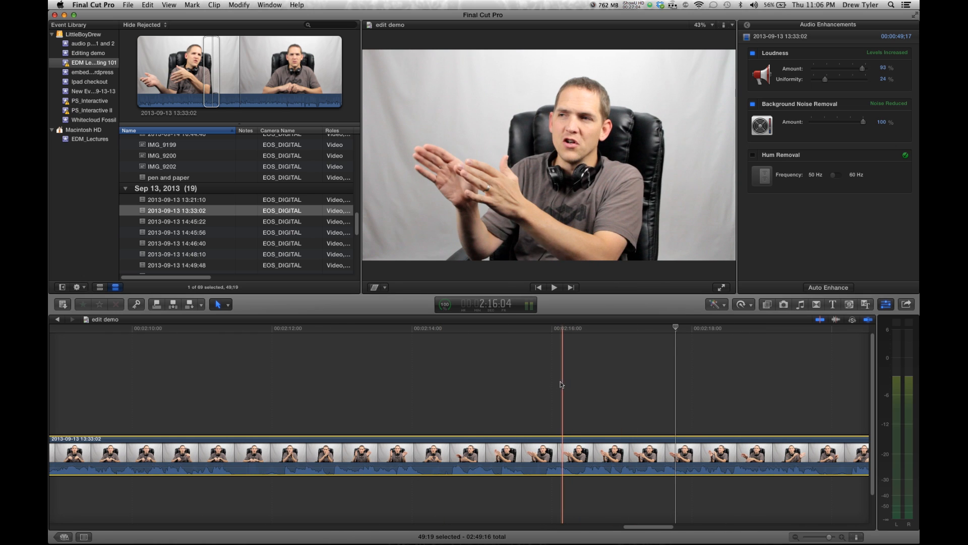
pyautogui.press('space')
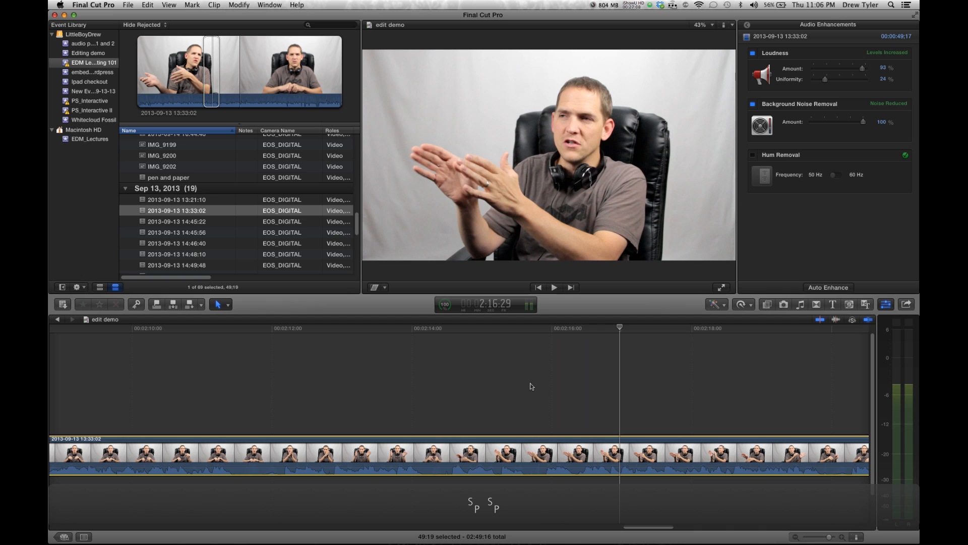
pyautogui.click(530, 386)
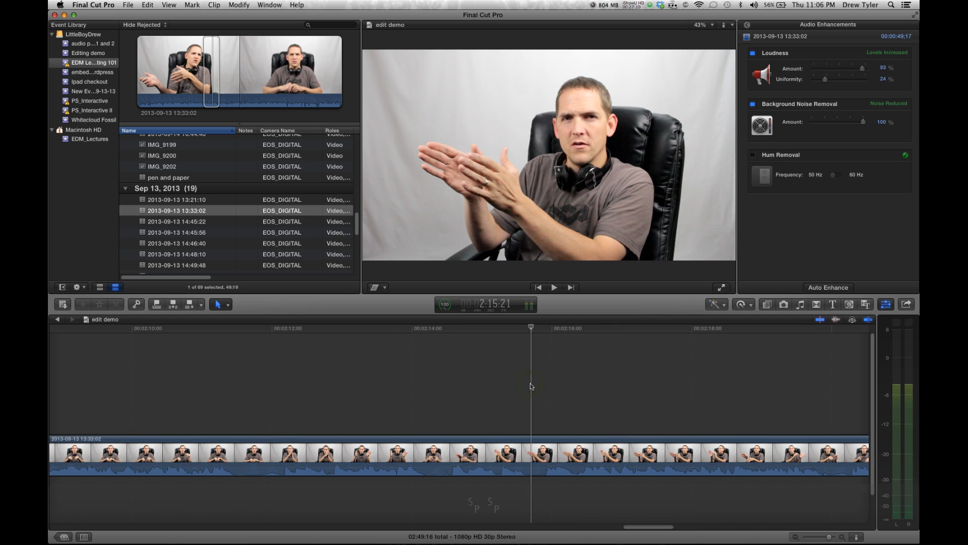
pyautogui.press('space')
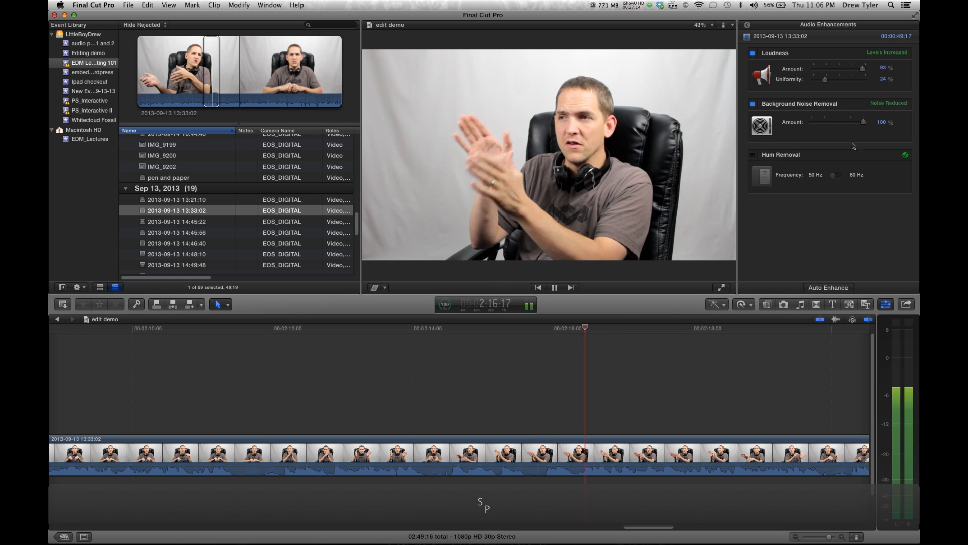
# Set the noise removal amount to 18% and toggle Background Noise Removal off and on
pyautogui.click(863, 123)
pyautogui.moveTo(864, 124); pyautogui.dragTo(820, 123)
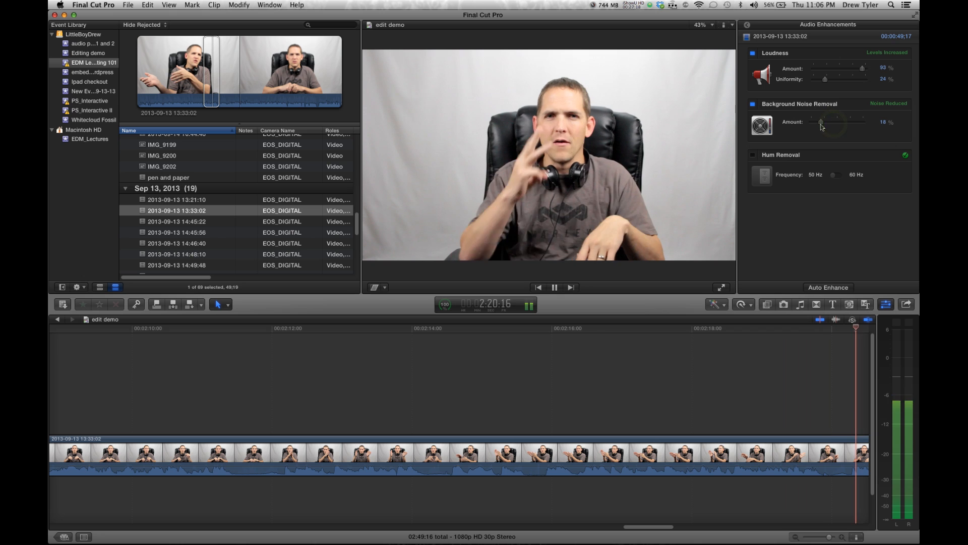
pyautogui.click(755, 105)
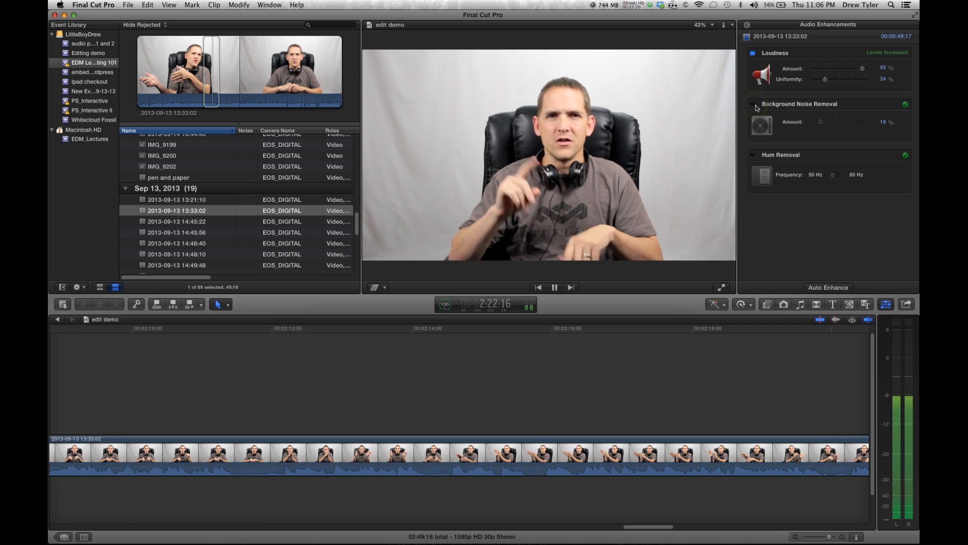
pyautogui.click(755, 104)
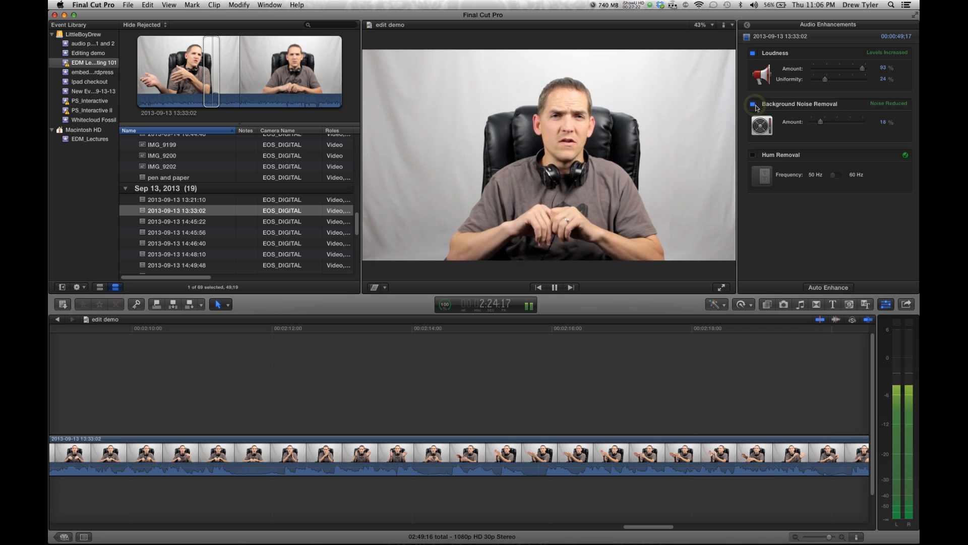
# Set the noise removal amount to 53%, toggle it off and on, and play the clip
pyautogui.click(839, 123)
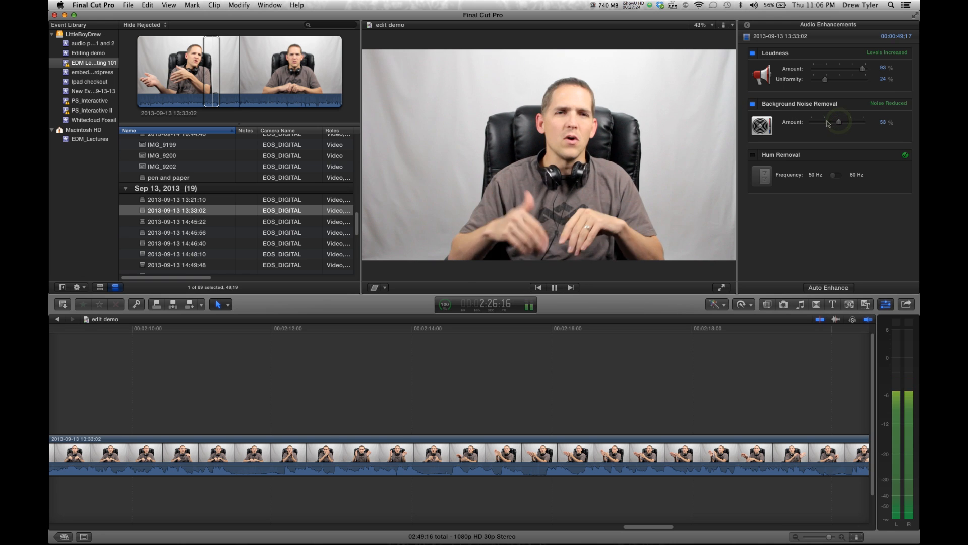
pyautogui.click(754, 105)
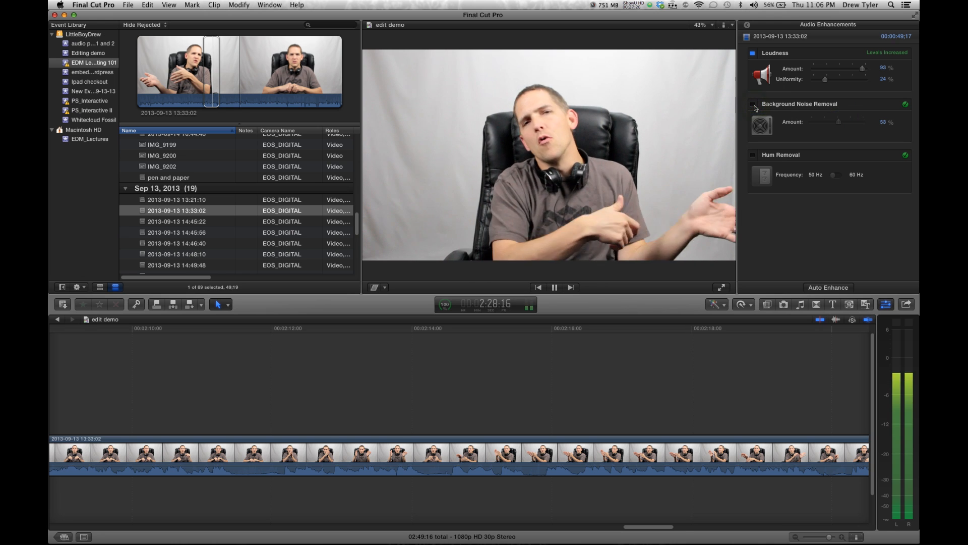
pyautogui.click(754, 105)
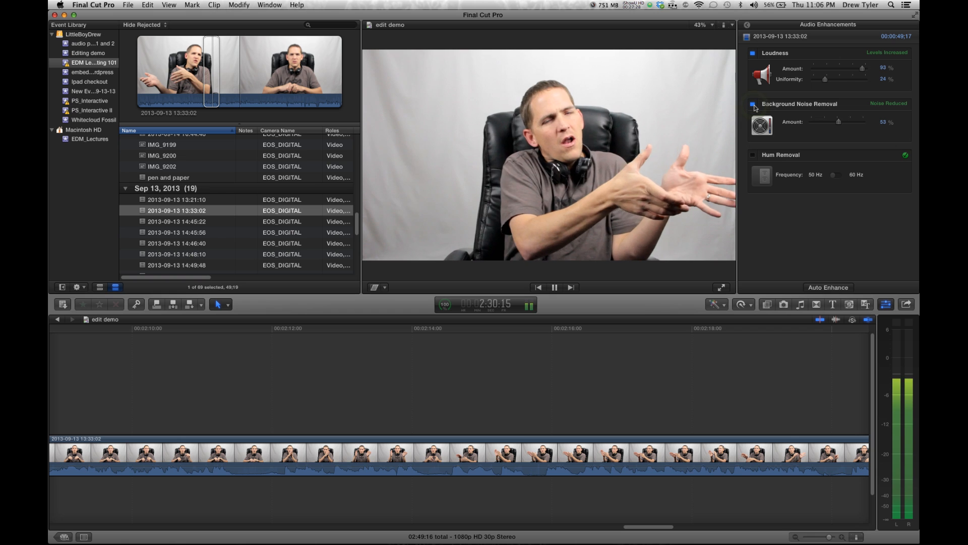
pyautogui.press('space')
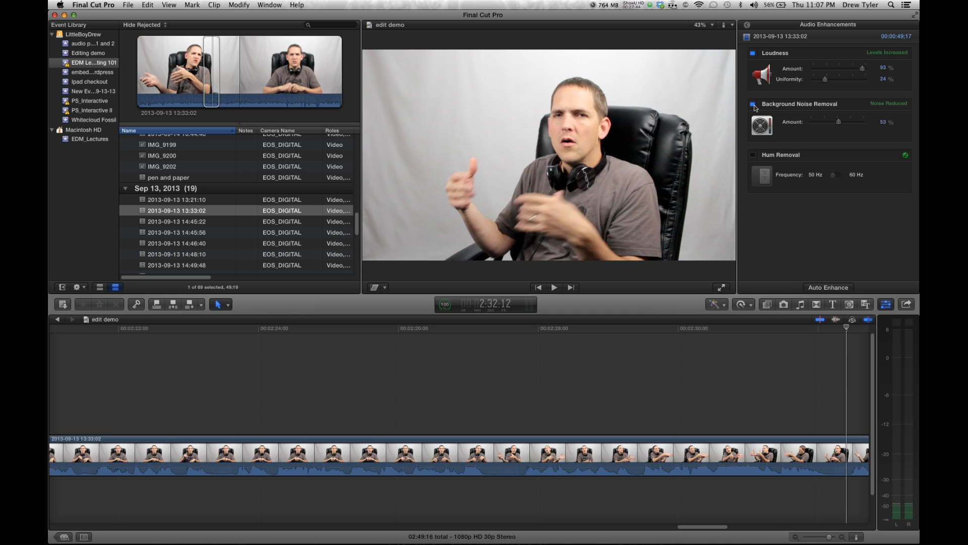
# Set the Background Noise Removal amount to 92% and play the clip back
pyautogui.moveTo(847, 122); pyautogui.dragTo(860, 124)
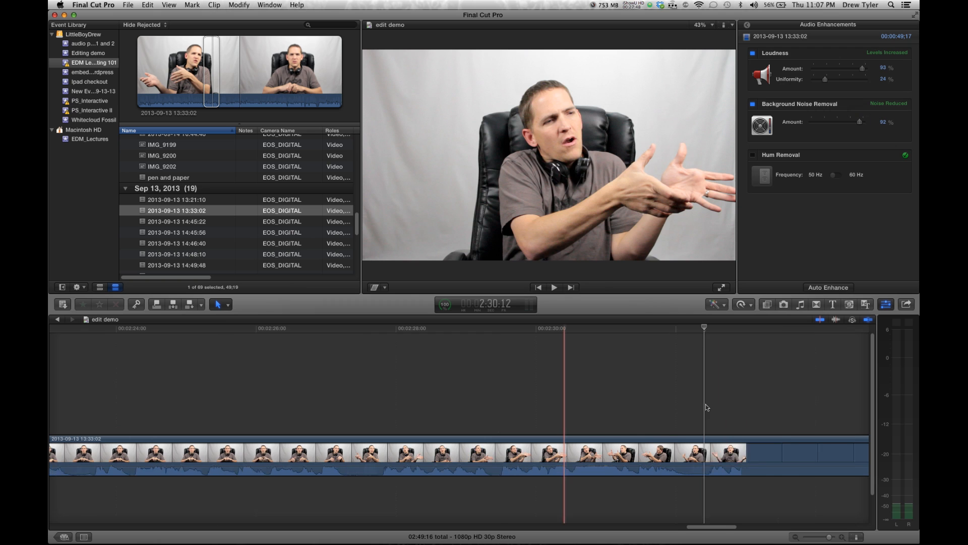
pyautogui.hscroll(5, 667, 407)
pyautogui.press('space')
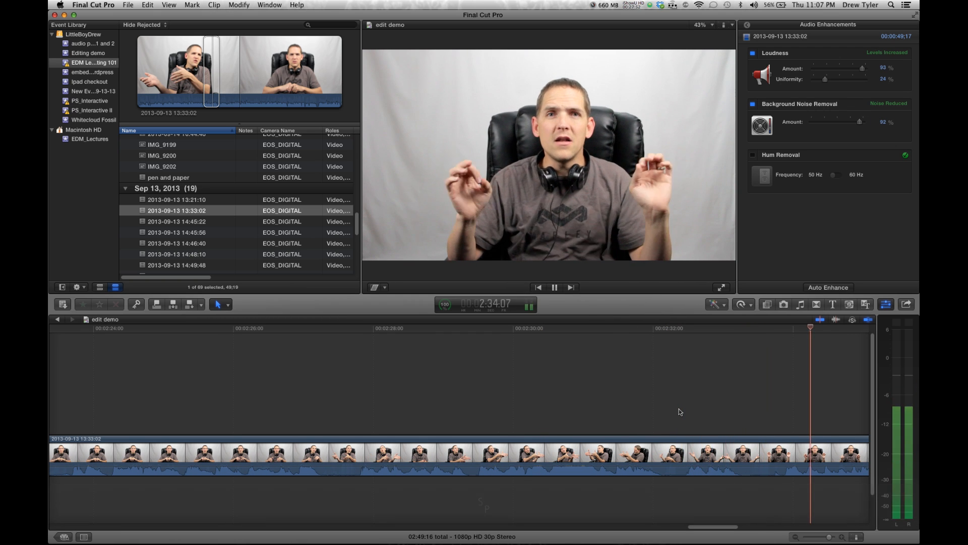
# Stop playback and set the Background Noise Removal amount to 50%
pyautogui.press('space')
pyautogui.click(838, 121)
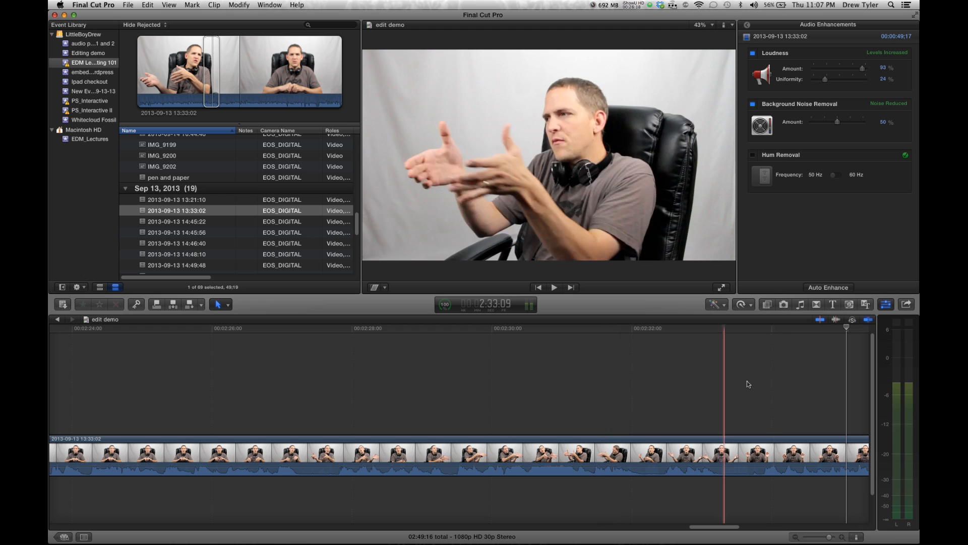
# Turn off Background Noise Removal and Loudness, then return to the clip's audio inspector
pyautogui.click(754, 105)
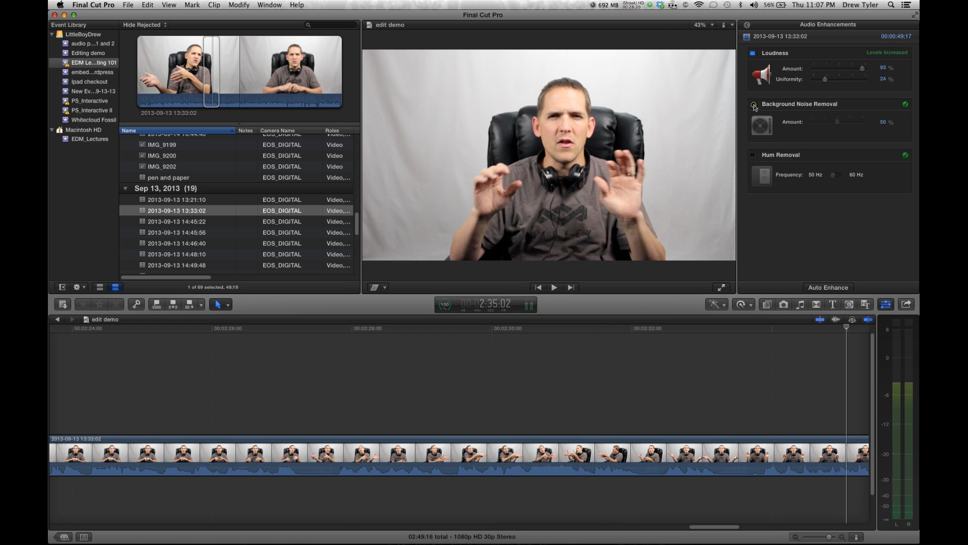
pyautogui.click(752, 53)
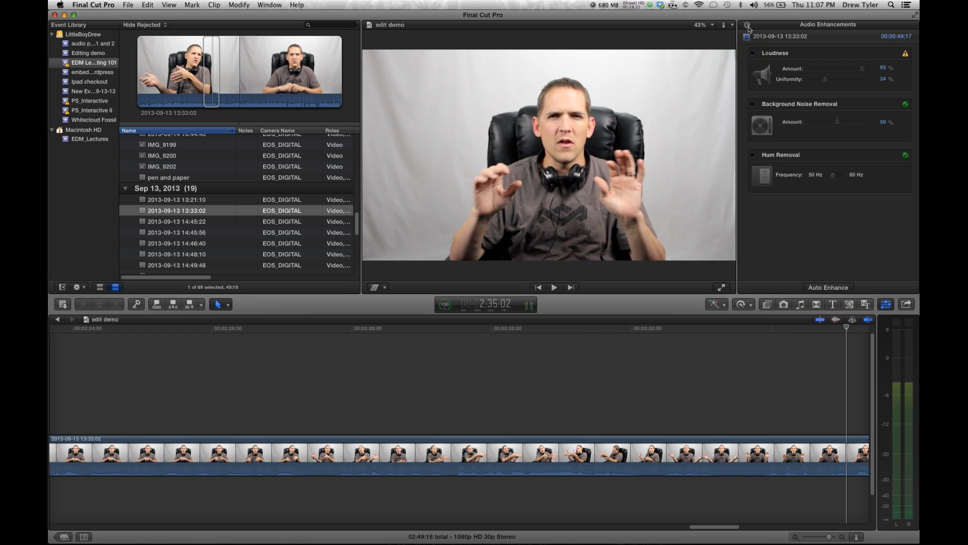
pyautogui.click(747, 26)
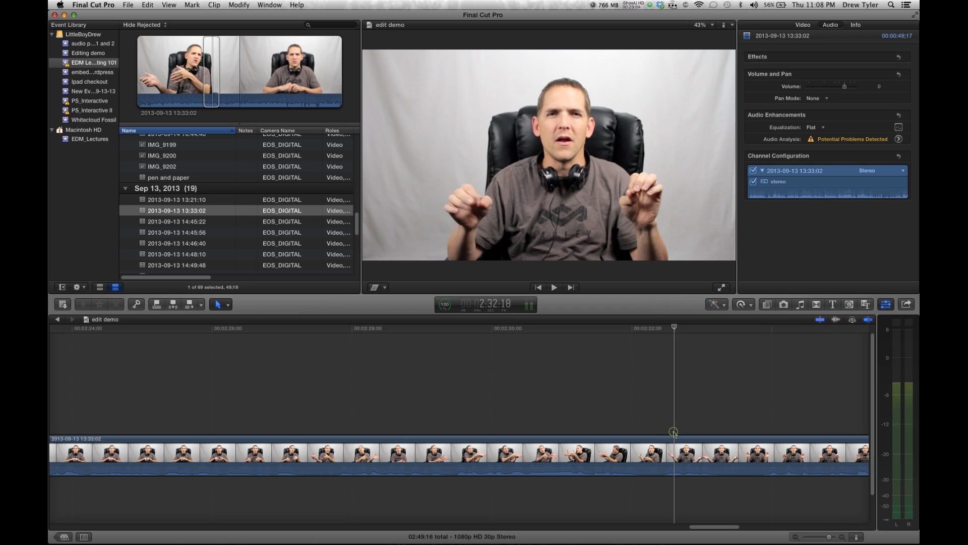
# Apply the Groove Delay echo effect to the talking-head clip and play it back
pyautogui.click(672, 407)
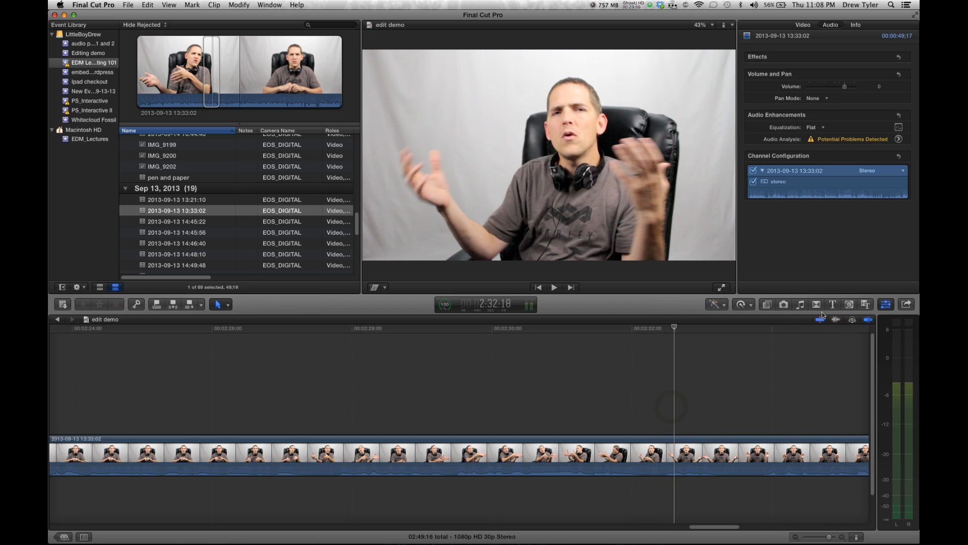
pyautogui.click(767, 304)
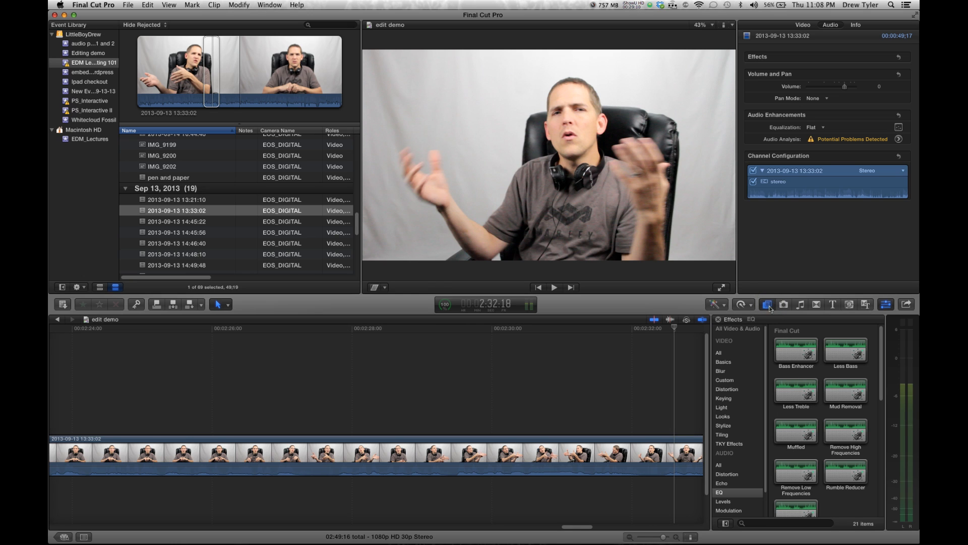
pyautogui.scroll(-2, 775, 455)
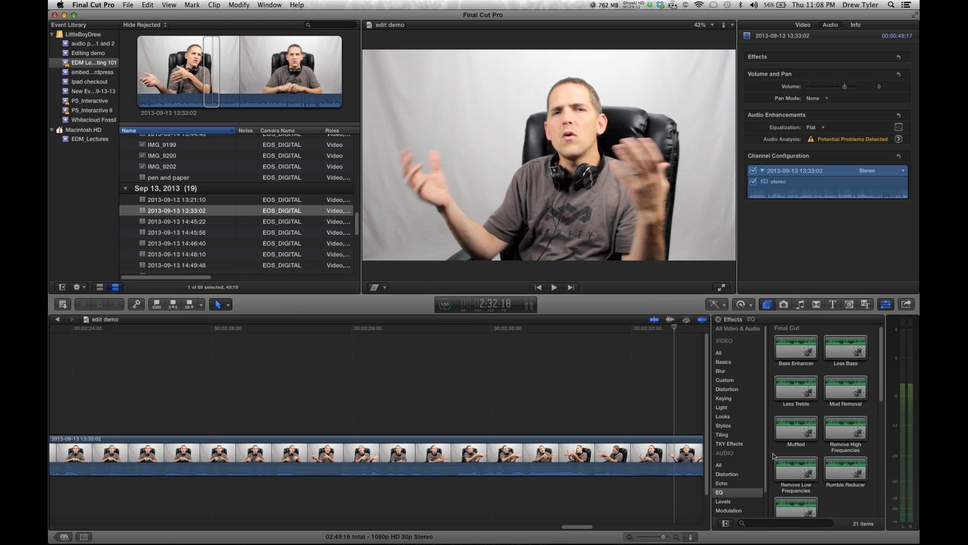
pyautogui.scroll(-1, 735, 490)
pyautogui.click(726, 480)
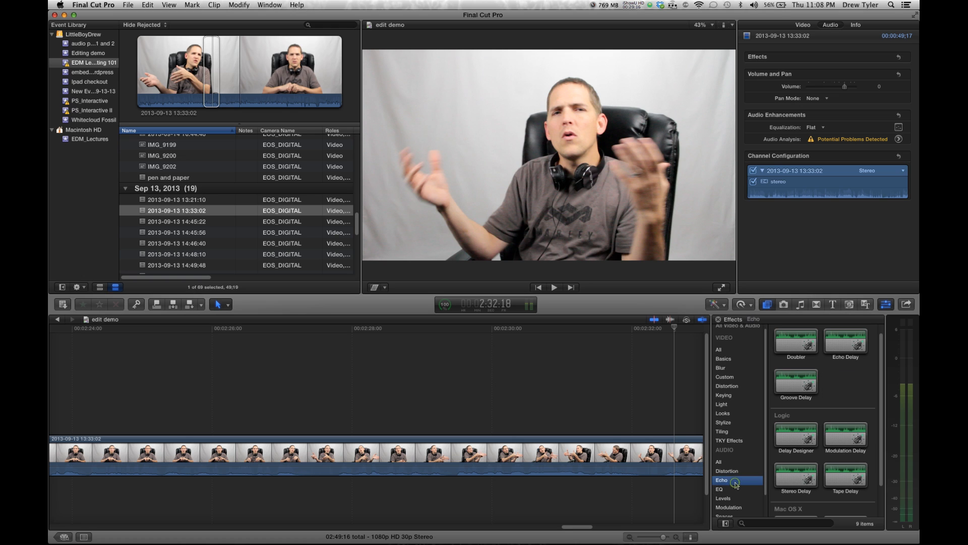
pyautogui.click(794, 387)
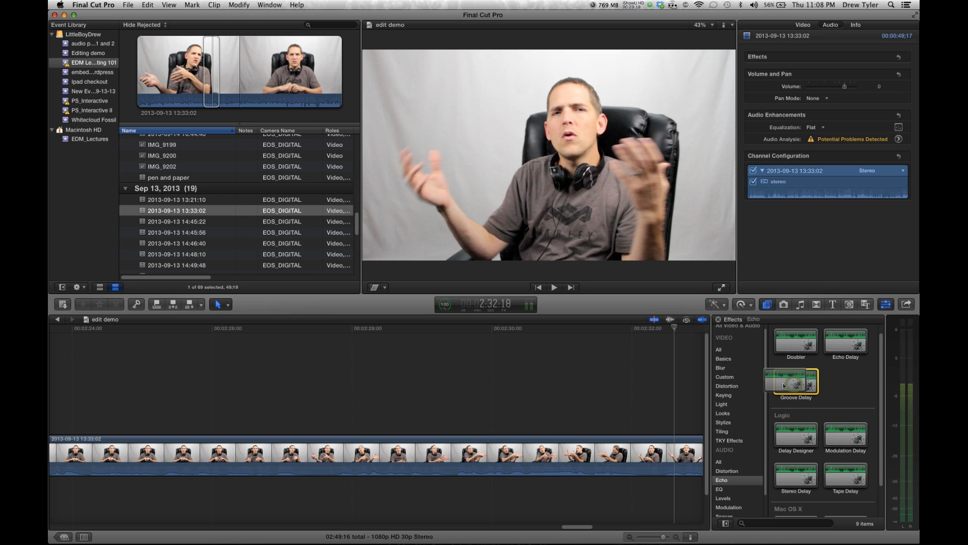
pyautogui.moveTo(778, 379); pyautogui.dragTo(507, 453)
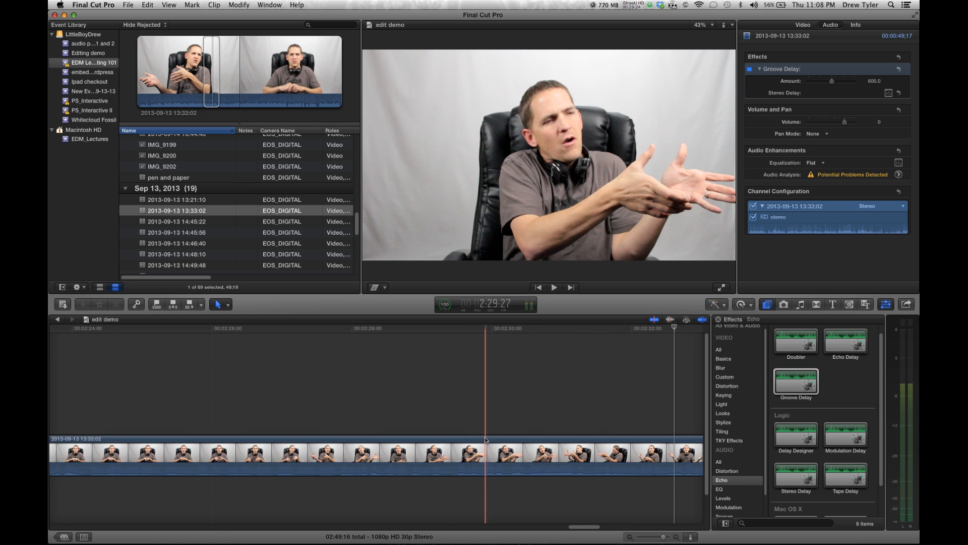
pyautogui.press('space')
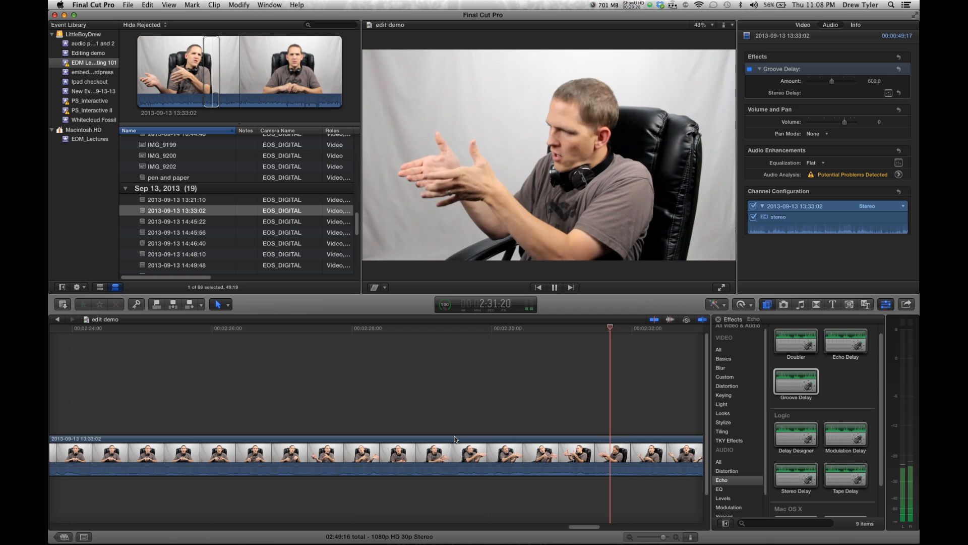
pyautogui.press('space')
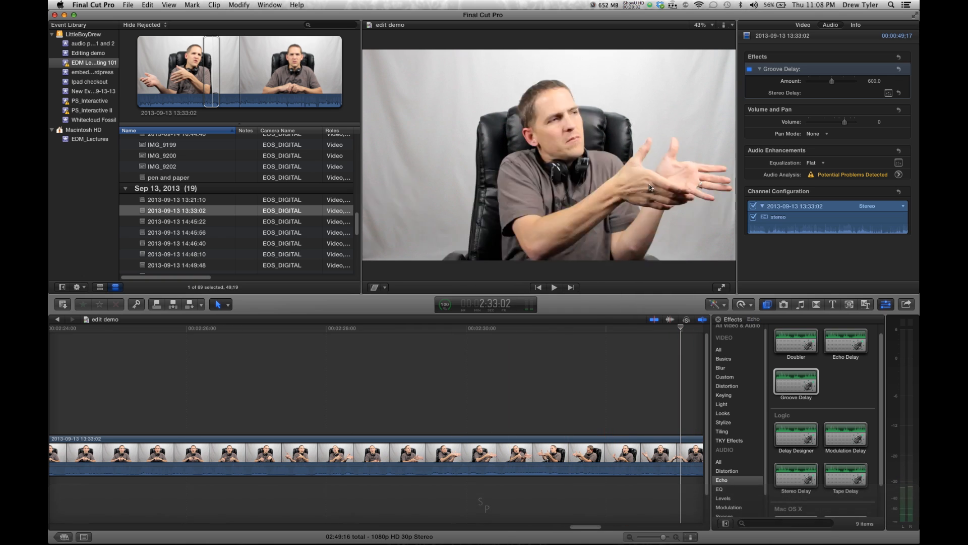
# Remove the Groove Delay effect from the clip
pyautogui.click(783, 69)
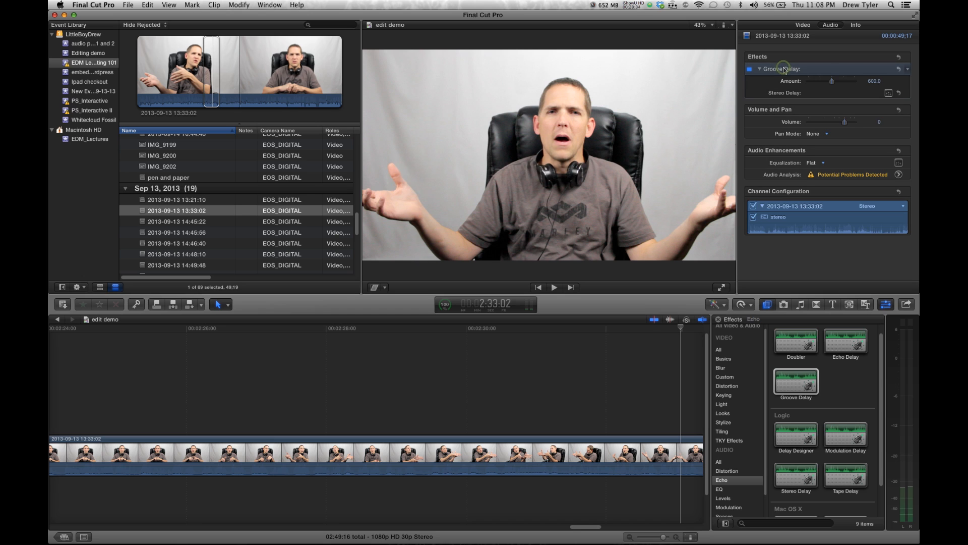
pyautogui.click(801, 69)
pyautogui.press('Delete')
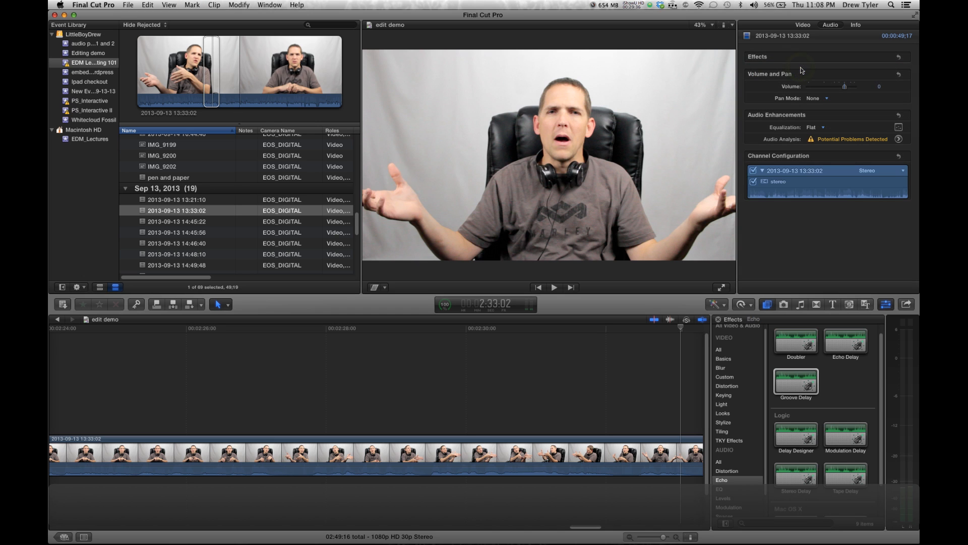
# Preview the Stereo Delay, Chorus and Phaser audio effects on the clip from the effects browser
pyautogui.scroll(-3, 826, 431)
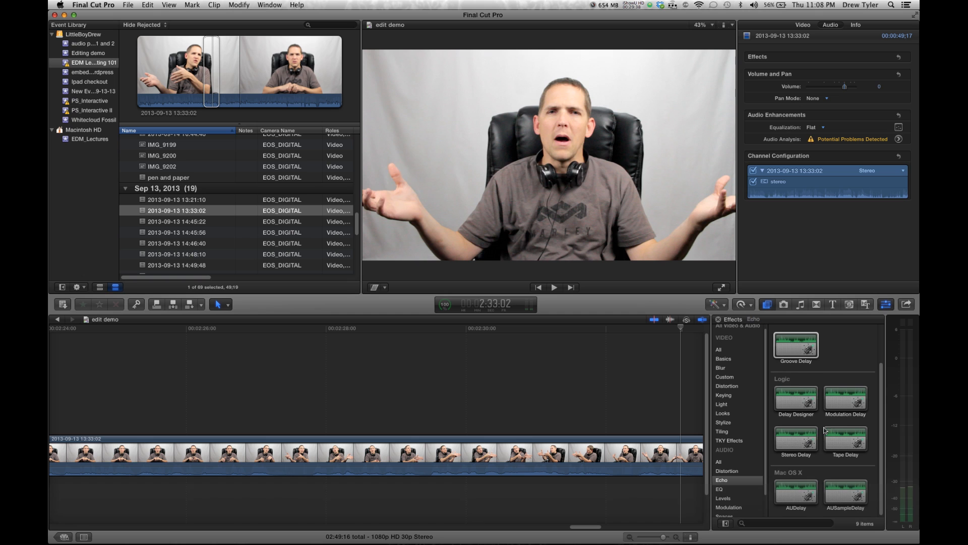
pyautogui.click(801, 439)
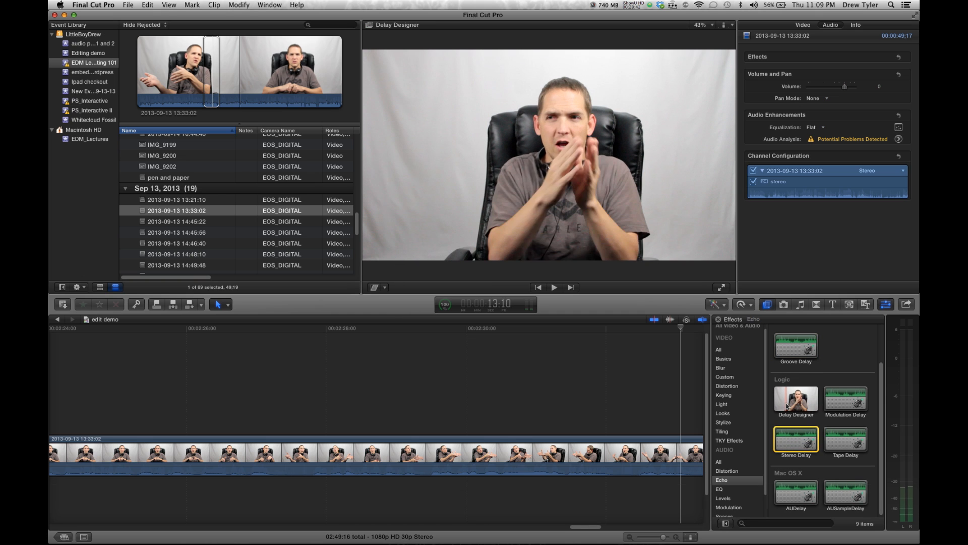
pyautogui.press('space')
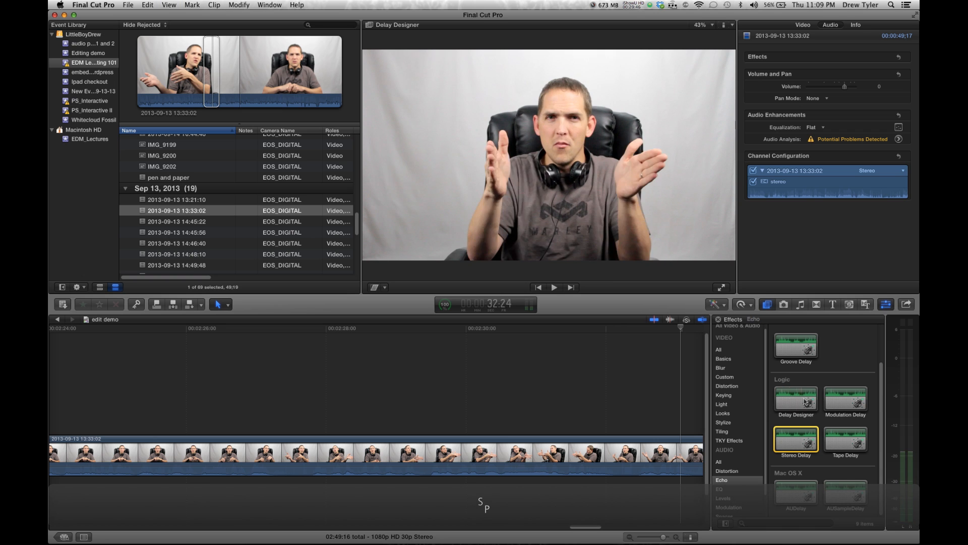
pyautogui.scroll(1, 788, 401)
pyautogui.scroll(1, 788, 400)
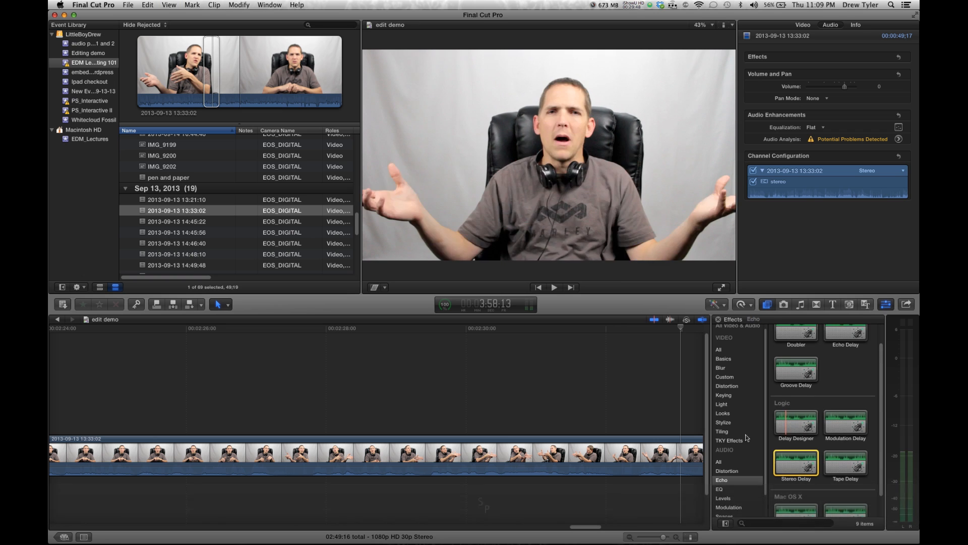
pyautogui.click(726, 507)
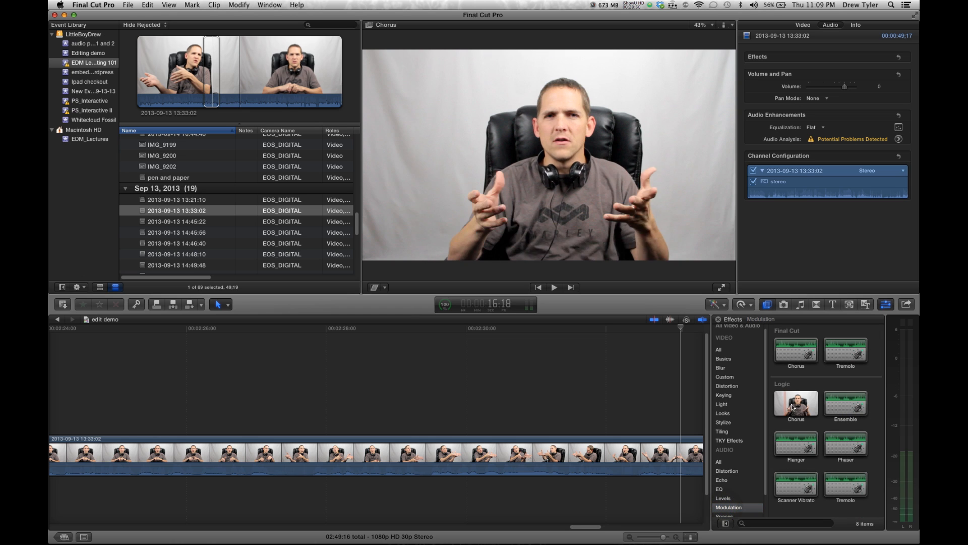
pyautogui.press('space')
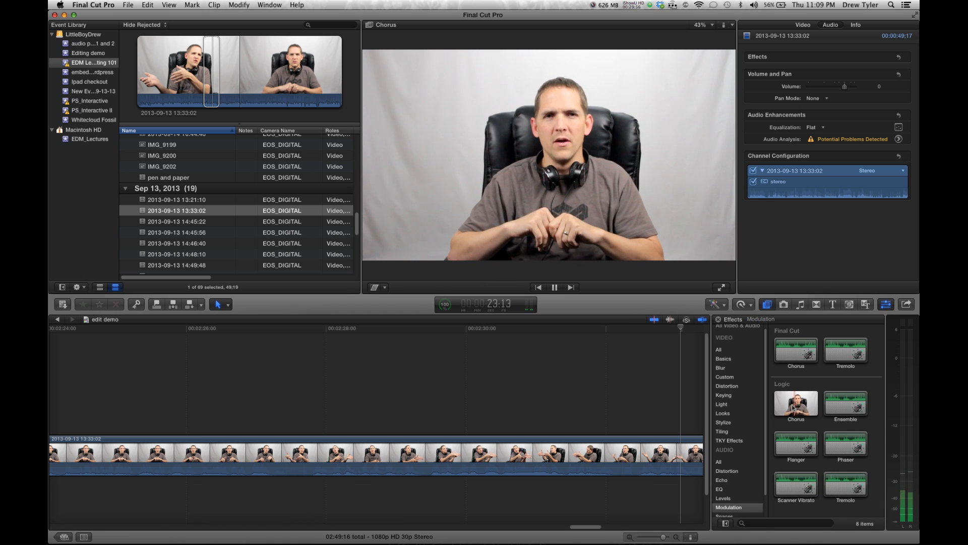
pyautogui.press('space')
pyautogui.press('space')
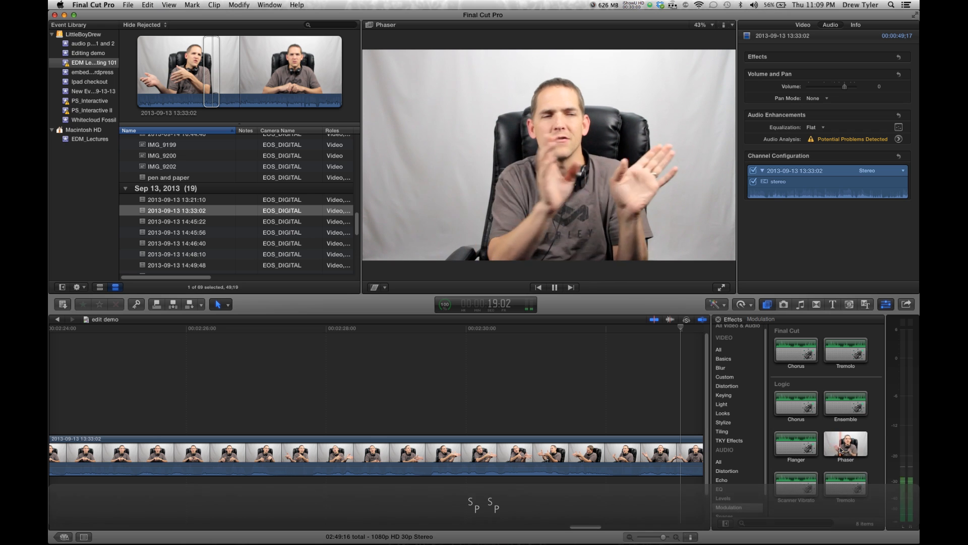
pyautogui.press('space')
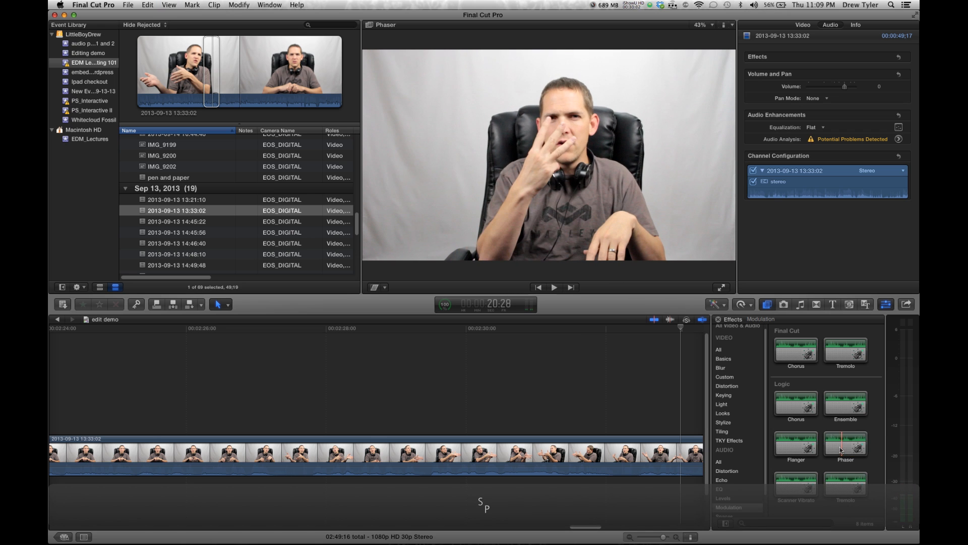
pyautogui.moveTo(842, 450)
pyautogui.mouseDown()
pyautogui.moveTo(615, 476)
pyautogui.moveTo(687, 444)
pyautogui.moveTo(832, 452)
pyautogui.mouseUp()
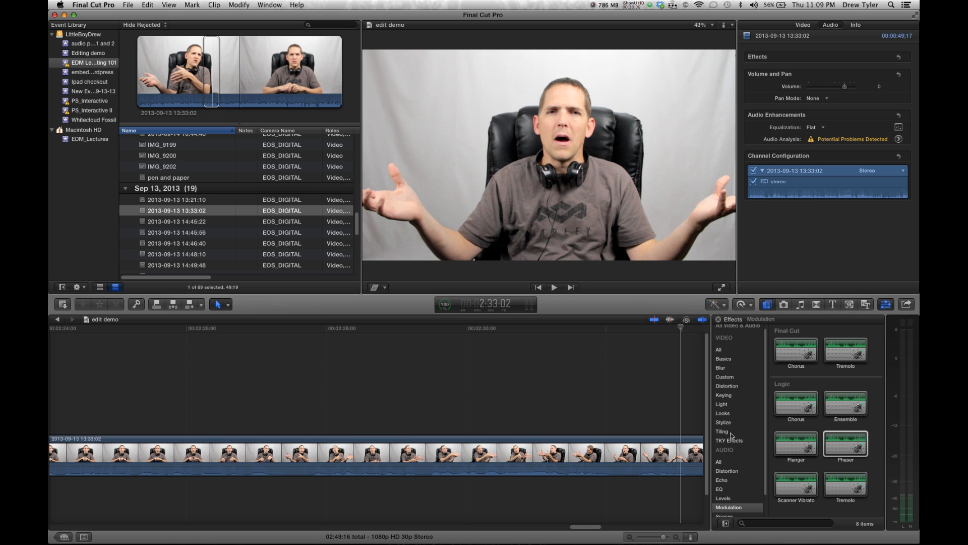
# Apply the Aged Paper video effect to the talking-head clip and select the clip
pyautogui.click(724, 352)
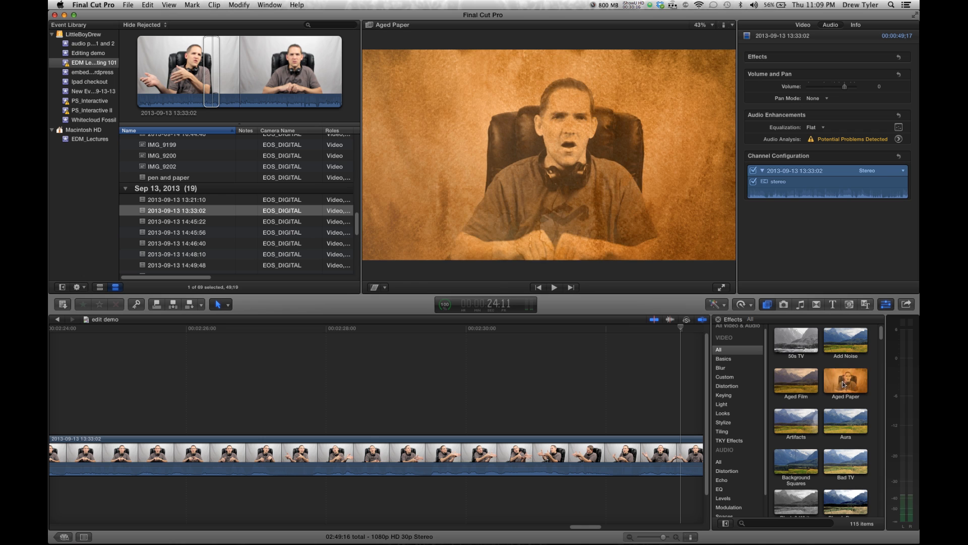
pyautogui.moveTo(847, 385); pyautogui.dragTo(625, 457)
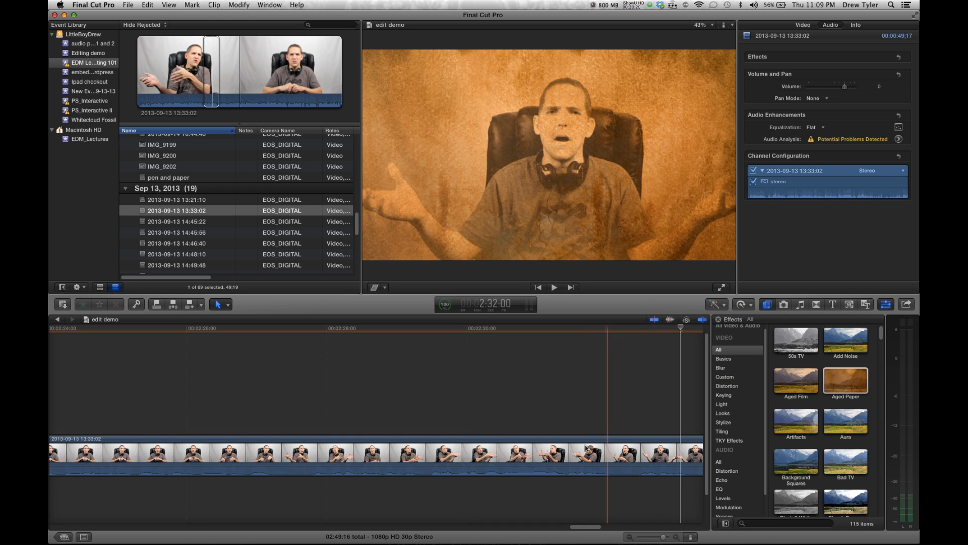
pyautogui.click(591, 446)
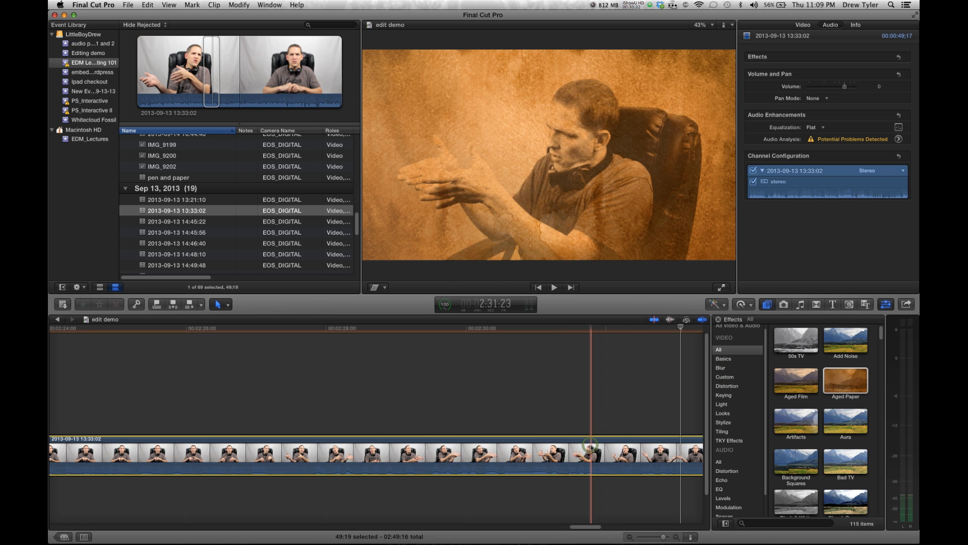
# Set the Aged Paper effect's Mask Size to 18.55 in the video inspector
pyautogui.click(860, 101)
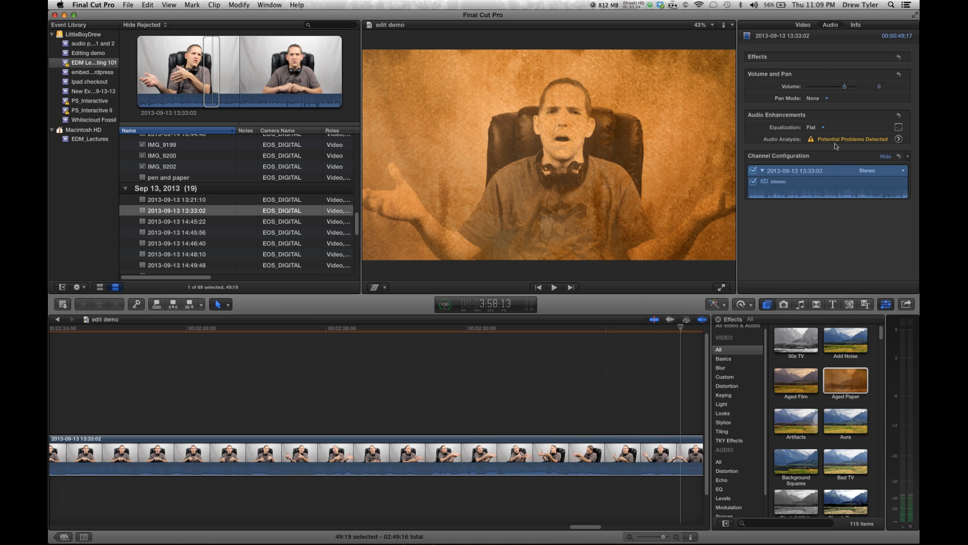
pyautogui.click(804, 25)
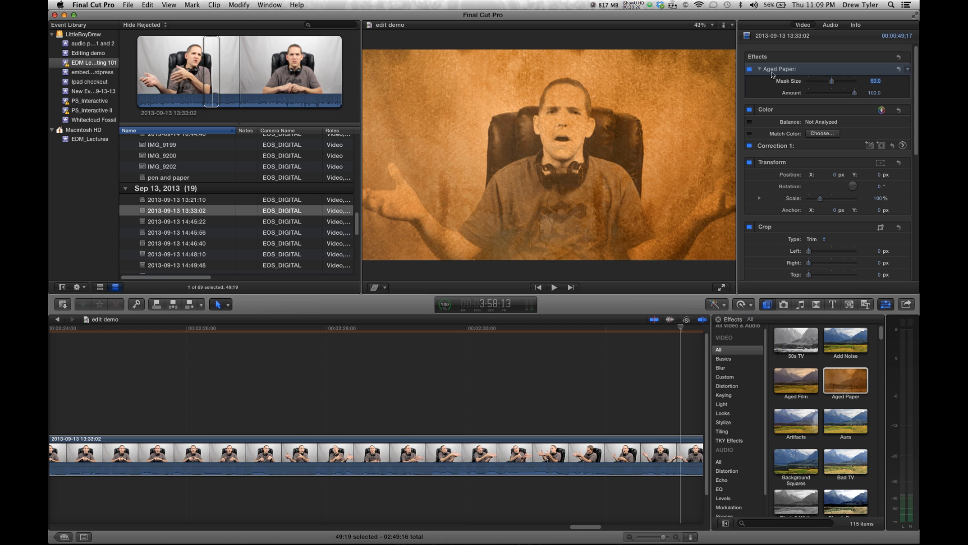
pyautogui.moveTo(835, 82); pyautogui.dragTo(869, 101)
pyautogui.click(837, 93)
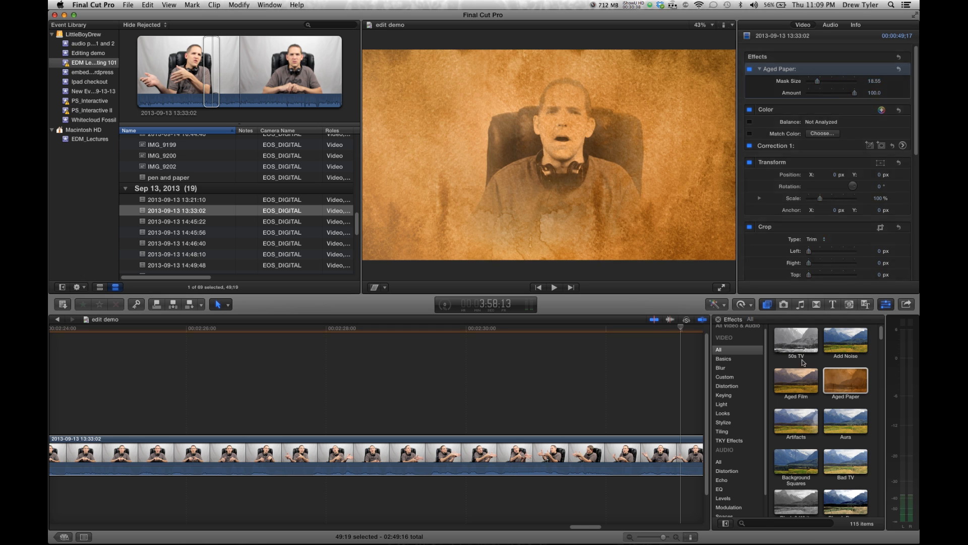
# Add the Combat look from the Looks category to the clip
pyautogui.click(723, 413)
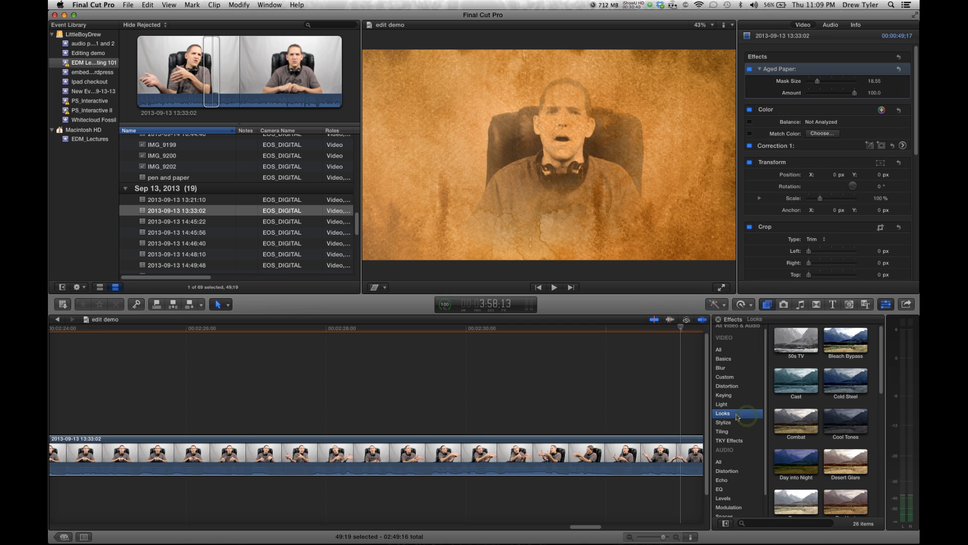
pyautogui.moveTo(797, 421); pyautogui.dragTo(624, 444)
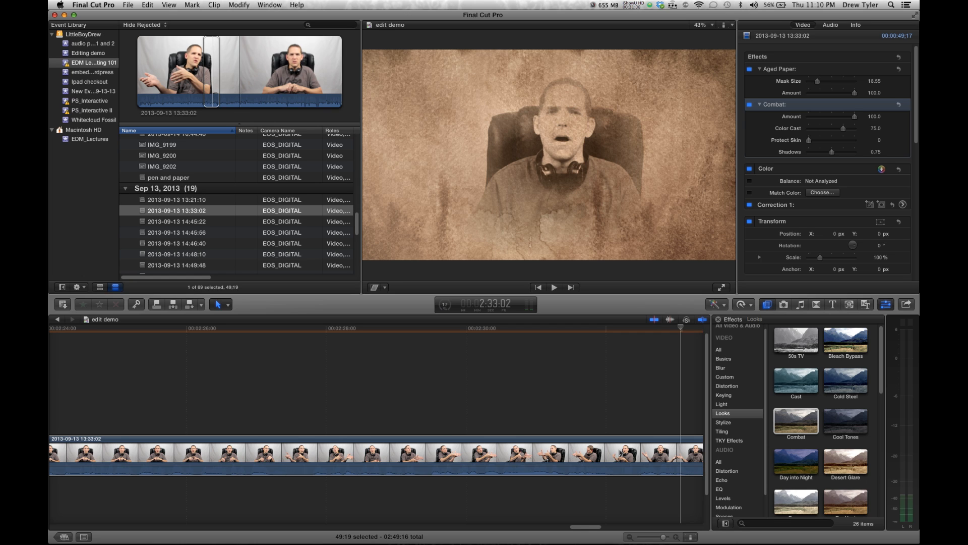
pyautogui.click(611, 426)
pyautogui.press('super+minus')
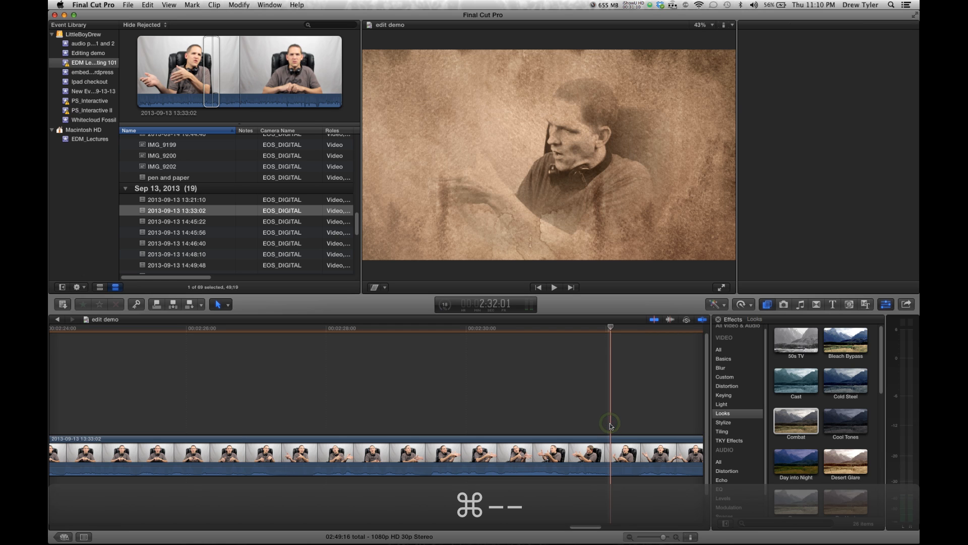